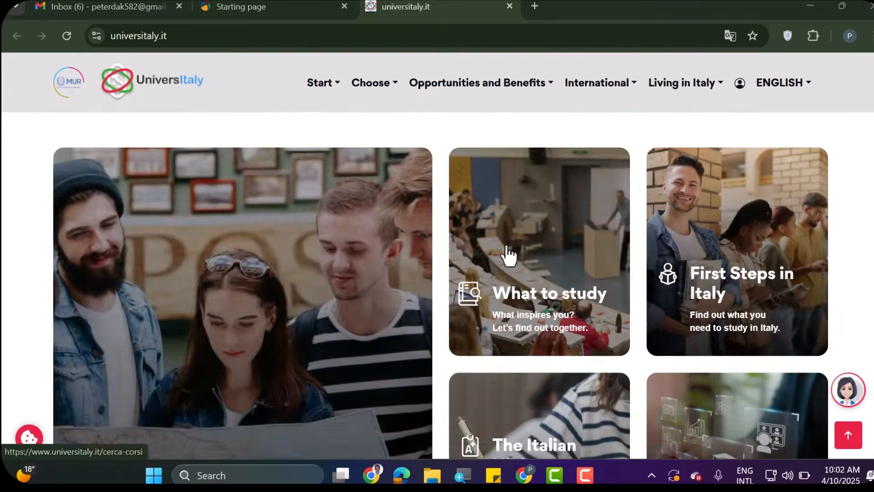
# - Look through the Universitaly home page, from the course search and category cards down to the Scholarships and facilities section
pyautogui.scroll(12, 504, 253)
pyautogui.scroll(-7, 507, 255)
pyautogui.scroll(7, 505, 259)
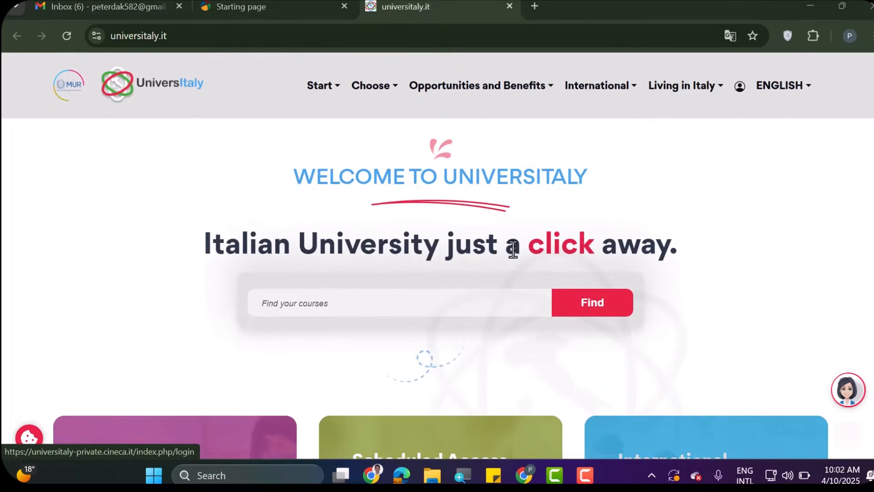
pyautogui.scroll(-2, 651, 276)
pyautogui.scroll(2, 651, 276)
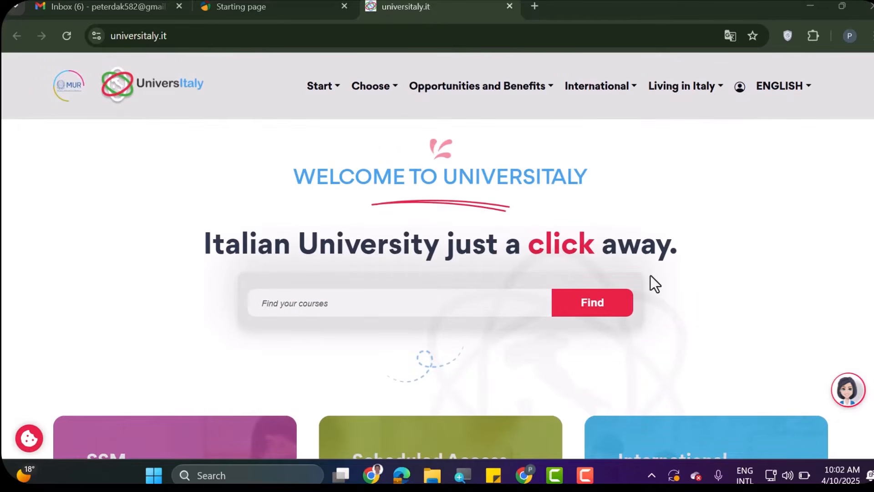
pyautogui.scroll(-3, 611, 273)
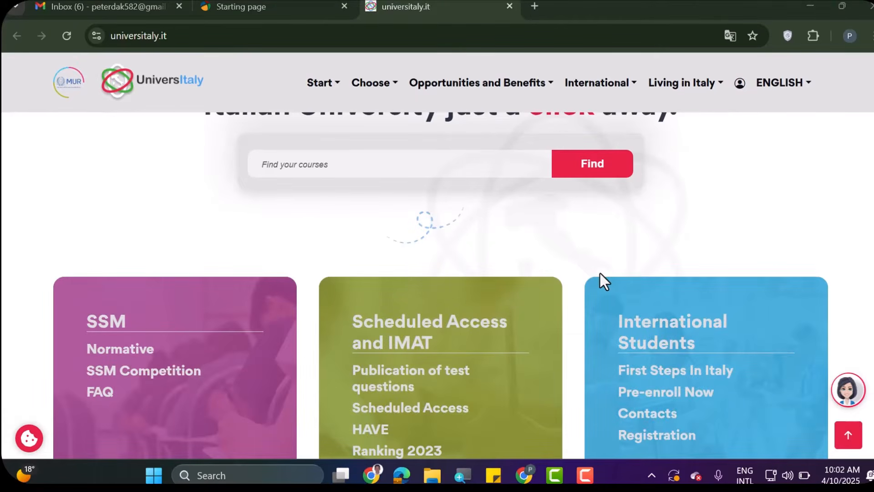
pyautogui.scroll(-5, 600, 273)
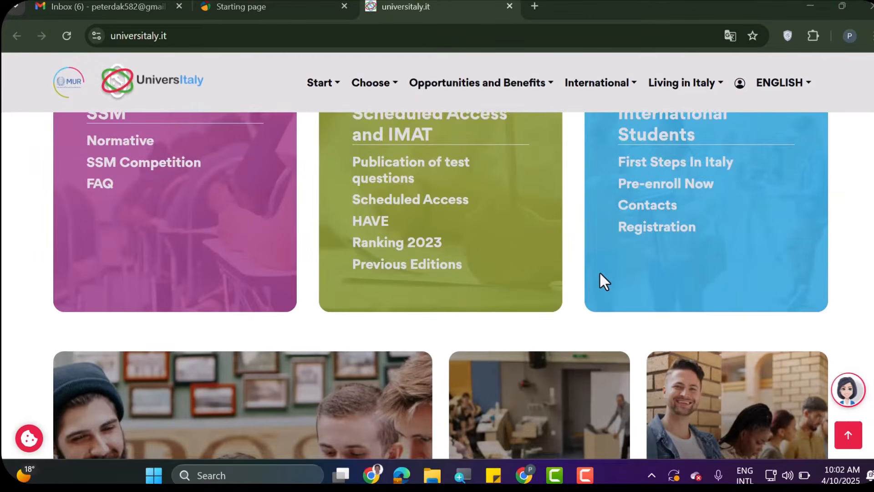
pyautogui.scroll(-2, 599, 273)
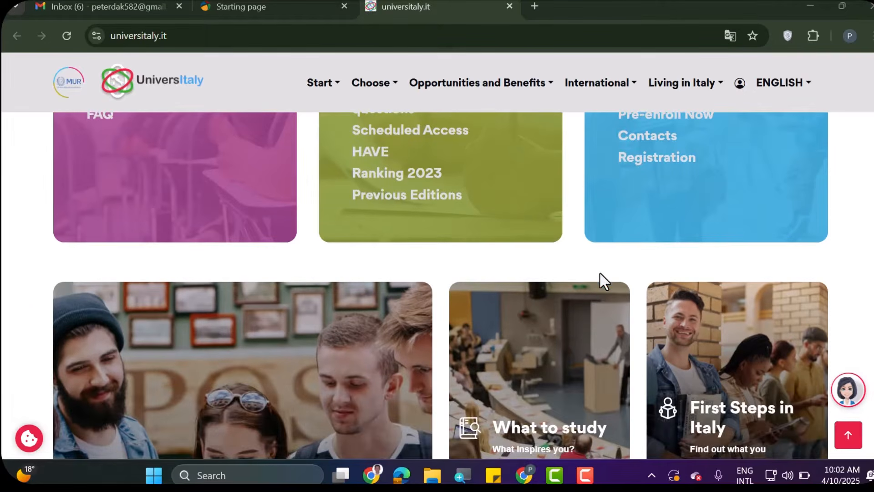
pyautogui.scroll(-2, 600, 273)
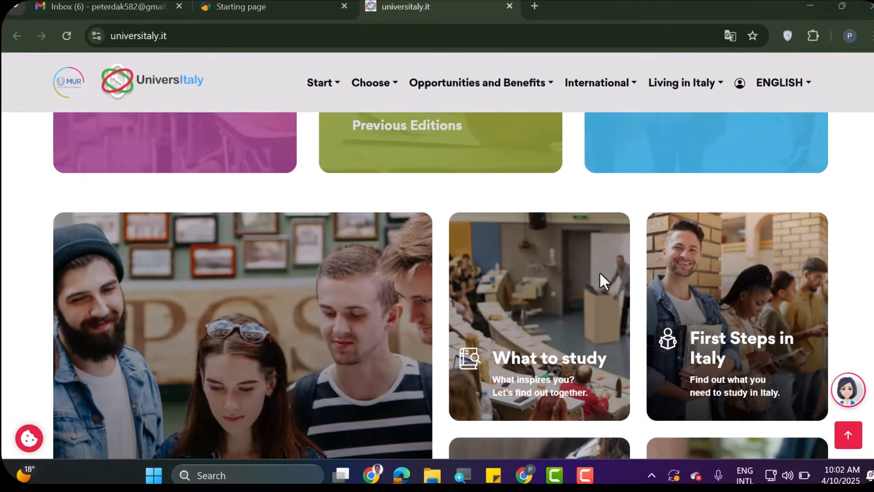
pyautogui.scroll(-7, 600, 271)
pyautogui.scroll(7, 599, 271)
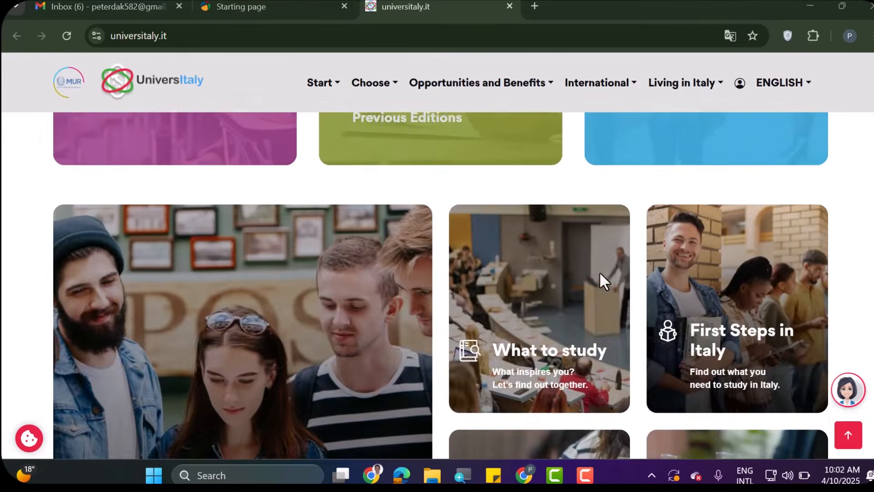
pyautogui.scroll(5, 599, 271)
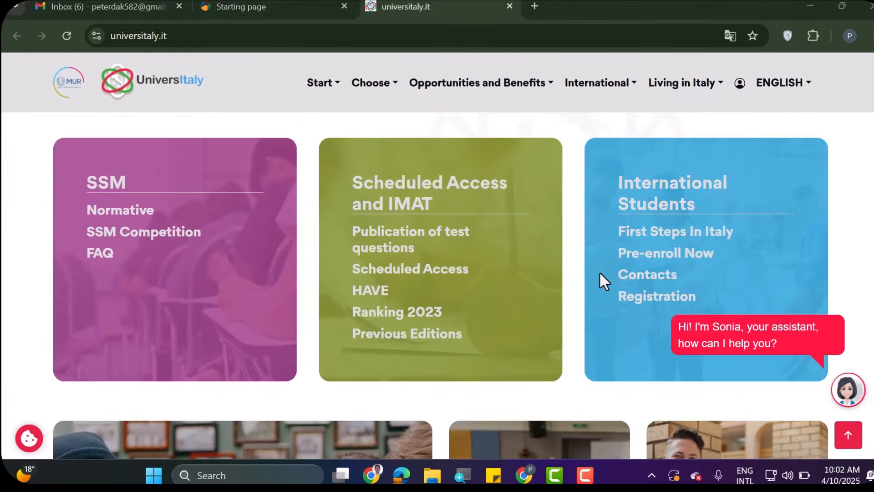
pyautogui.scroll(-5, 599, 271)
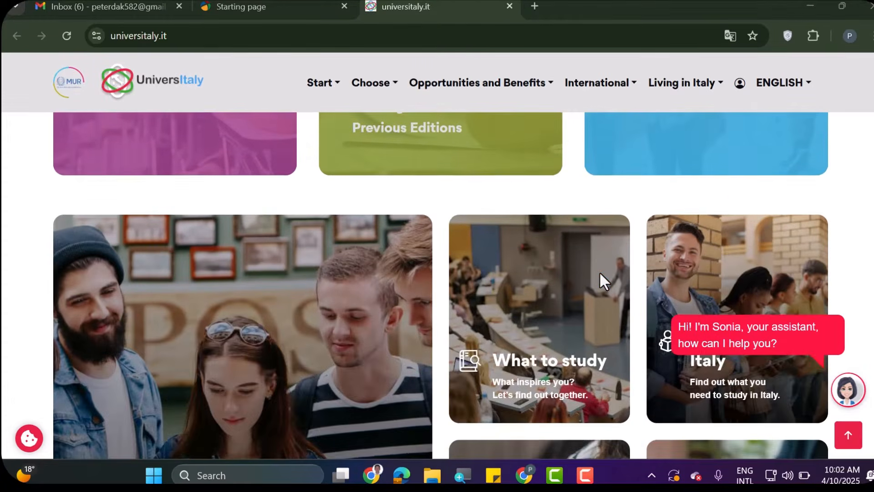
pyautogui.scroll(2, 600, 272)
pyautogui.scroll(6, 600, 273)
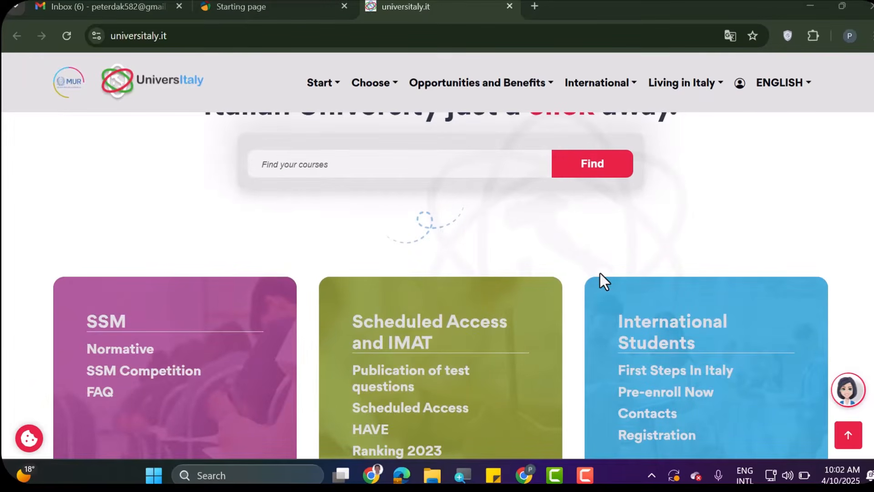
pyautogui.scroll(-2, 600, 273)
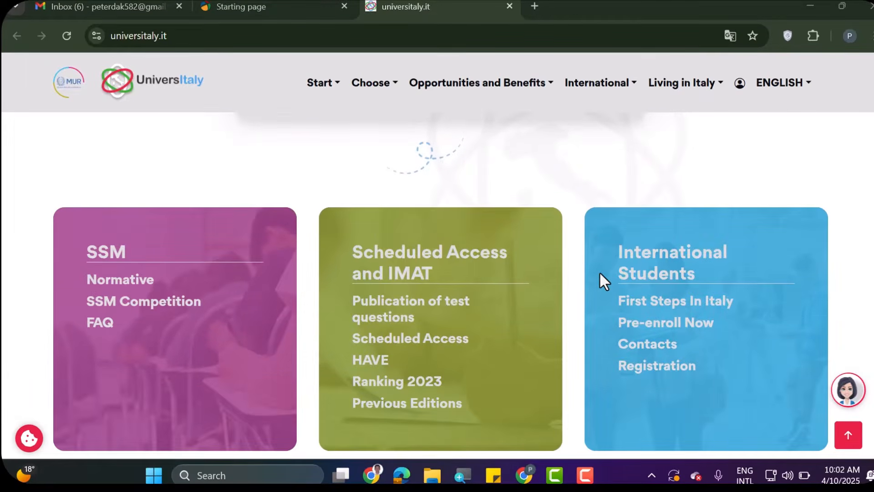
pyautogui.scroll(-6, 599, 271)
pyautogui.scroll(9, 599, 272)
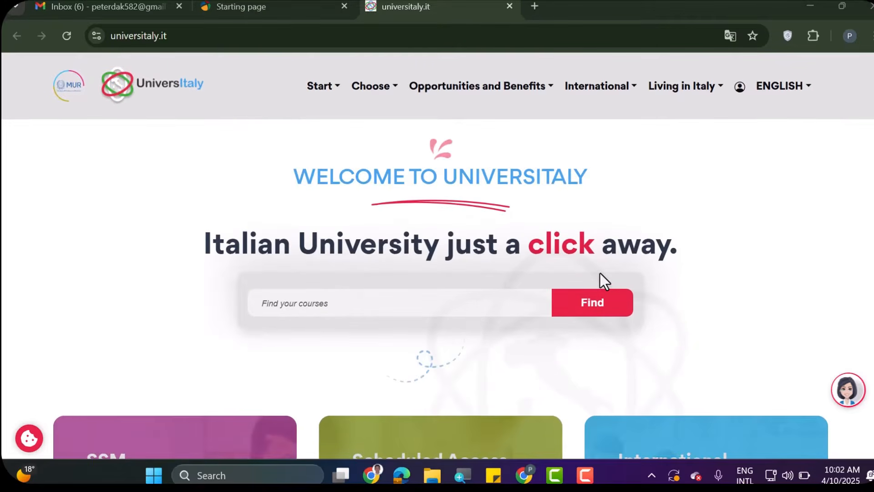
pyautogui.scroll(-8, 600, 273)
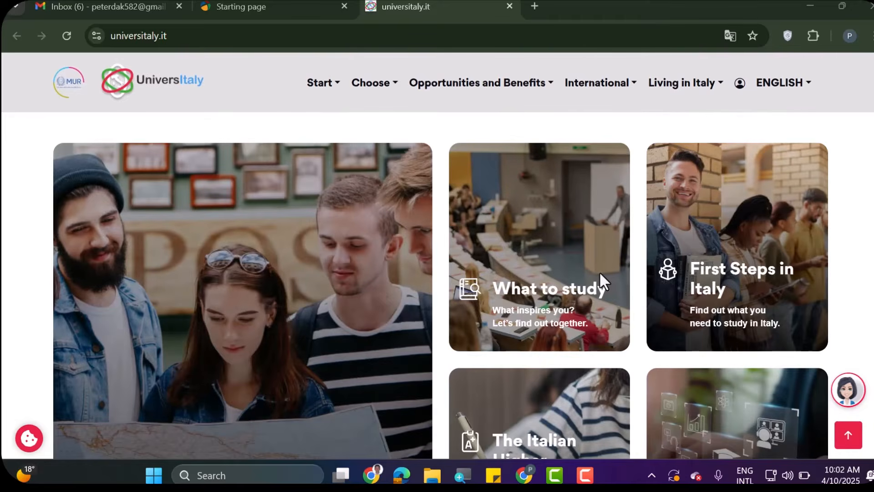
pyautogui.scroll(-5, 599, 271)
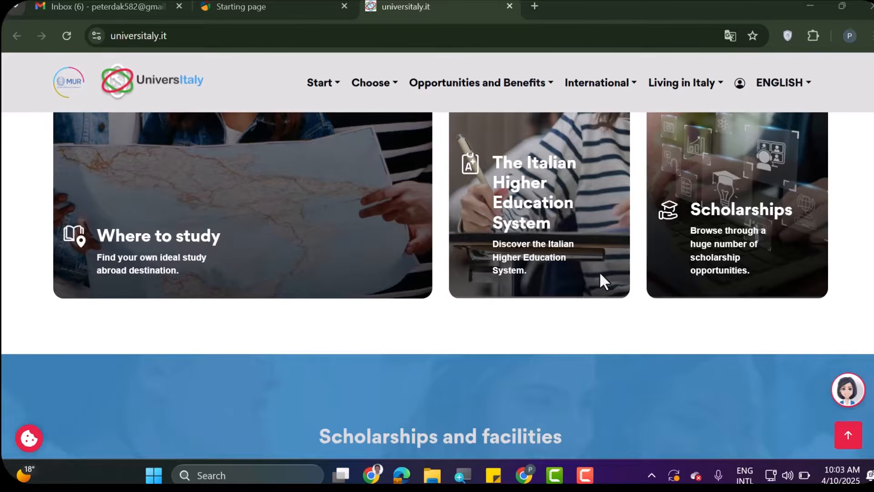
pyautogui.scroll(-3, 599, 272)
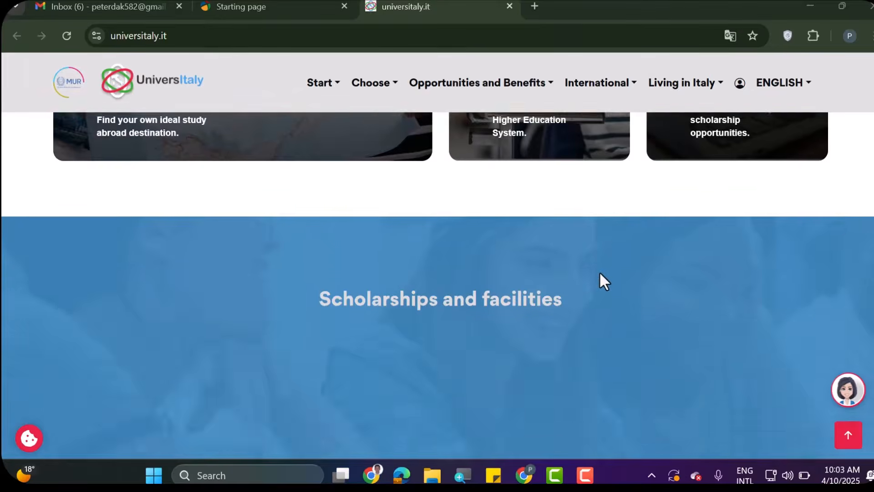
pyautogui.scroll(10, 600, 273)
pyautogui.scroll(7, 601, 274)
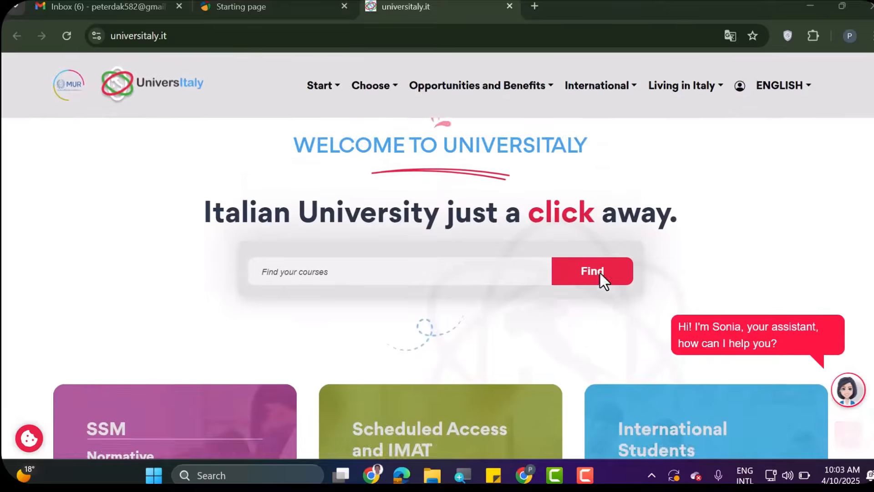
# - Open the Pre-enroll Now page for International Students from the home page
pyautogui.scroll(-2, 601, 274)
pyautogui.scroll(-4, 600, 273)
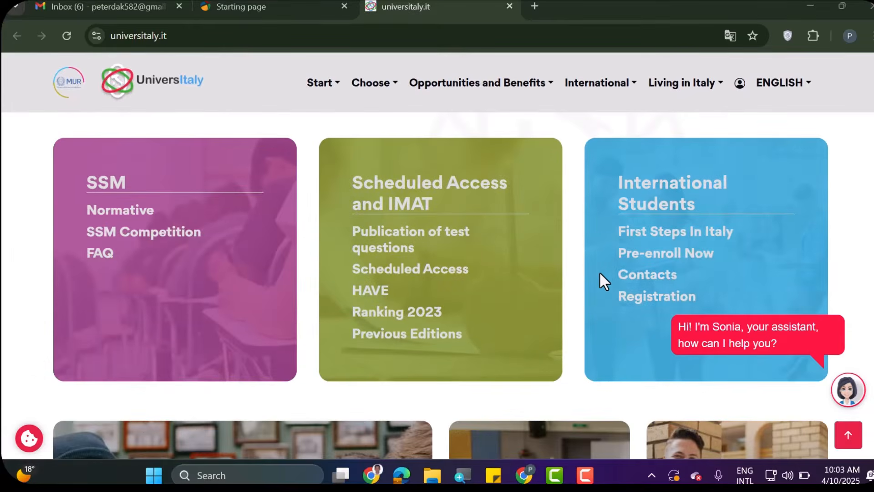
pyautogui.scroll(6, 599, 272)
pyautogui.scroll(-5, 604, 283)
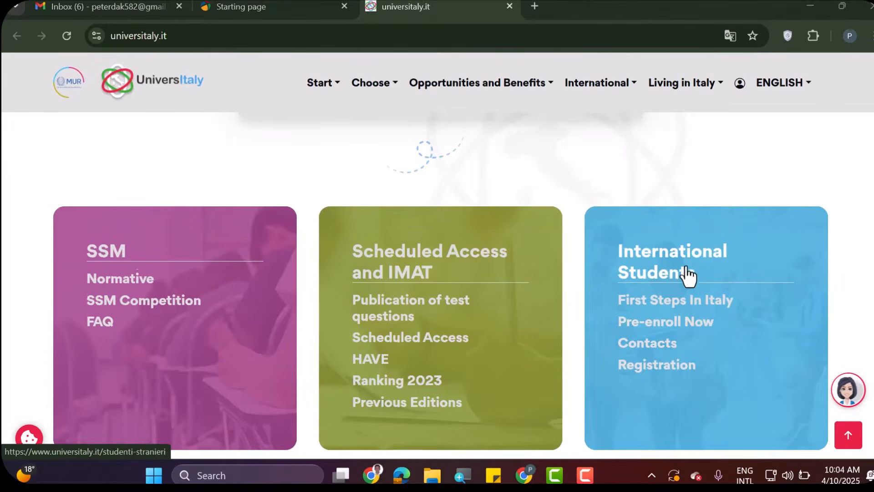
pyautogui.scroll(-3, 681, 278)
pyautogui.scroll(2, 665, 238)
pyautogui.click(665, 259)
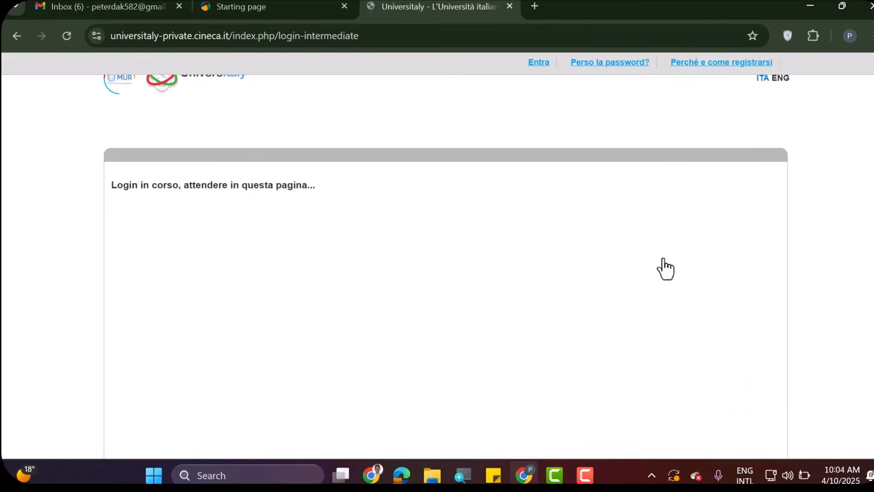
# - Open the new user registration form from the account sign-in page
pyautogui.scroll(-8, 627, 295)
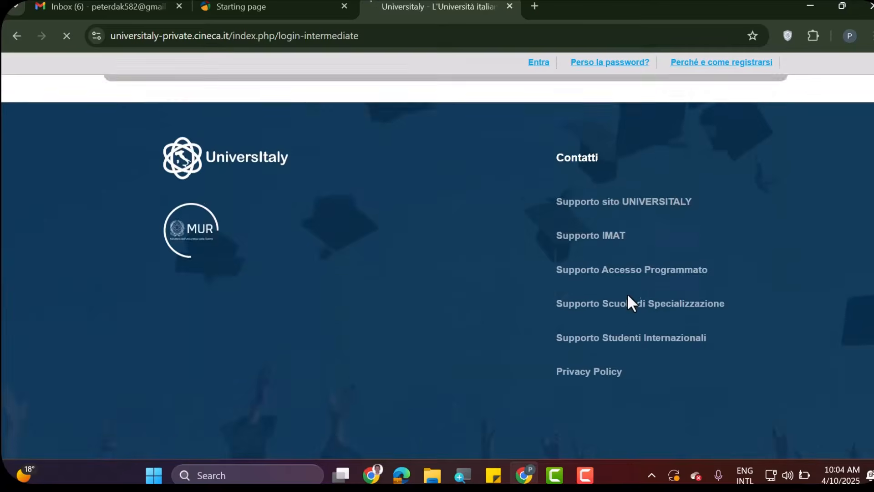
pyautogui.scroll(8, 627, 295)
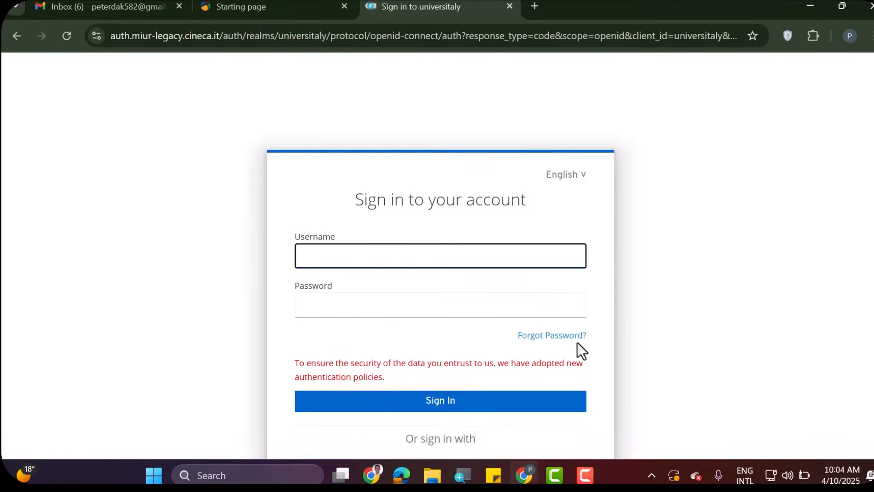
pyautogui.scroll(-1, 419, 360)
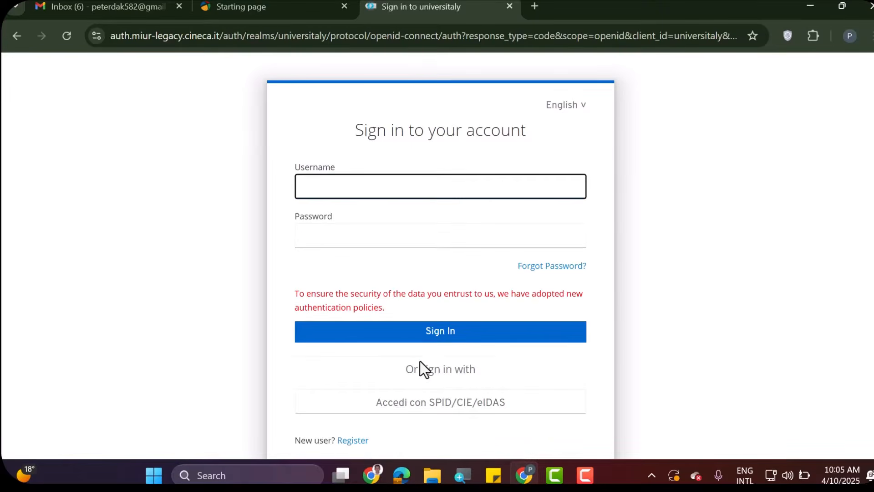
pyautogui.scroll(-1, 420, 362)
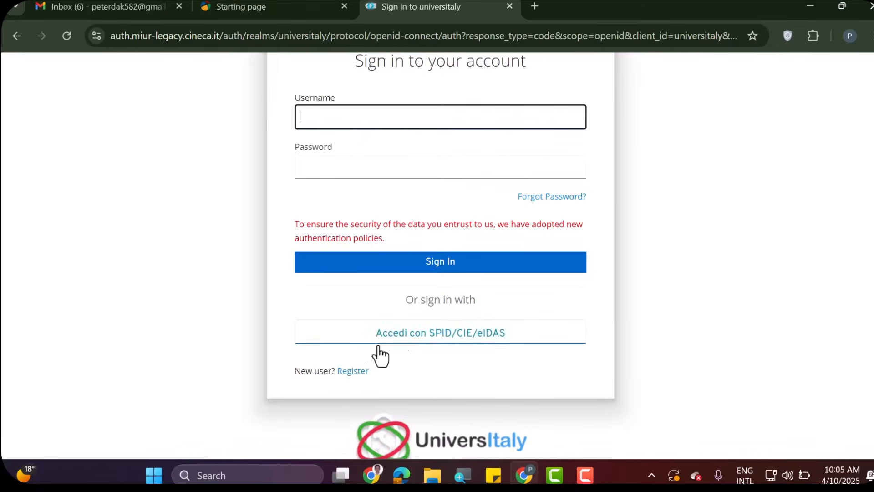
pyautogui.click(350, 372)
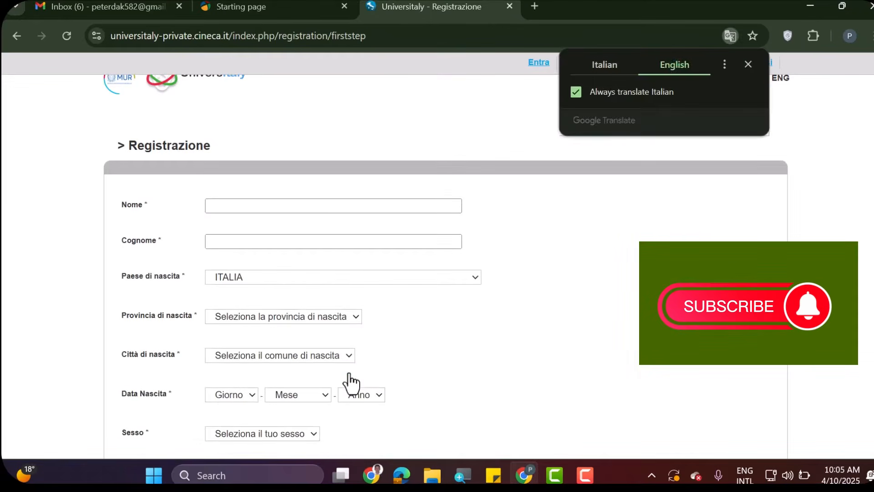
# - Examine the registration form's required fields, from the personal and birth details through contact, identity document and residence data
pyautogui.scroll(-4, 574, 347)
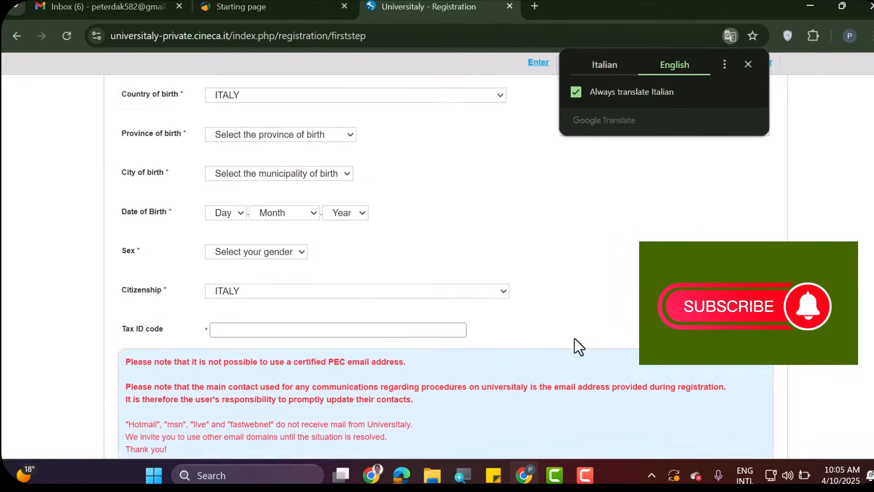
pyautogui.scroll(4, 574, 347)
pyautogui.scroll(-9, 434, 304)
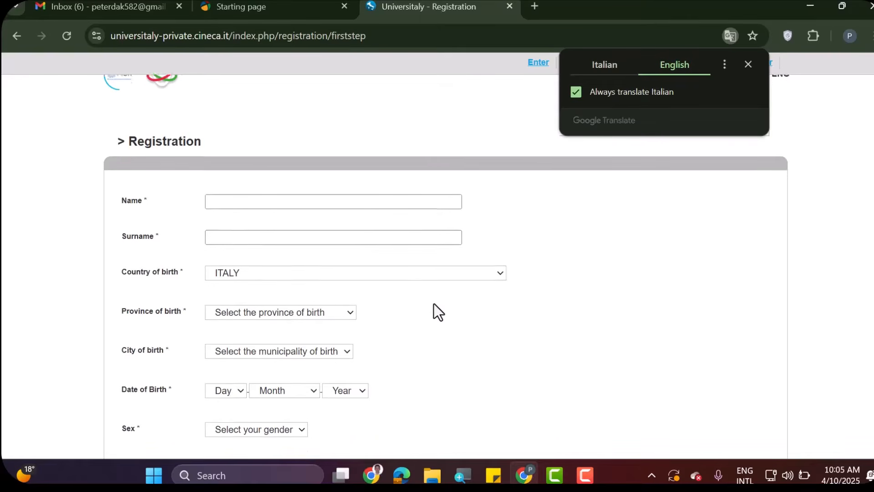
pyautogui.scroll(-5, 434, 306)
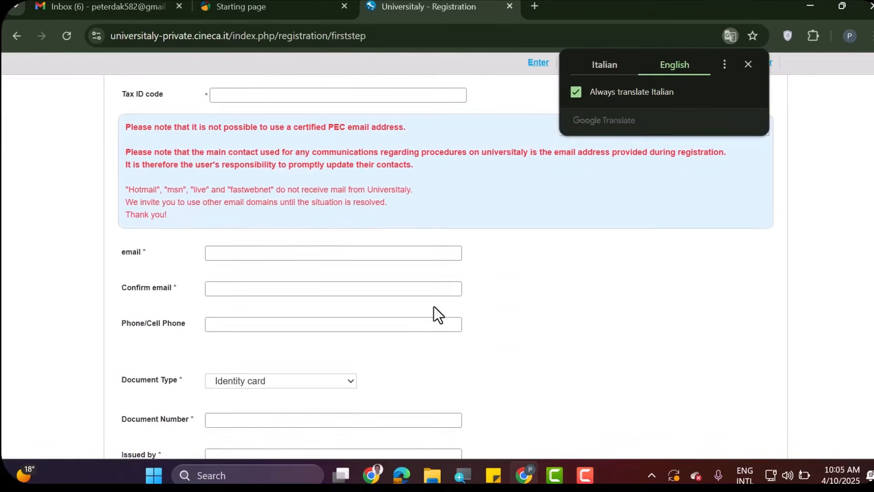
pyautogui.scroll(-9, 434, 307)
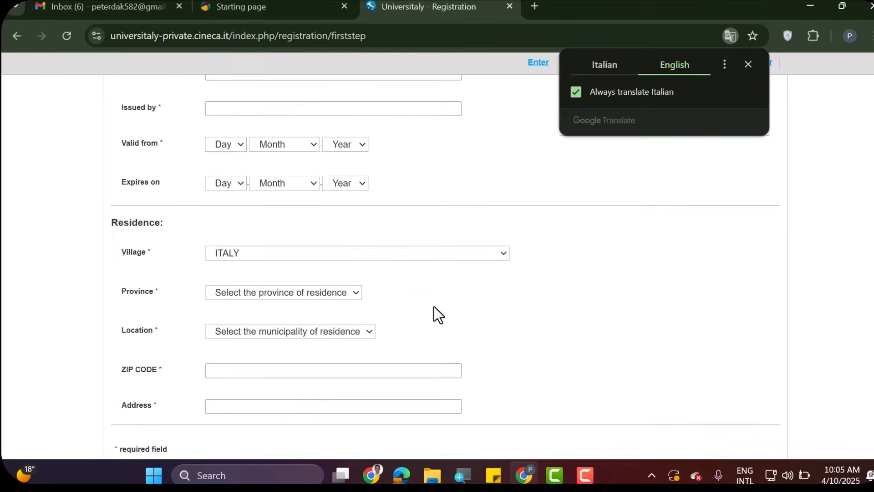
pyautogui.scroll(10, 433, 307)
pyautogui.scroll(8, 434, 308)
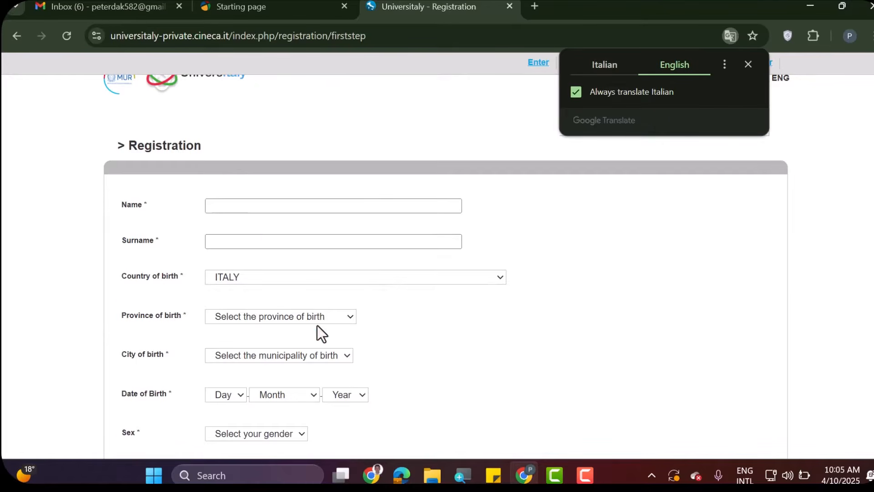
pyautogui.scroll(-8, 317, 326)
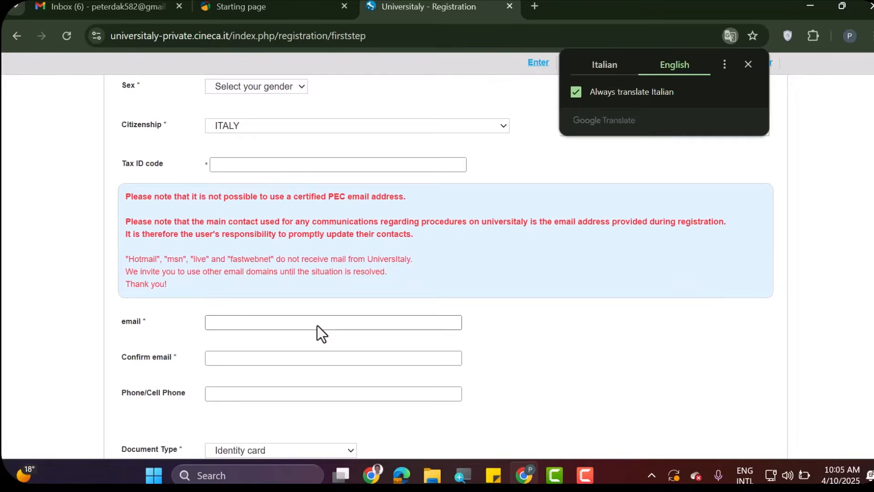
pyautogui.scroll(-5, 317, 325)
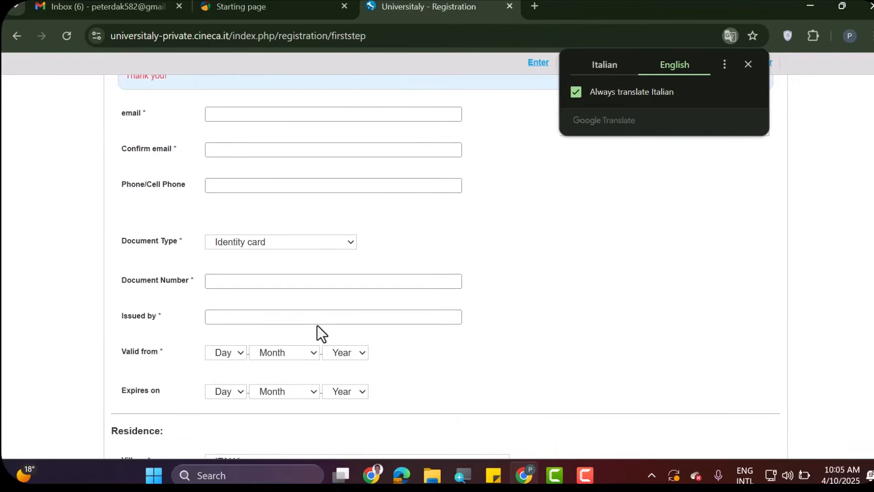
pyautogui.scroll(-3, 317, 325)
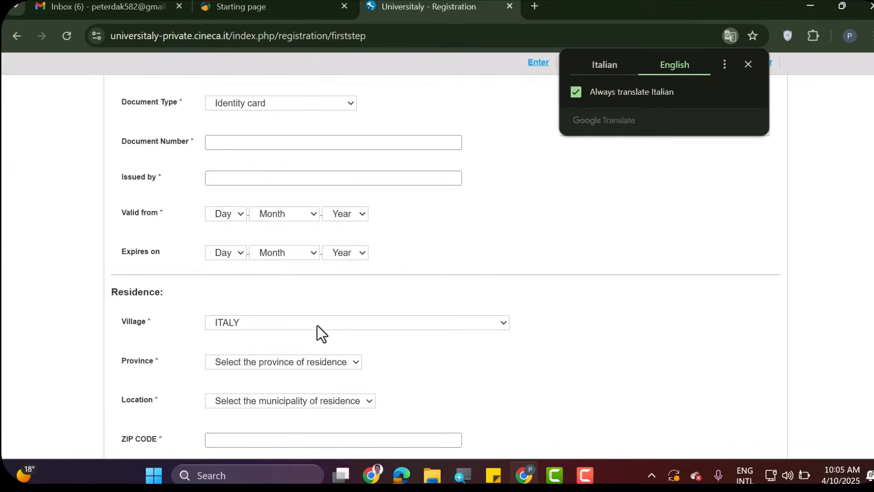
pyautogui.scroll(7, 318, 329)
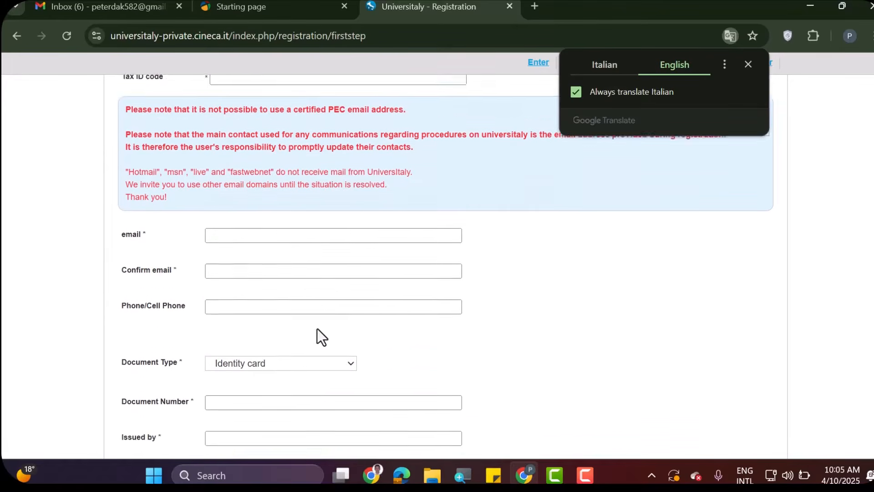
pyautogui.scroll(-14, 318, 329)
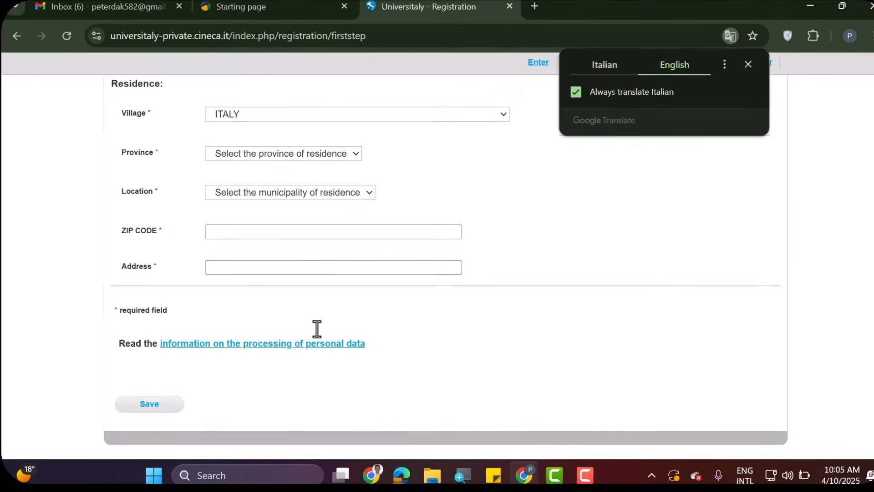
pyautogui.scroll(20, 318, 329)
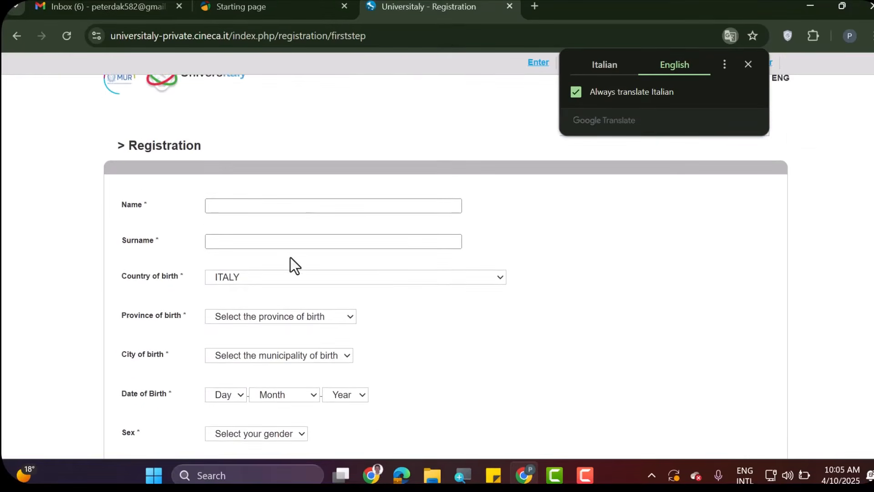
# - Enter the applicant's first name and surname in the registration form
pyautogui.click(291, 217)
pyautogui.click(289, 211)
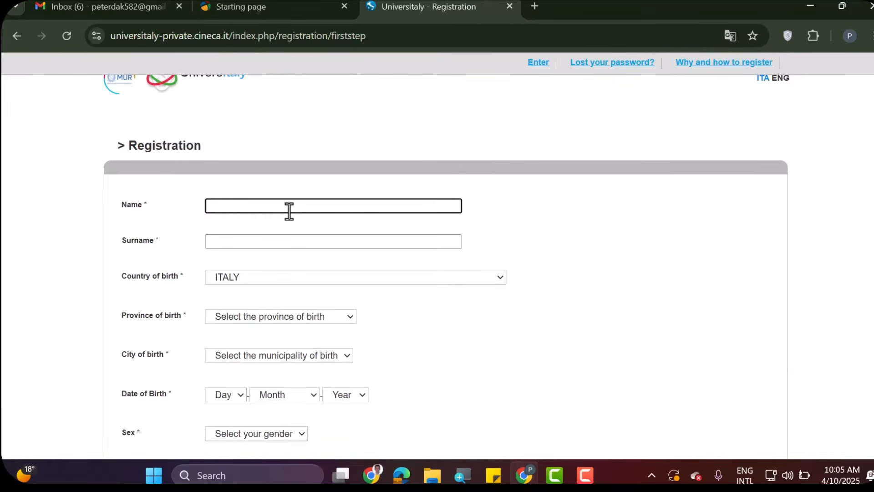
pyautogui.write('sssssss')
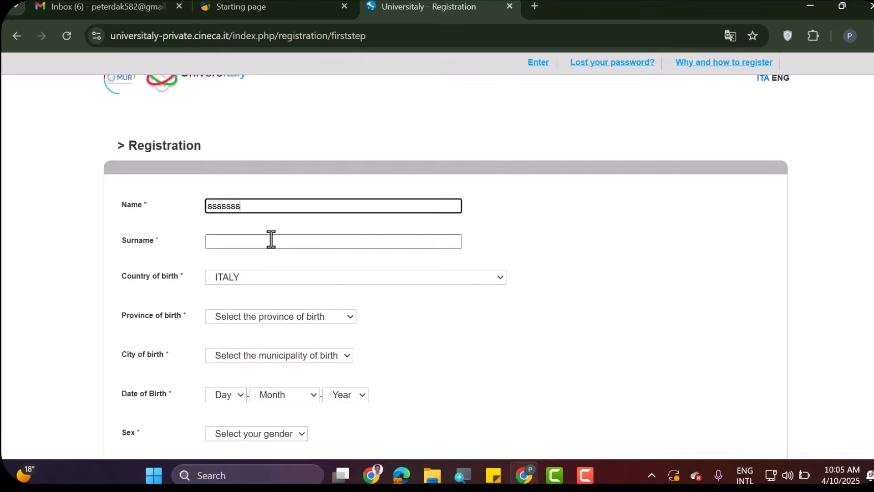
pyautogui.click(272, 241)
pyautogui.write('sffffff')
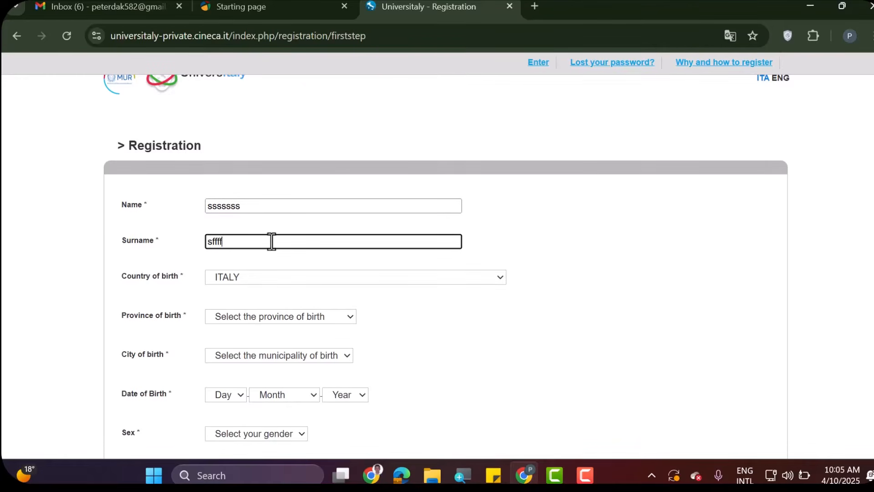
# - Set the country of birth to Iran and fill in the city of birth with the saved entry "fffffff"
pyautogui.scroll(-2, 281, 275)
pyautogui.click(308, 210)
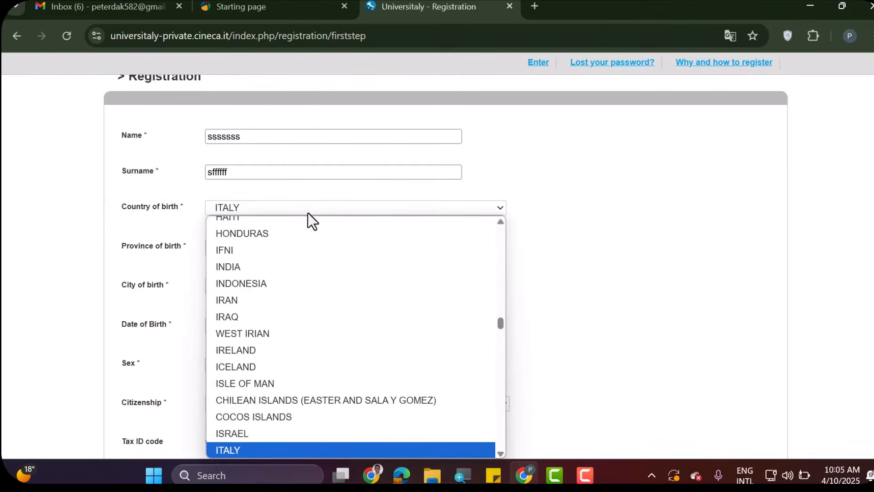
pyautogui.click(299, 316)
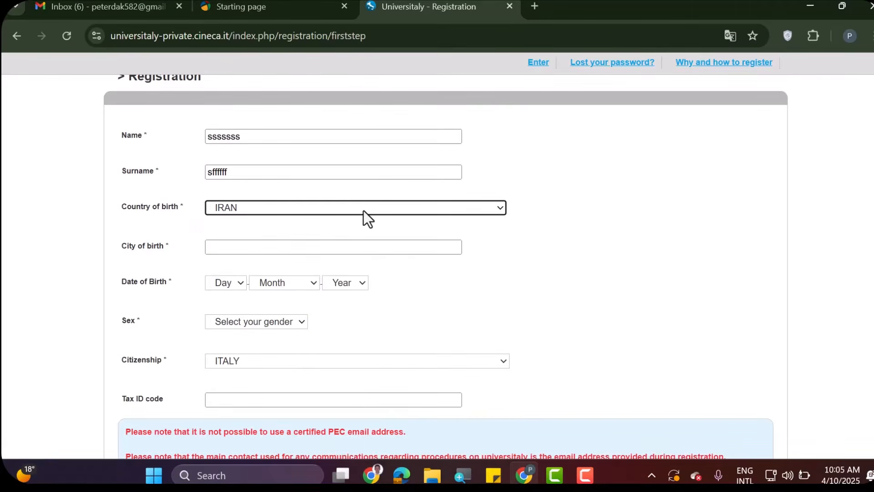
pyautogui.click(362, 248)
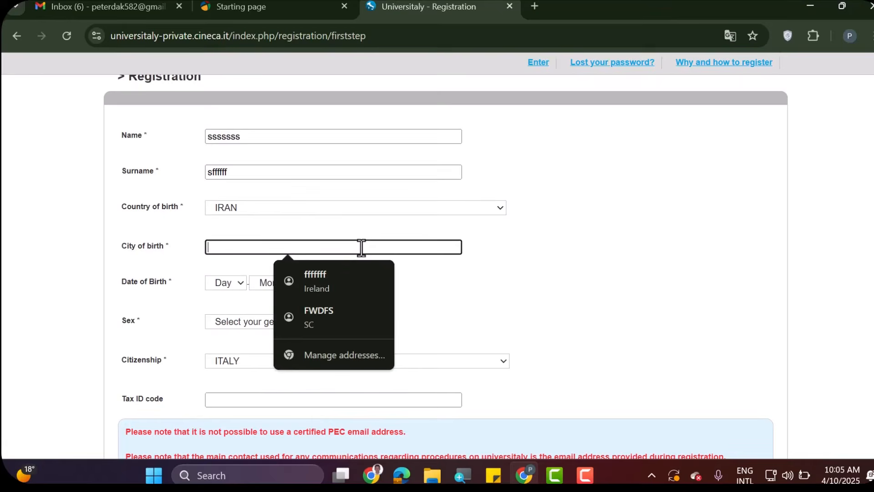
pyautogui.click(331, 273)
# - Select the day, month and year of the applicant's date of birth
pyautogui.scroll(-3, 370, 278)
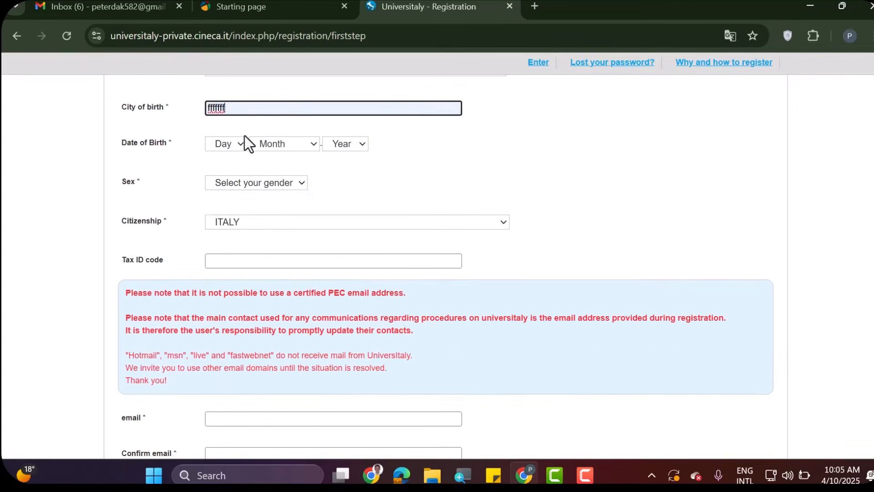
pyautogui.click(239, 143)
pyautogui.click(227, 258)
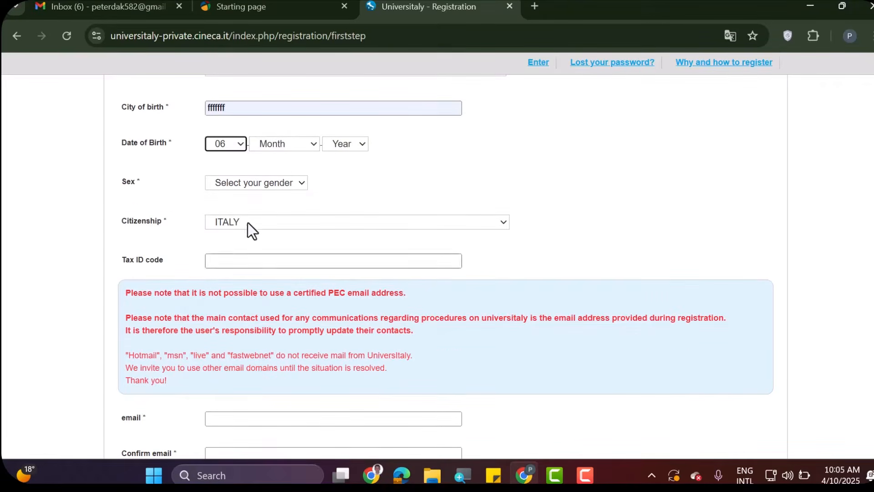
pyautogui.click(304, 149)
pyautogui.click(280, 261)
pyautogui.click(357, 146)
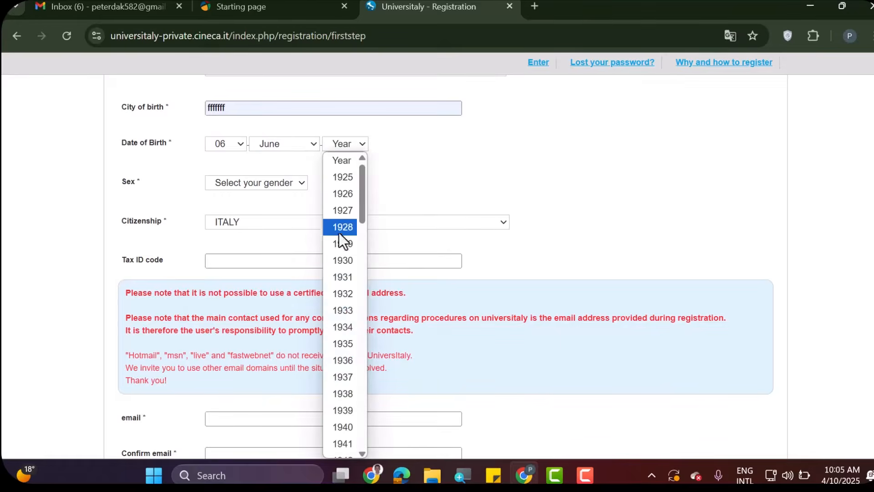
pyautogui.scroll(-20, 345, 323)
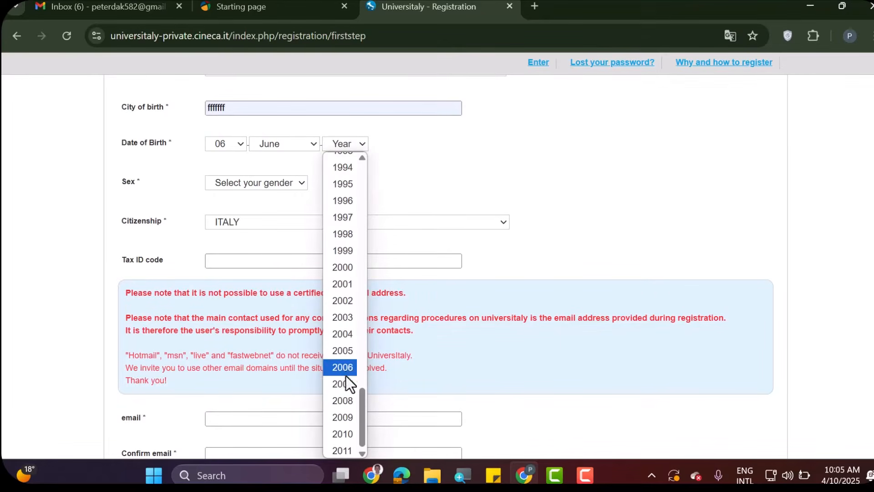
pyautogui.click(349, 252)
# - Set the applicant's sex to Male and the citizenship to Iran
pyautogui.scroll(-3, 349, 255)
pyautogui.scroll(2, 273, 154)
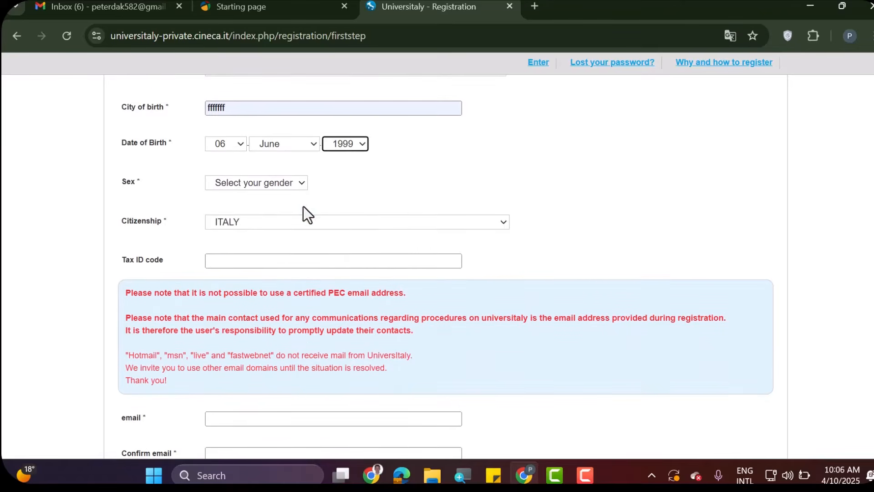
pyautogui.click(298, 183)
pyautogui.click(279, 221)
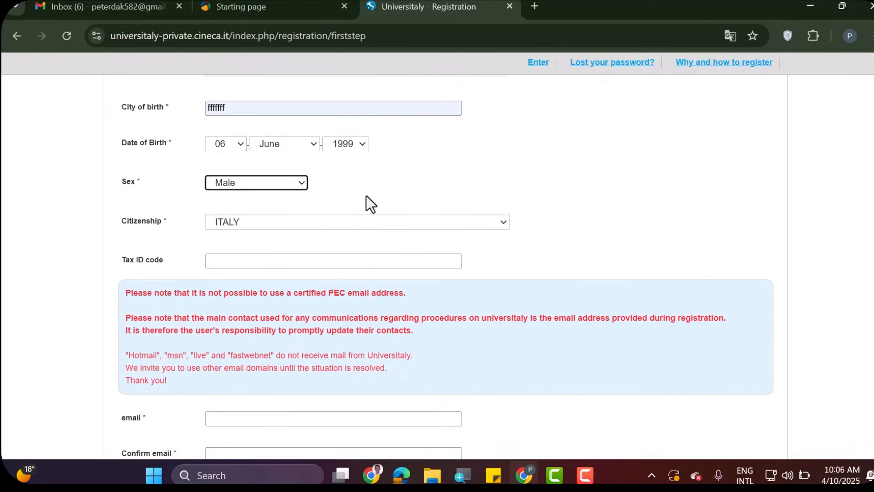
pyautogui.scroll(-1, 366, 196)
pyautogui.click(506, 155)
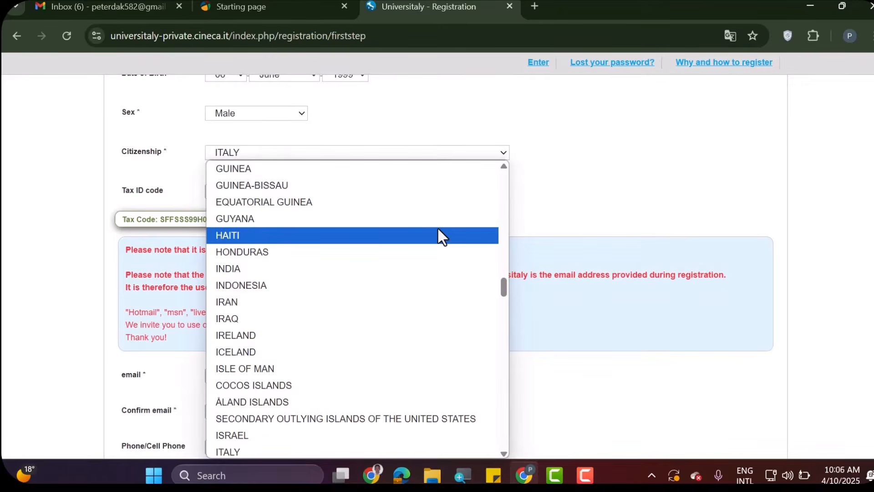
pyautogui.write('iran')
pyautogui.press('Return')
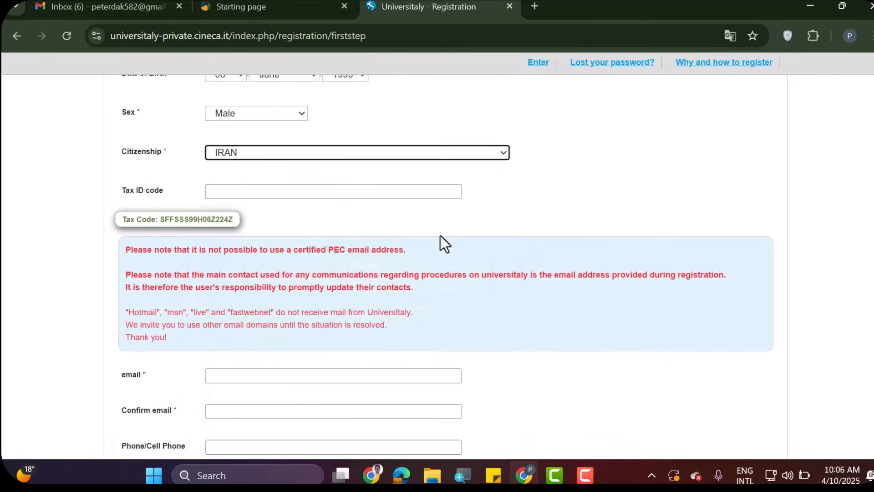
# - Fill in the Tax ID code with the suggested tax code
pyautogui.scroll(-1, 409, 205)
pyautogui.click(263, 127)
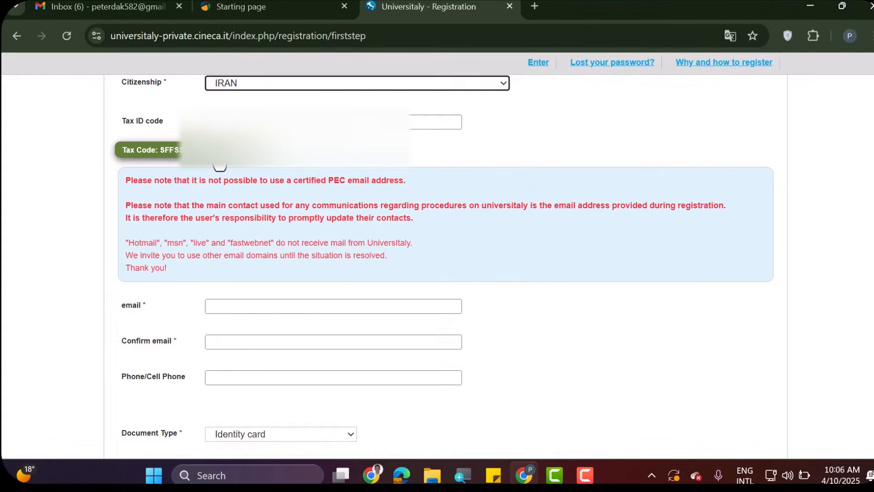
pyautogui.click(217, 154)
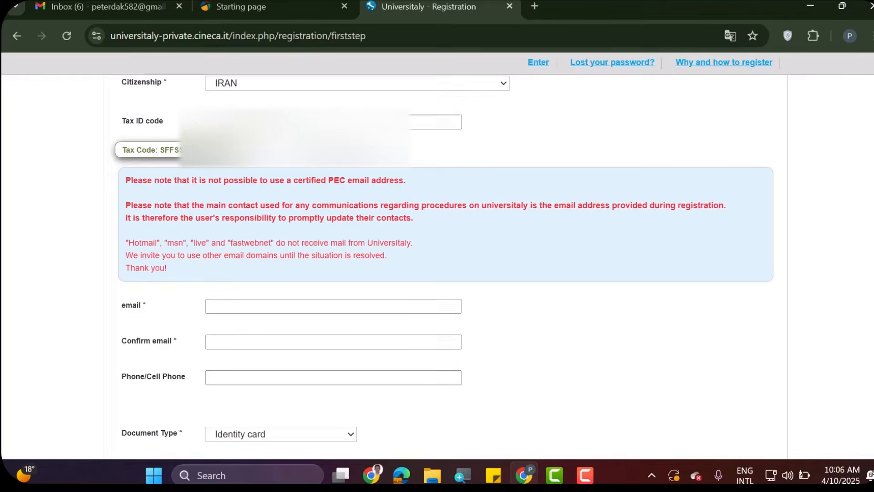
pyautogui.click(322, 122)
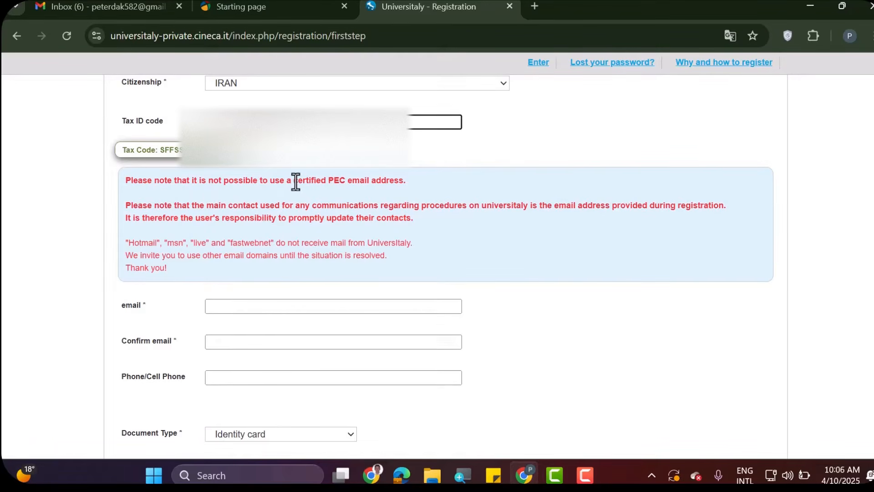
# - Check the note about certified PEC addresses and enter the applicant's email address in both the email and confirmation fields
pyautogui.moveTo(294, 180); pyautogui.dragTo(404, 180)
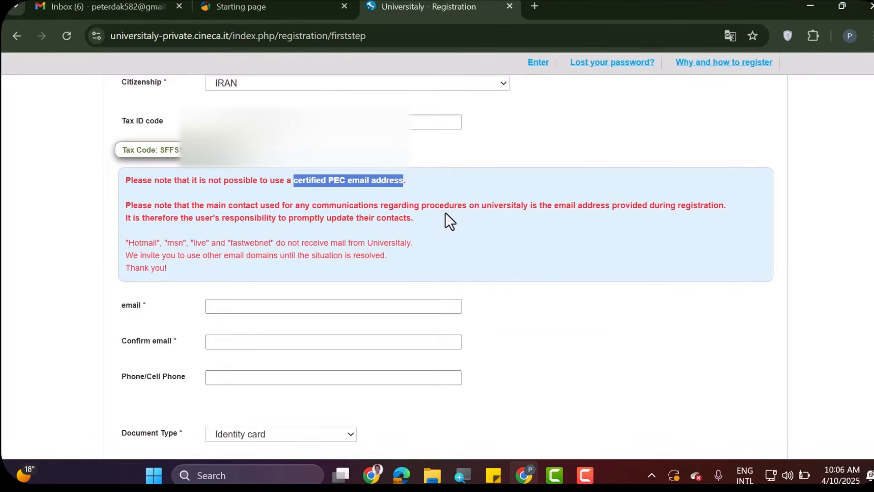
pyautogui.scroll(-3, 447, 220)
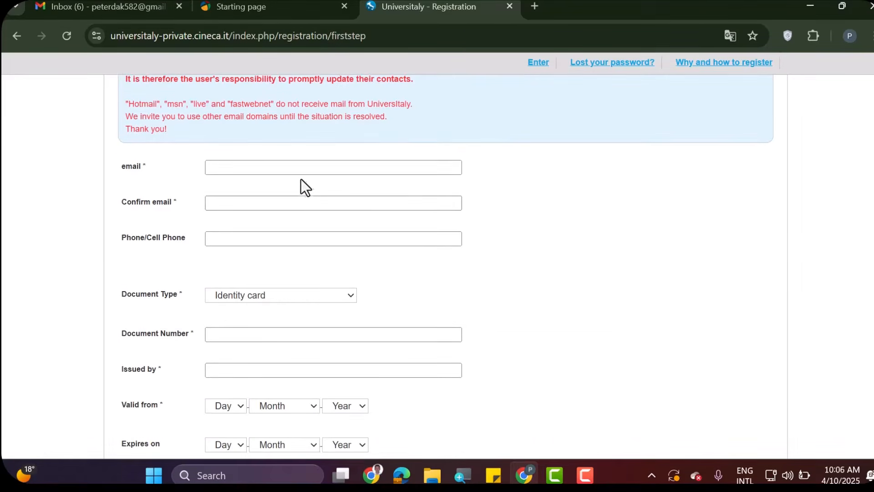
pyautogui.click(293, 164)
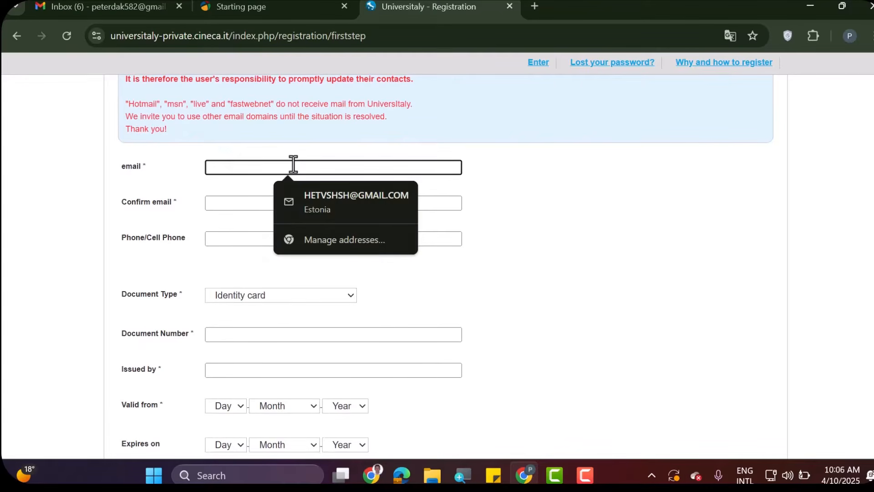
pyautogui.scroll(-2, 293, 164)
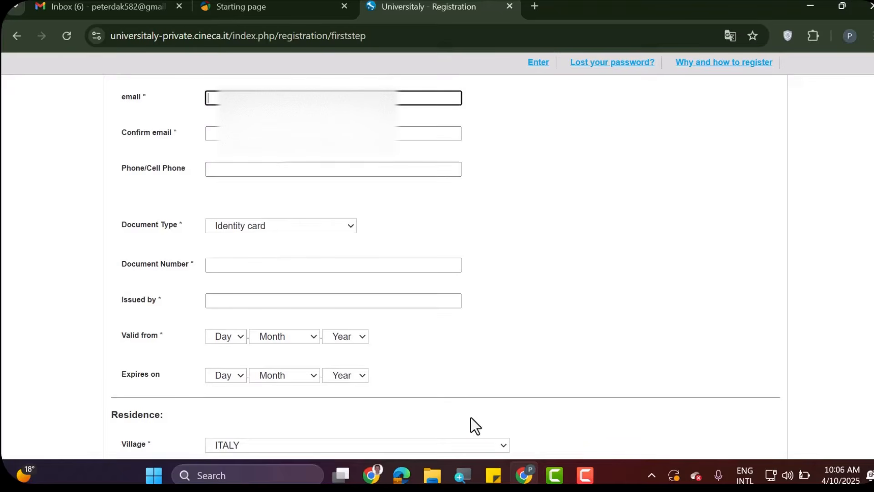
pyautogui.click(586, 475)
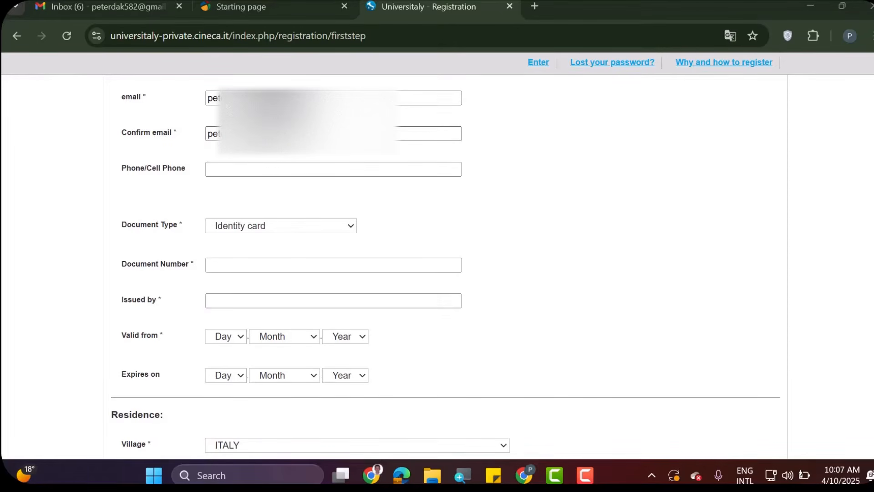
# - Fill in the applicant's phone number with the saved suggestion
pyautogui.scroll(-3, 250, 156)
pyautogui.click(255, 100)
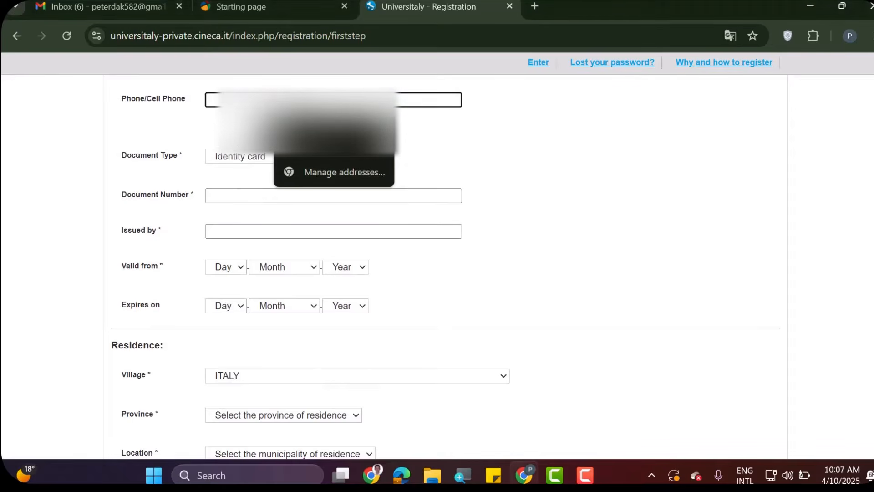
pyautogui.click(299, 151)
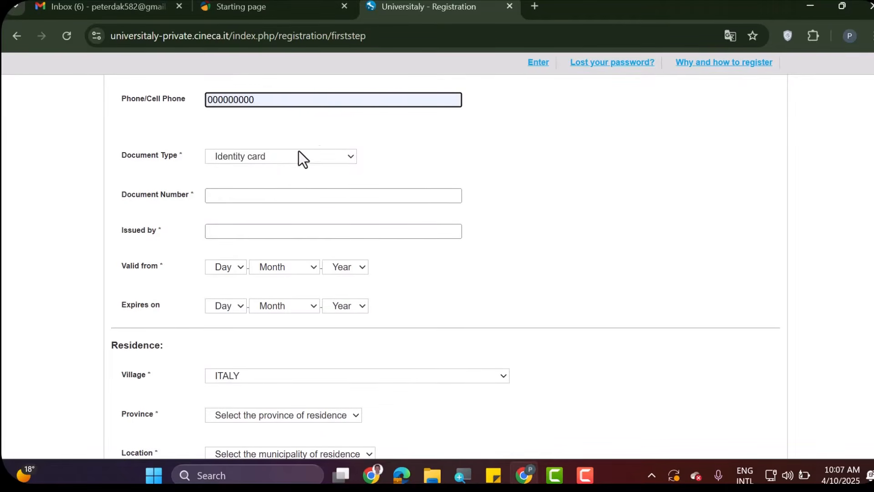
# - Set the document type to Passport and enter its document number and the issuer "fffffffffff"
pyautogui.click(270, 160)
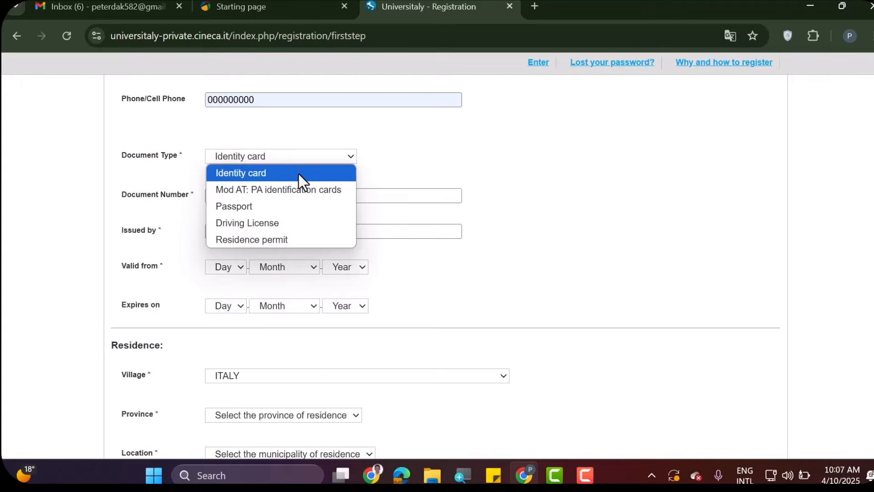
pyautogui.click(291, 208)
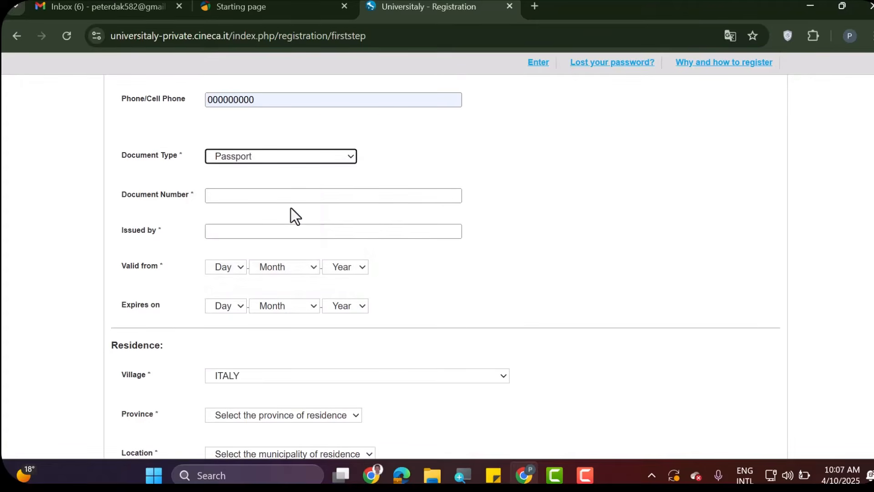
pyautogui.scroll(-2, 414, 167)
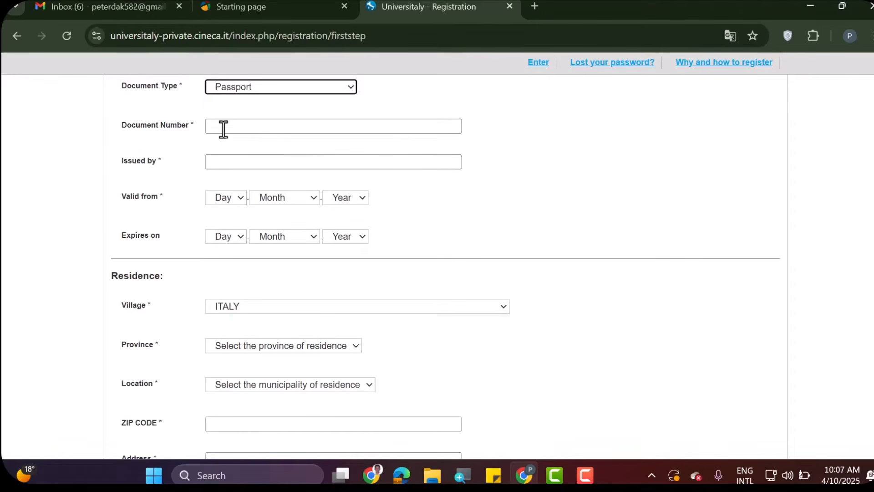
pyautogui.click(268, 124)
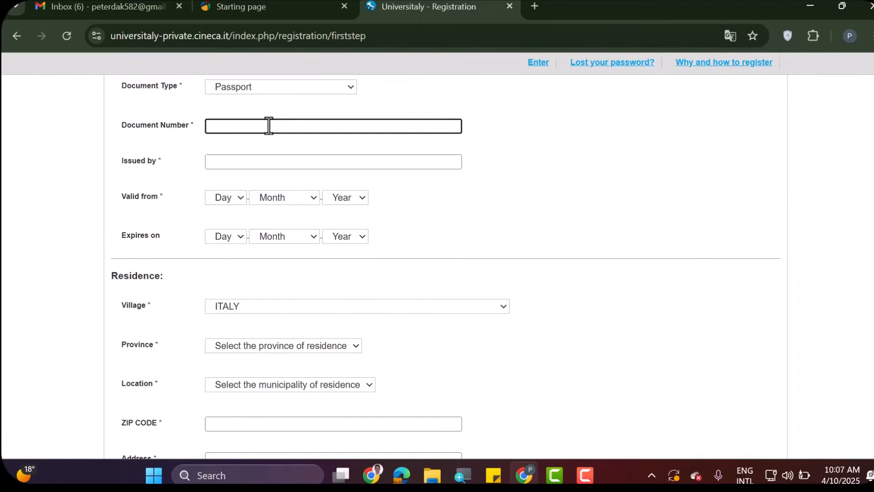
pyautogui.write('000000000')
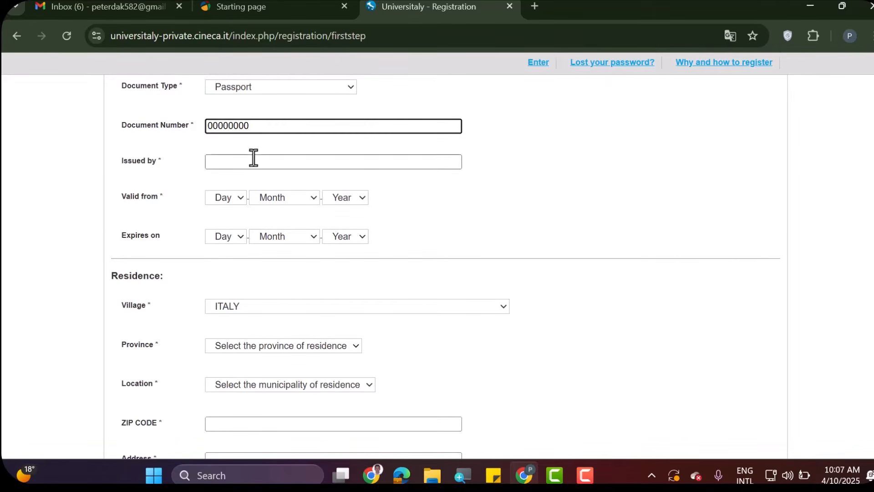
pyautogui.click(261, 164)
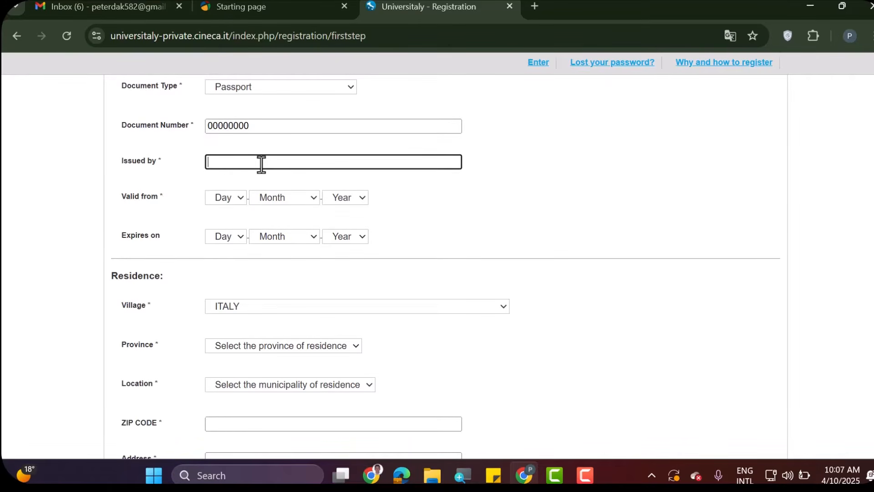
pyautogui.write('fffffffffff')
# - Set the passport's Valid from date to 05 April 2021
pyautogui.scroll(-1, 261, 164)
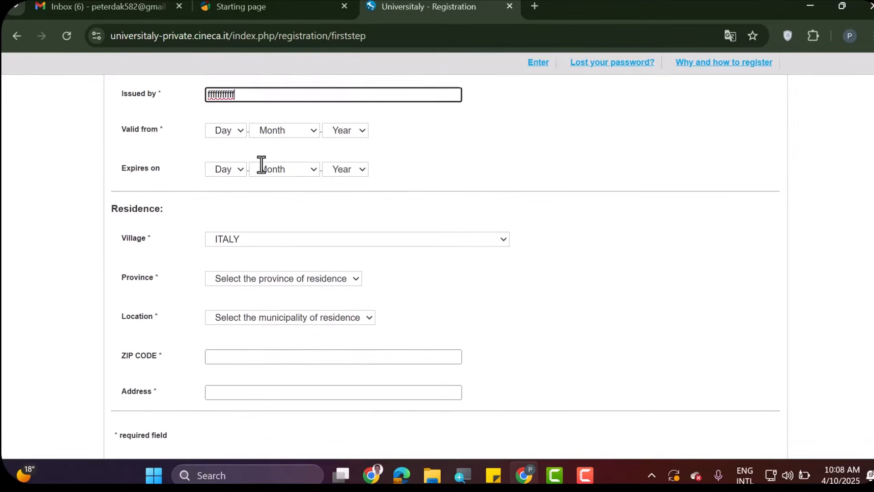
pyautogui.click(242, 133)
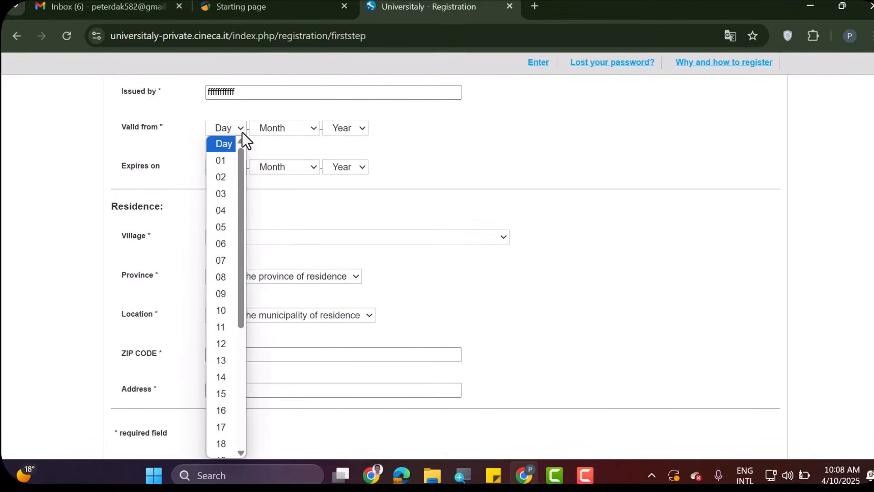
pyautogui.click(220, 228)
pyautogui.click(313, 127)
pyautogui.click(292, 209)
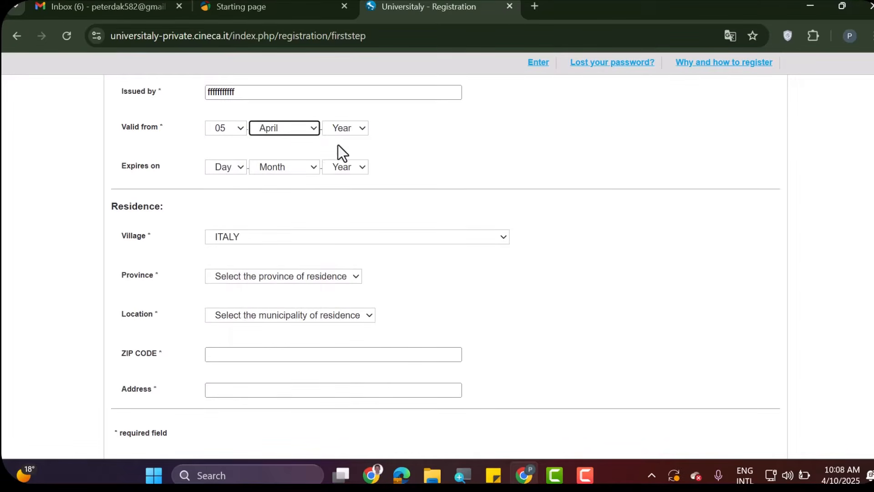
pyautogui.click(359, 129)
pyautogui.scroll(-8, 340, 309)
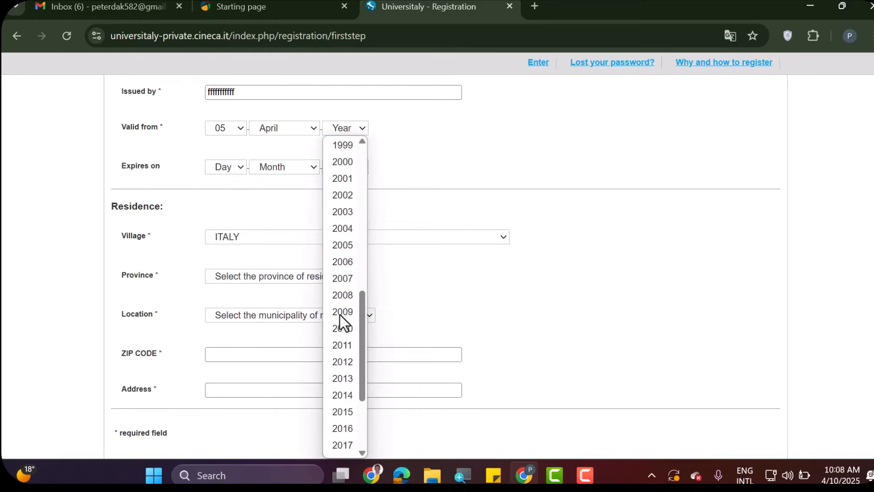
pyautogui.scroll(-3, 341, 313)
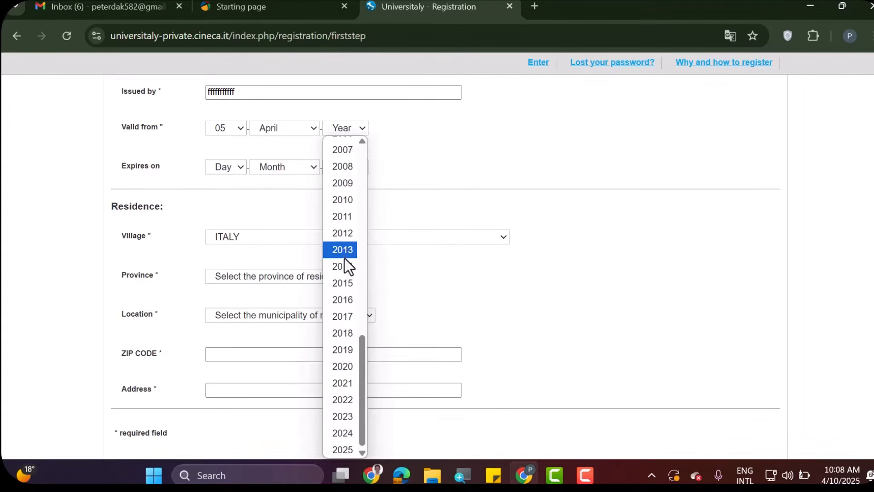
pyautogui.click(352, 388)
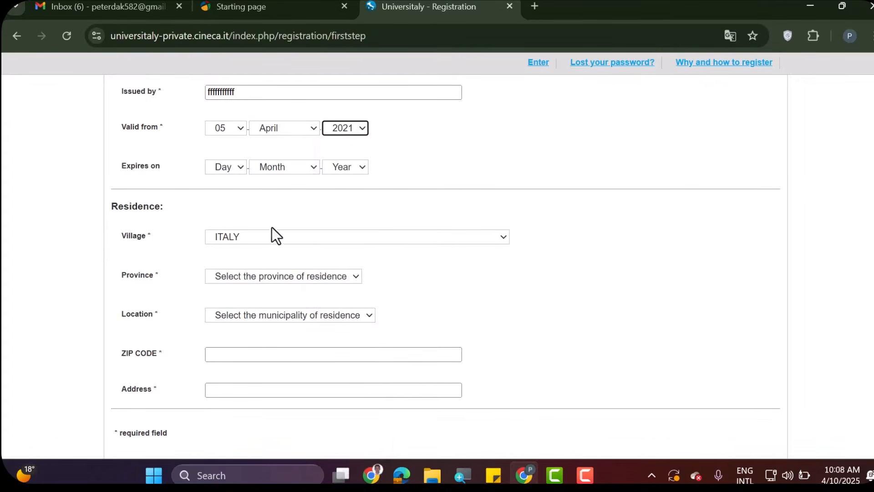
# - Set the passport's Expires on date to 05 June 2026
pyautogui.click(241, 166)
pyautogui.click(222, 266)
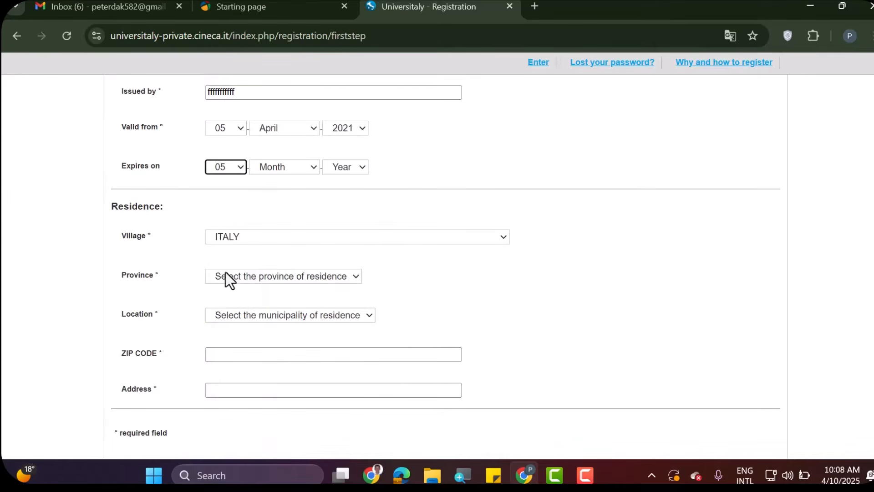
pyautogui.click(312, 166)
pyautogui.click(283, 287)
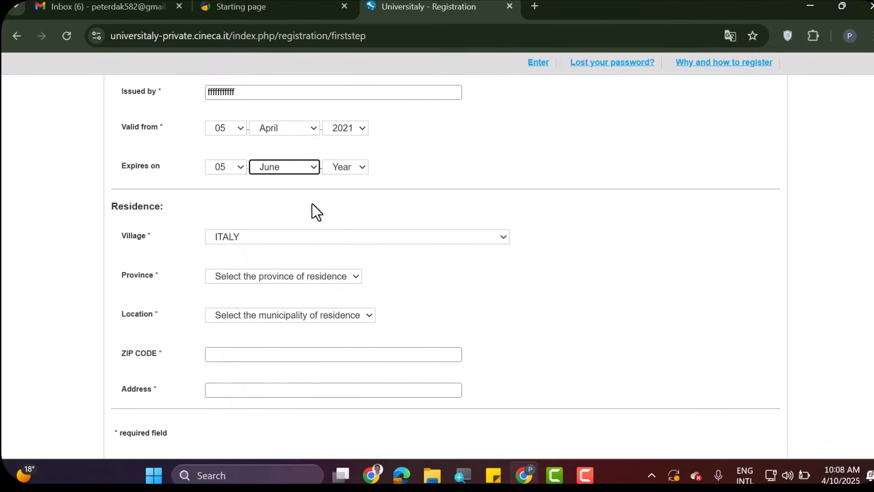
pyautogui.click(357, 170)
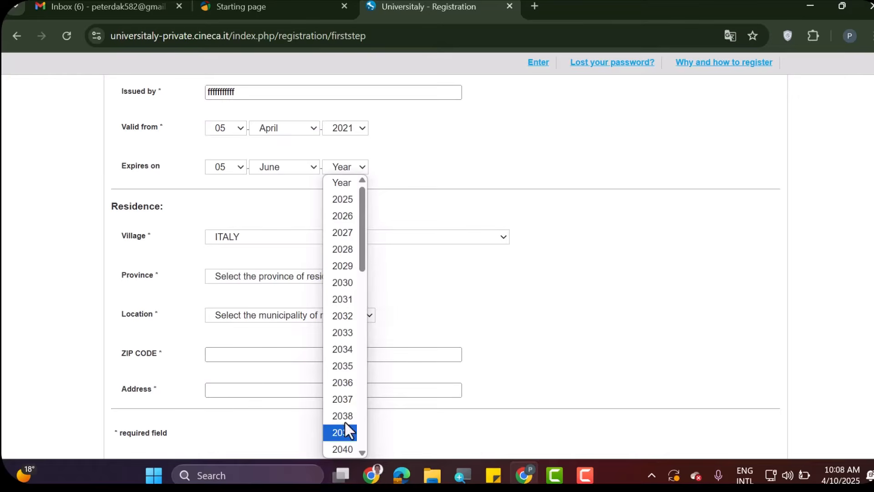
pyautogui.click(344, 218)
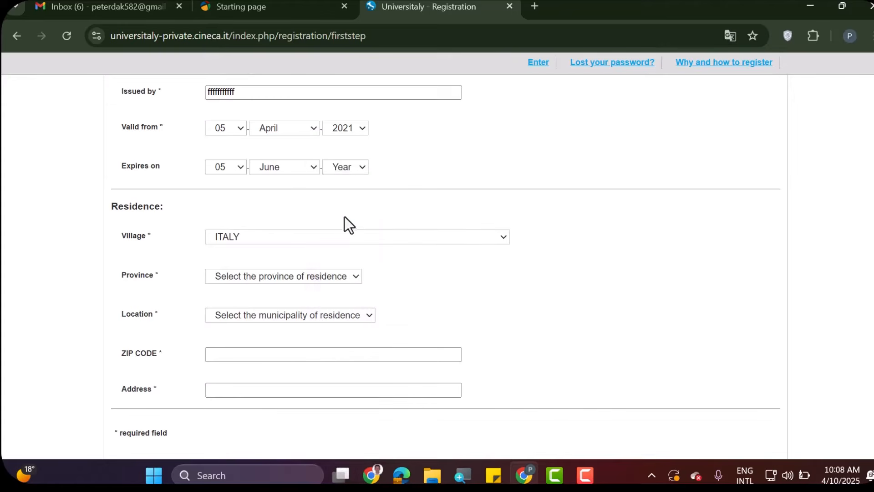
# - Set the Village field under Residence to IRAN
pyautogui.scroll(-3, 451, 164)
pyautogui.scroll(2, 250, 153)
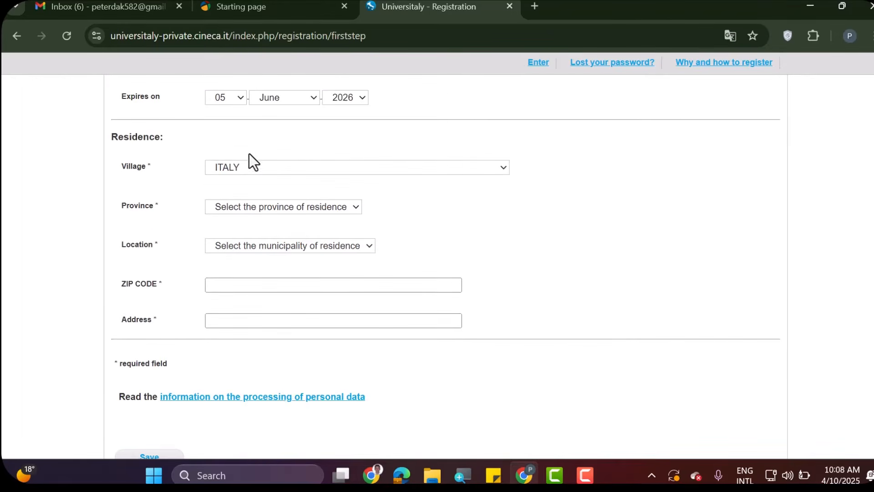
pyautogui.click(350, 168)
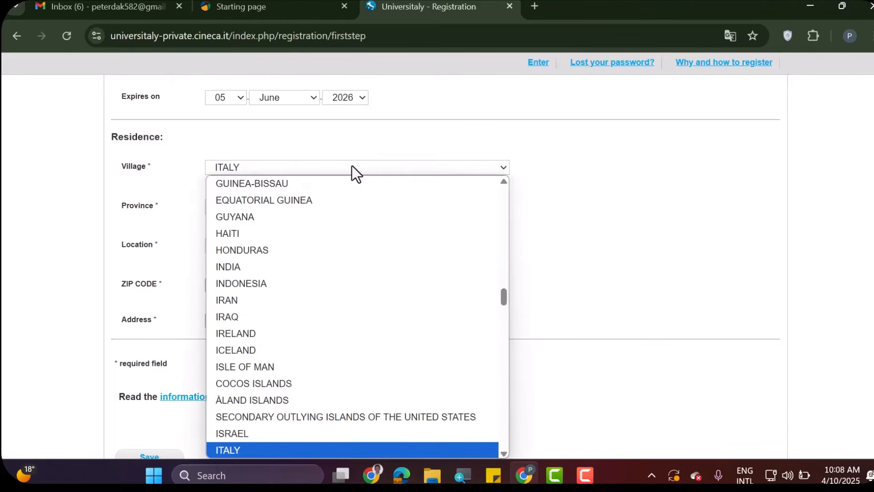
pyautogui.press('i')
pyautogui.press('r')
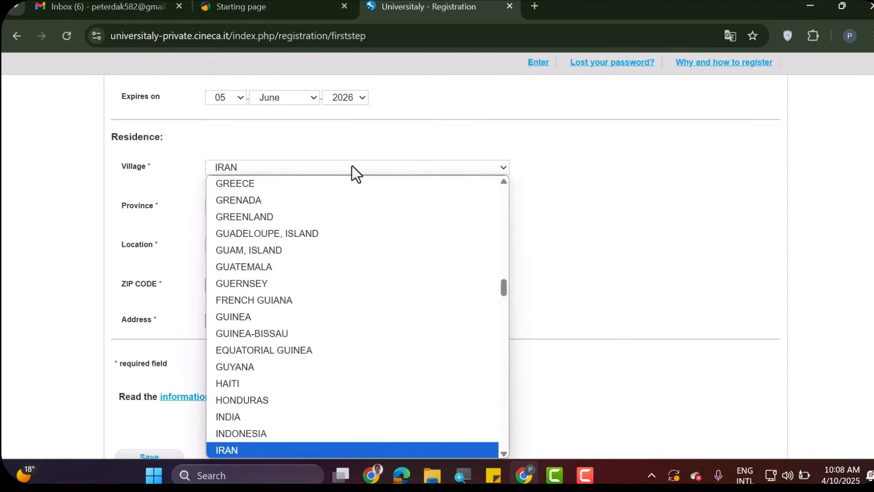
pyautogui.press('Return')
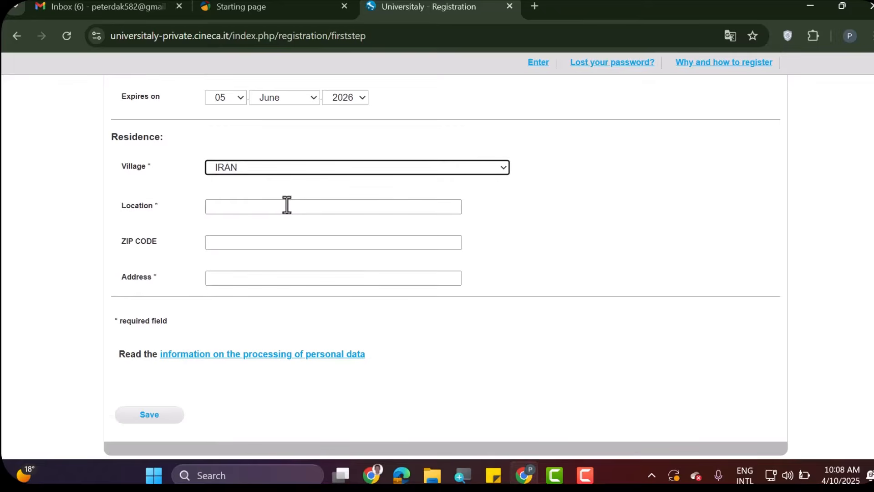
# - Fill in the residence location and address from the saved suggestion and enter the ZIP code
pyautogui.click(293, 209)
pyautogui.click(328, 240)
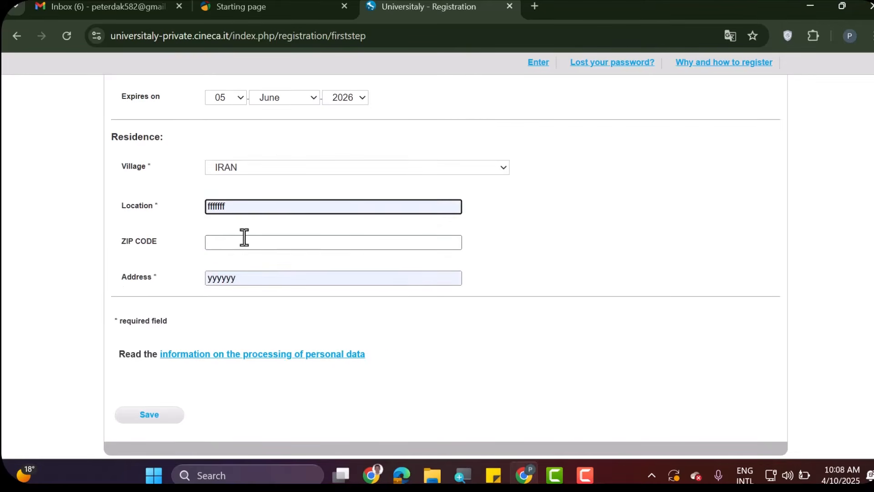
pyautogui.click(245, 239)
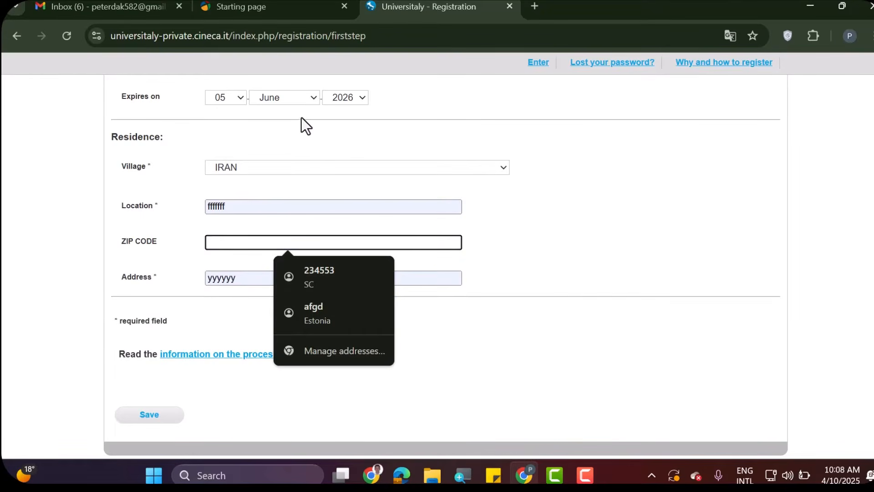
pyautogui.write('00000')
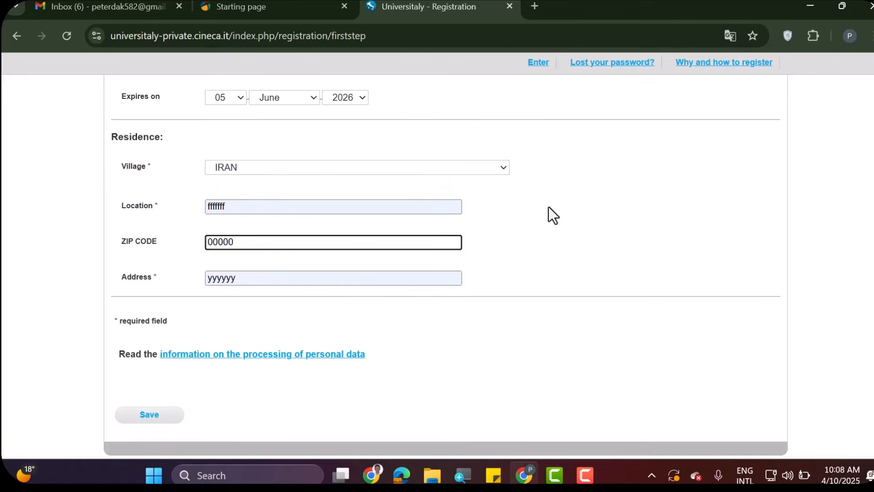
pyautogui.click(548, 207)
# - Review the completed registration form, save it and close the registration message
pyautogui.scroll(-3, 395, 274)
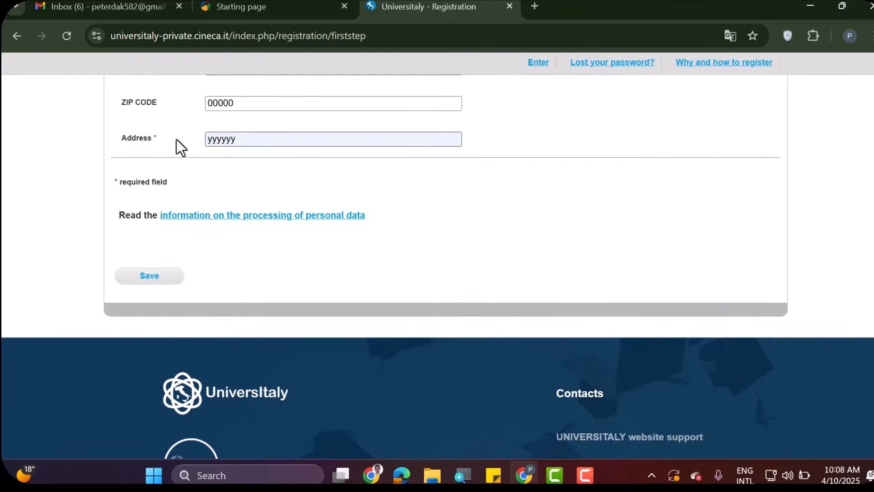
pyautogui.scroll(10, 318, 209)
pyautogui.scroll(5, 324, 230)
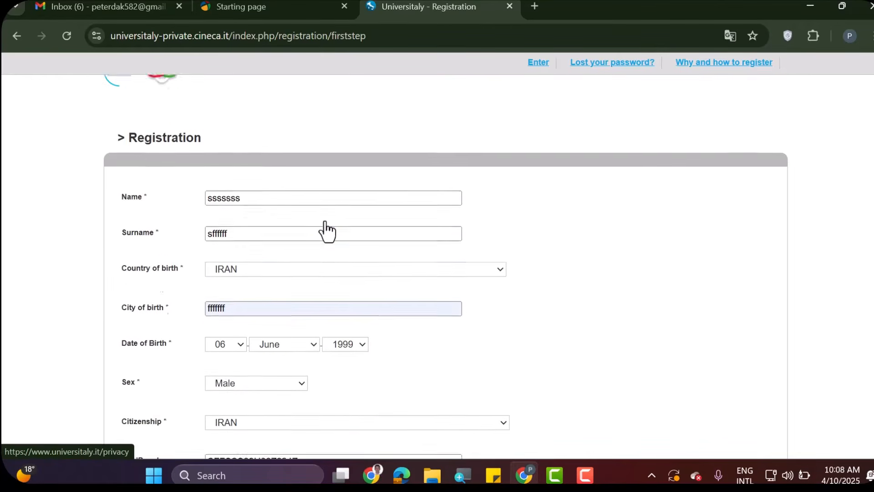
pyautogui.scroll(-12, 323, 230)
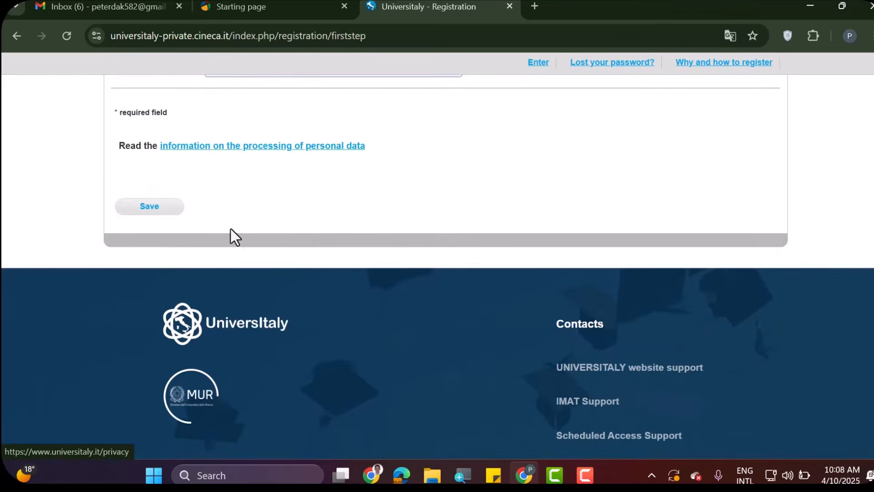
pyautogui.click(163, 206)
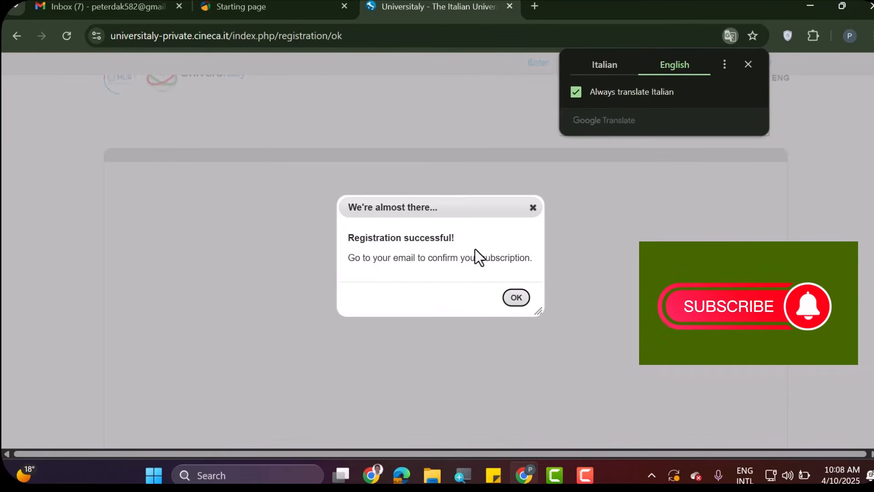
pyautogui.click(517, 298)
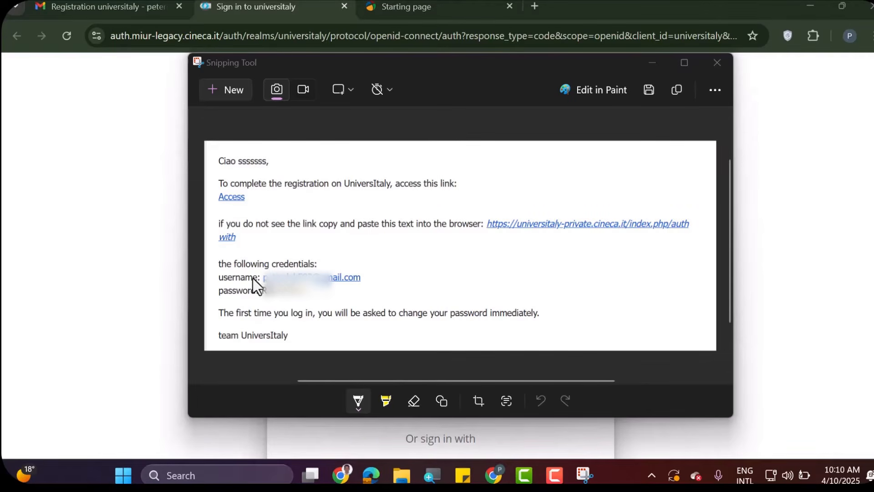
# - Mark the password line in the registration email captured in Snipping Tool and undo the pen stroke
pyautogui.click(295, 281)
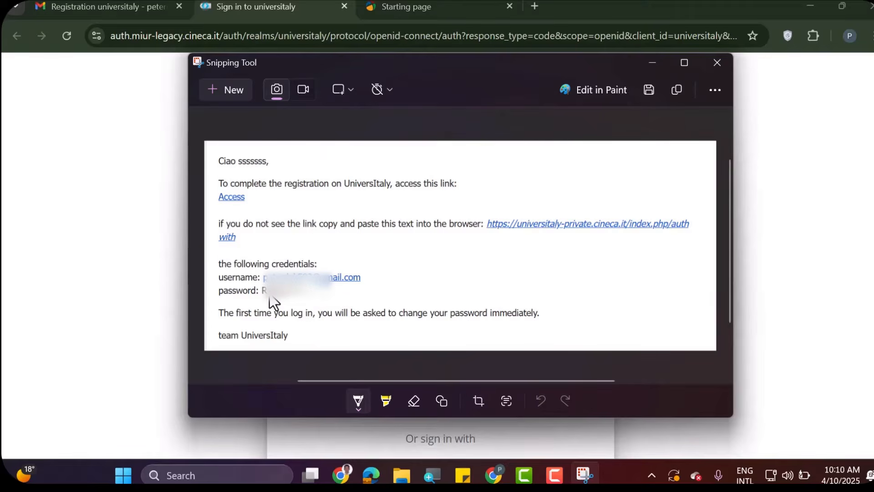
pyautogui.moveTo(263, 294); pyautogui.dragTo(312, 299)
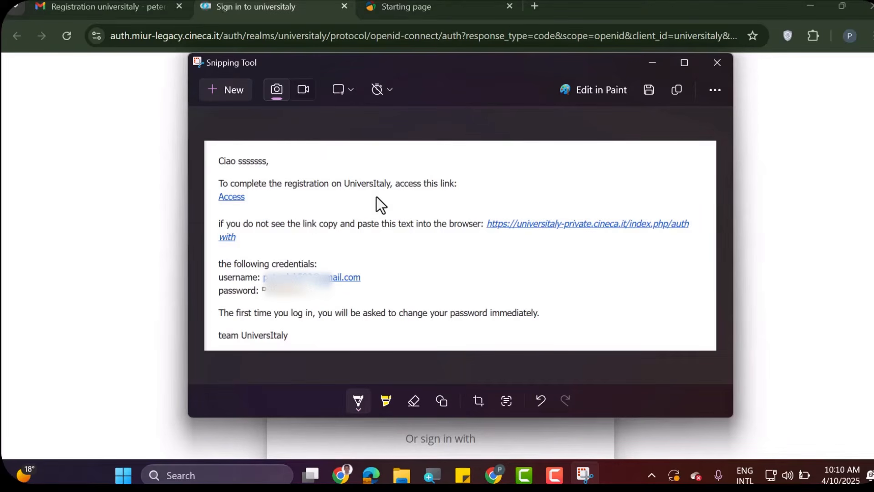
pyautogui.hotkey('ctrl', 'z')
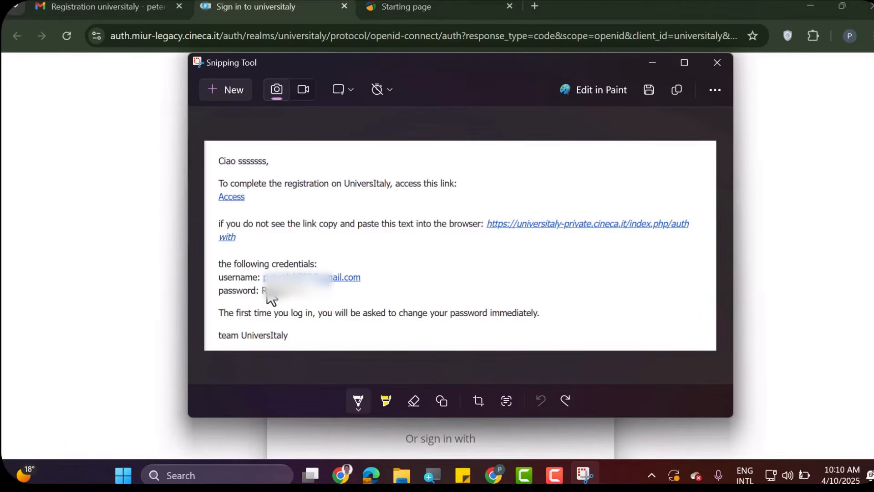
# - Return to the Universitaly sign-in page in the browser and sign in with the filled-in username and temporary password
pyautogui.click(738, 128)
pyautogui.scroll(-2, 488, 288)
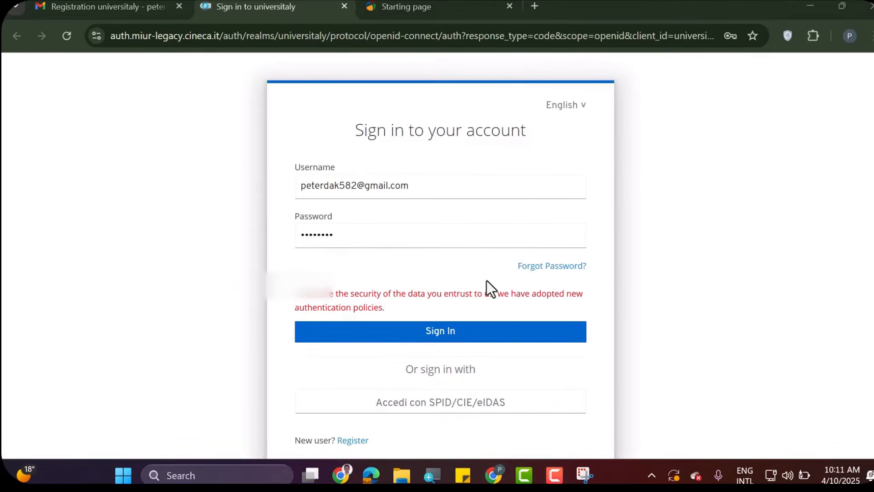
pyautogui.click(328, 190)
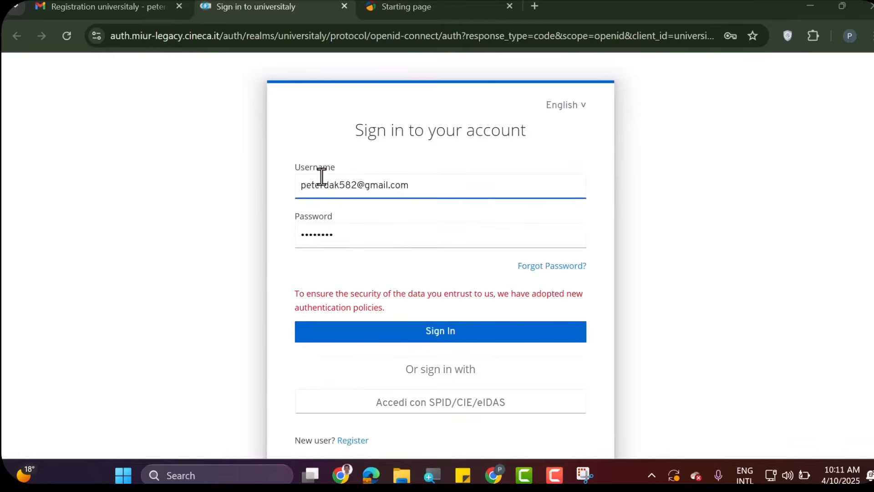
pyautogui.click(435, 344)
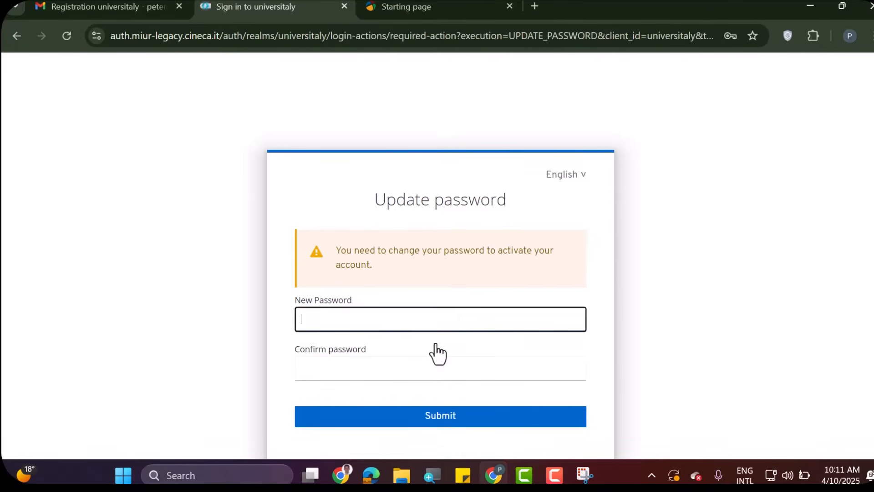
# - Enter a new account password in the New Password field of the password update form
pyautogui.scroll(-2, 453, 318)
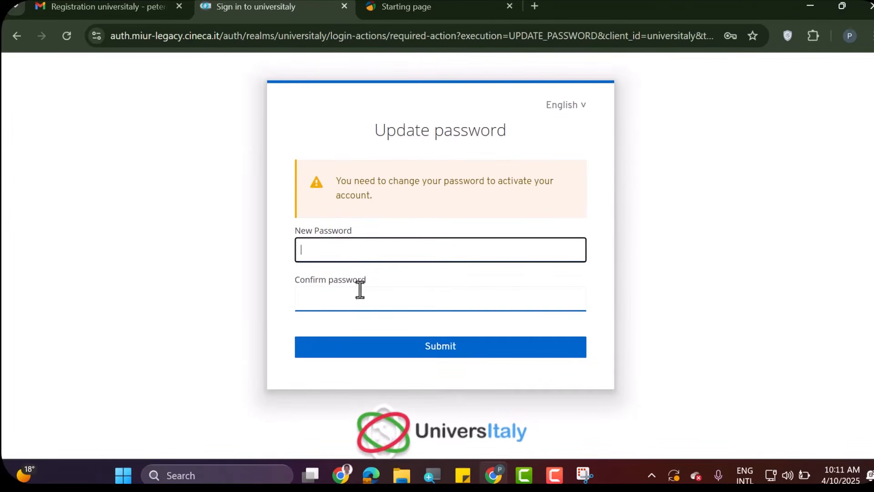
pyautogui.click(396, 246)
pyautogui.write('***********')
pyautogui.press('capslock')
pyautogui.write('*')
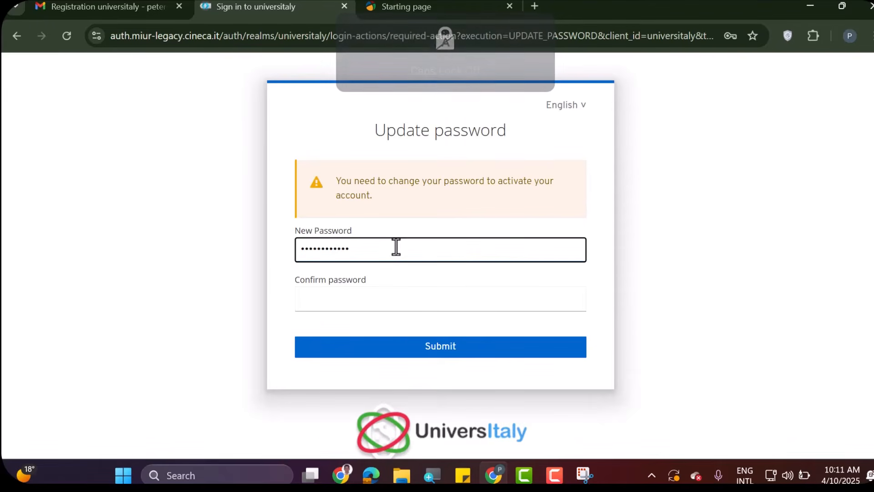
# - Repeat the new account password in the confirmation field and submit the password update
pyautogui.click(399, 295)
pyautogui.write('**********')
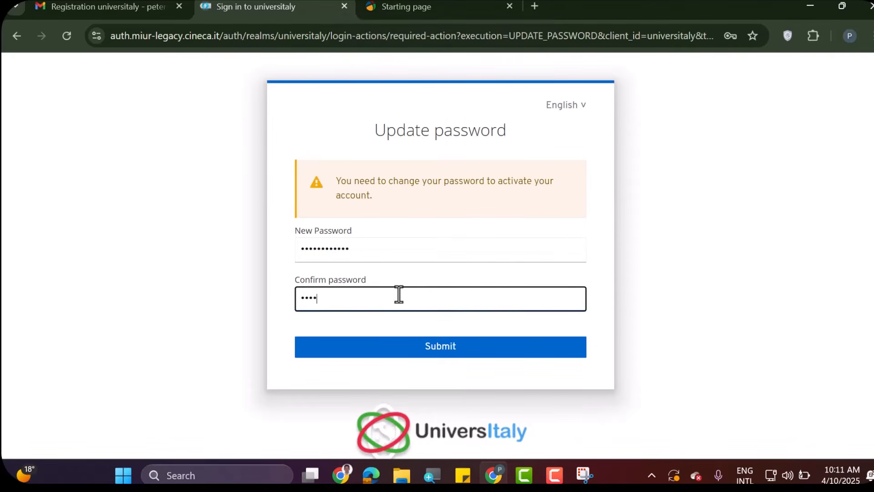
pyautogui.press('capslock')
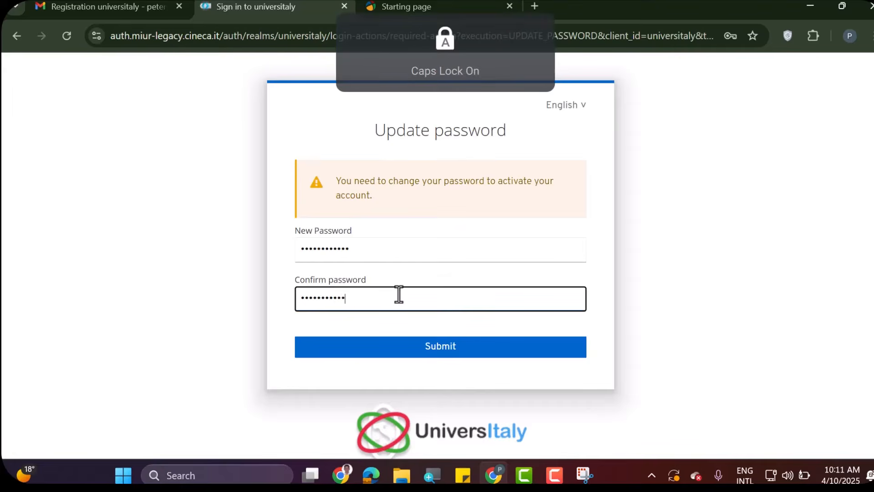
pyautogui.write('*')
pyautogui.press('capslock')
pyautogui.write('*')
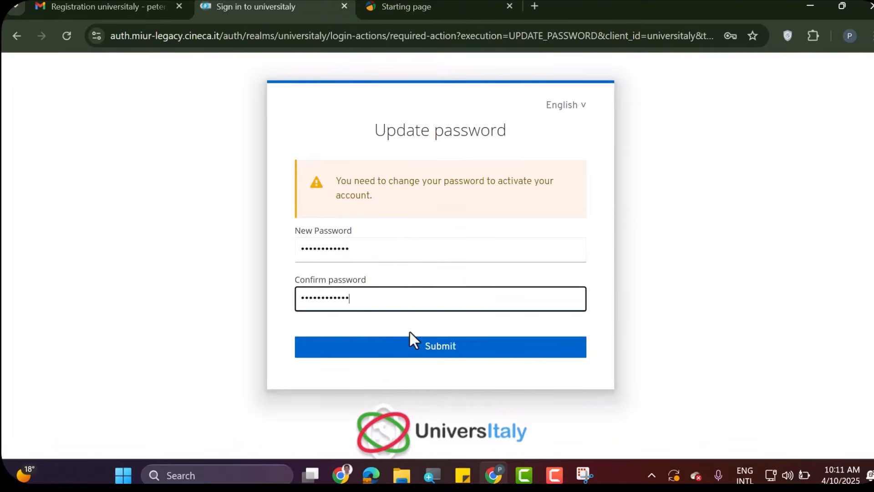
pyautogui.click(420, 354)
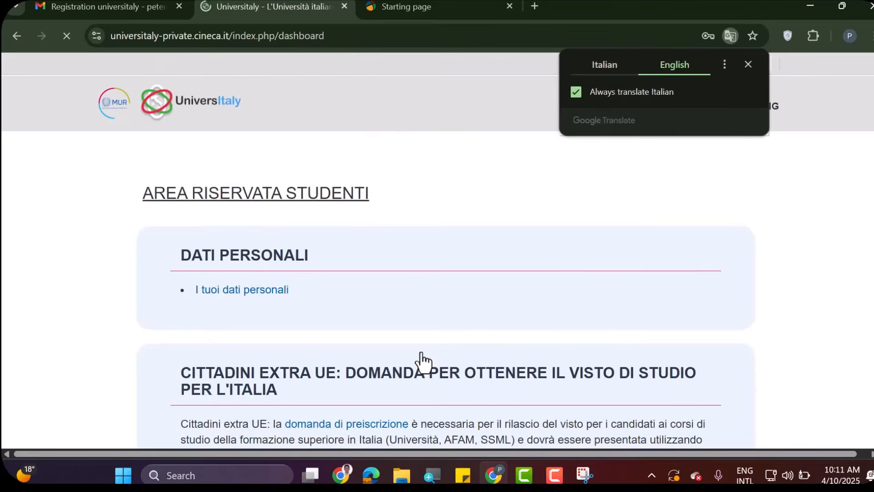
pyautogui.click(690, 254)
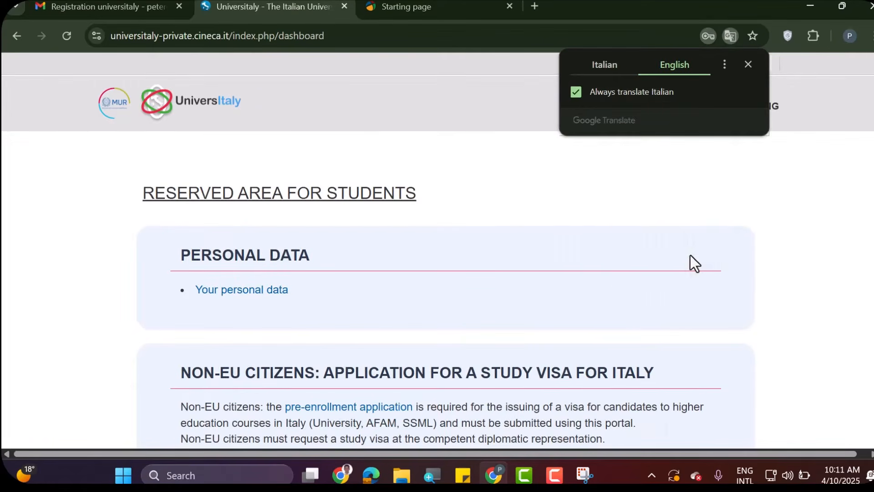
# - Look through the sections of the reserved area for students, including personal data, the study visa application and medical specialization schools
pyautogui.scroll(-10, 594, 275)
pyautogui.scroll(7, 595, 275)
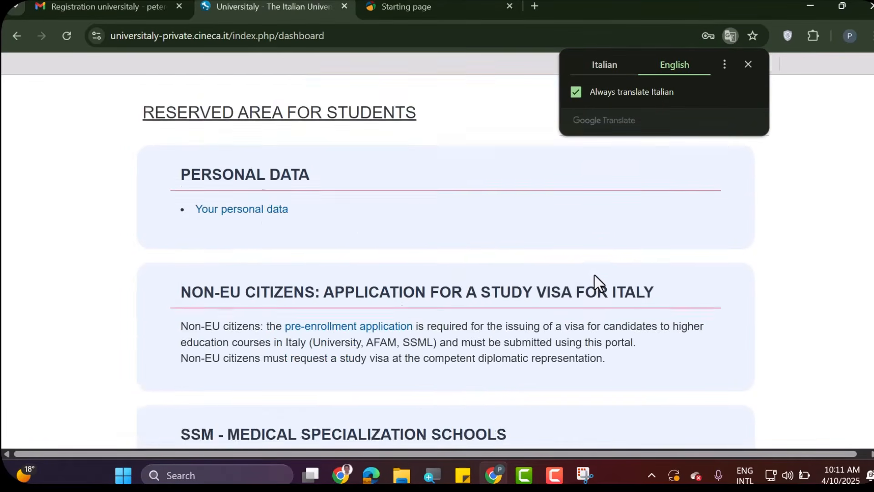
pyautogui.scroll(2, 595, 275)
pyautogui.scroll(-5, 595, 275)
pyautogui.scroll(3, 535, 249)
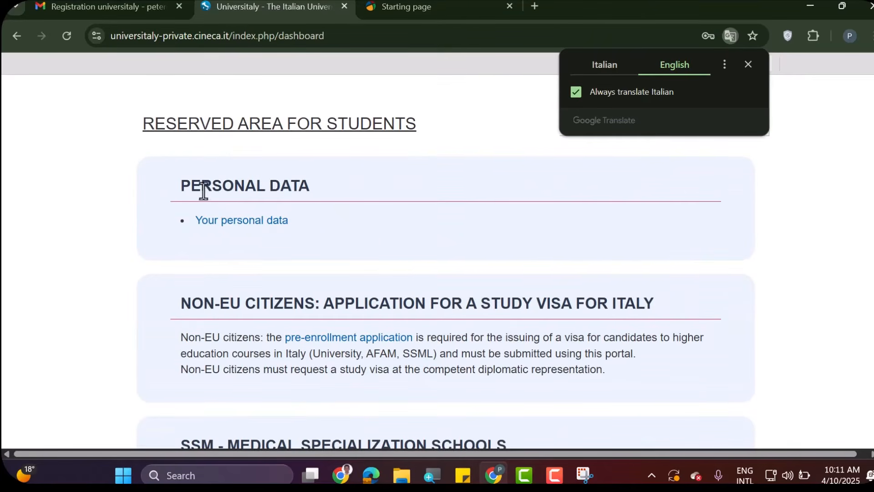
pyautogui.scroll(-3, 310, 230)
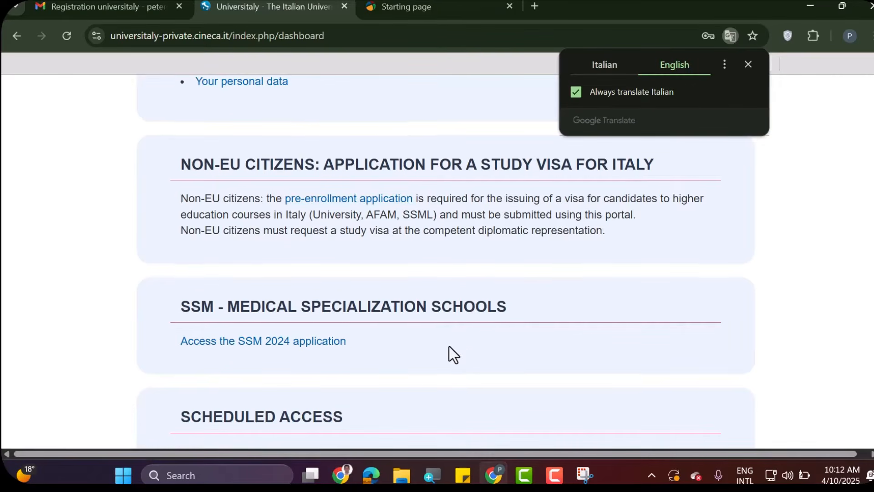
pyautogui.scroll(2, 449, 346)
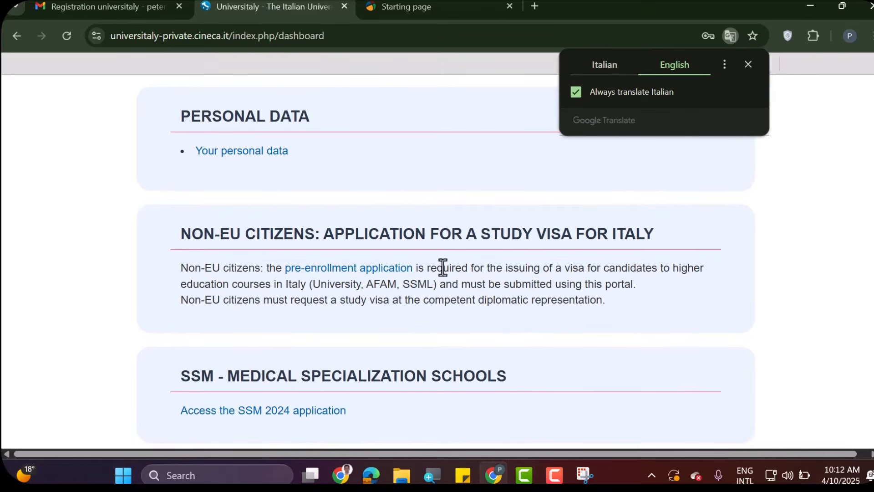
pyautogui.scroll(3, 370, 353)
pyautogui.scroll(-3, 325, 357)
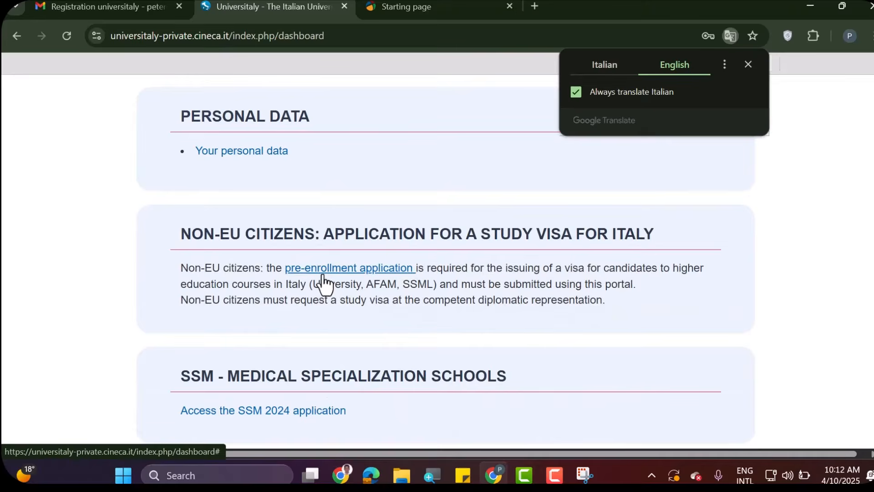
# - Open the pre-enrollment application for non-EU citizens and start a new pre-registration application
pyautogui.click(324, 280)
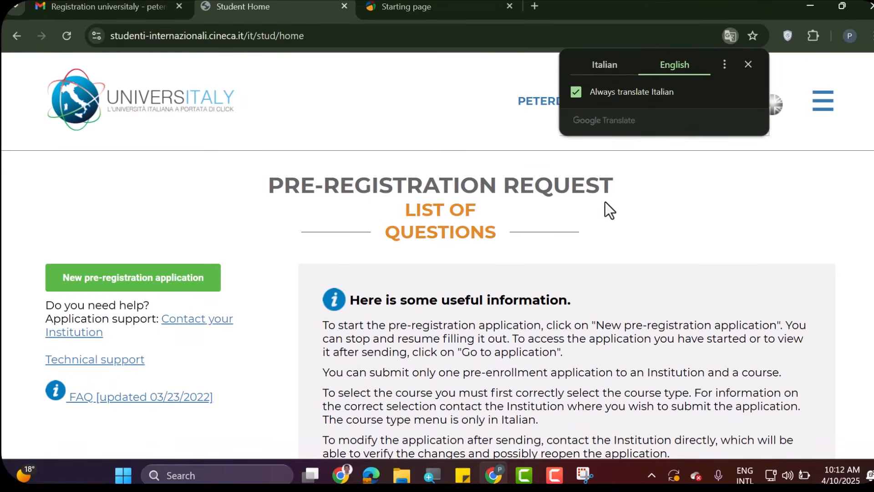
pyautogui.scroll(-3, 503, 296)
pyautogui.scroll(2, 521, 304)
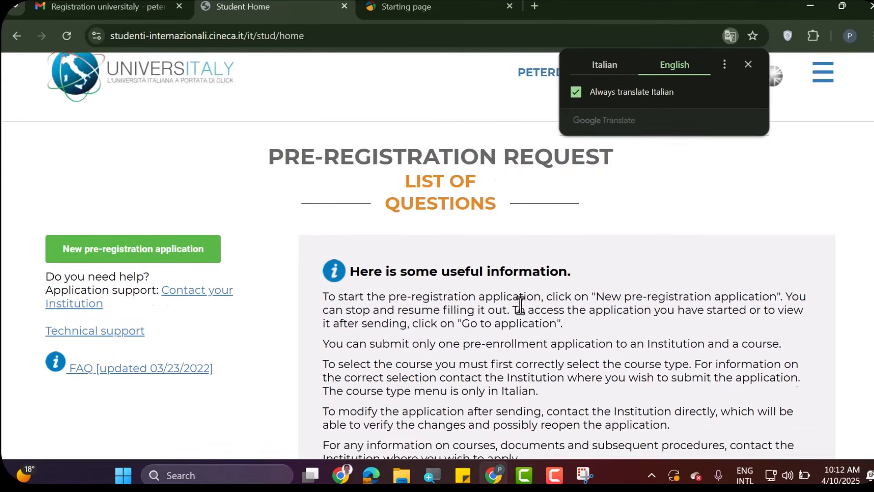
pyautogui.scroll(1, 520, 304)
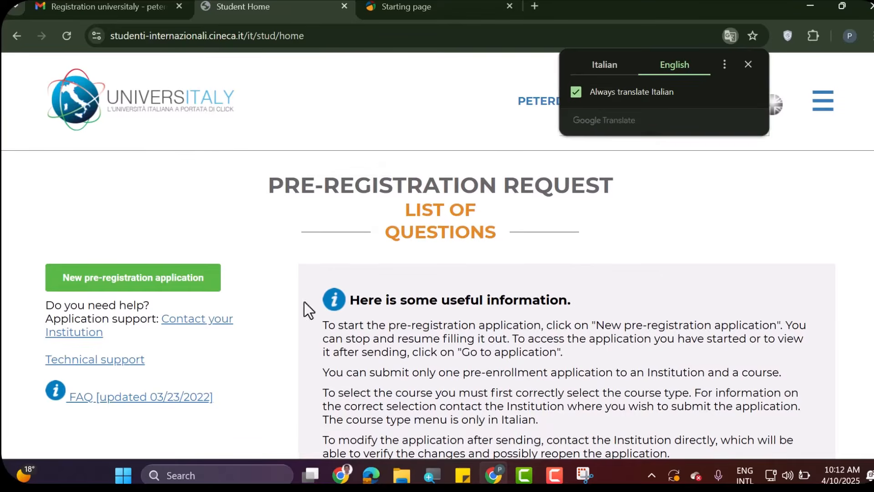
pyautogui.click(123, 283)
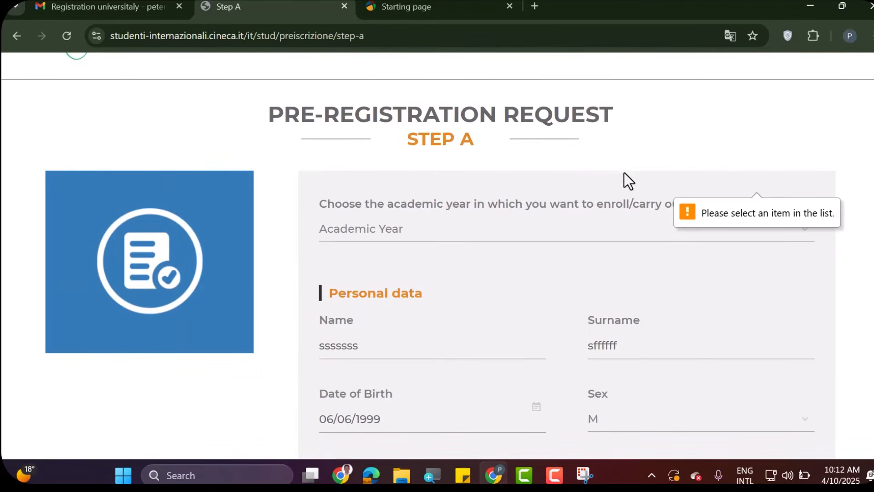
# - Review the prefilled Step A form and set the academic year of enrollment to 2025/2026
pyautogui.moveTo(401, 143); pyautogui.dragTo(502, 144)
pyautogui.scroll(-2, 592, 228)
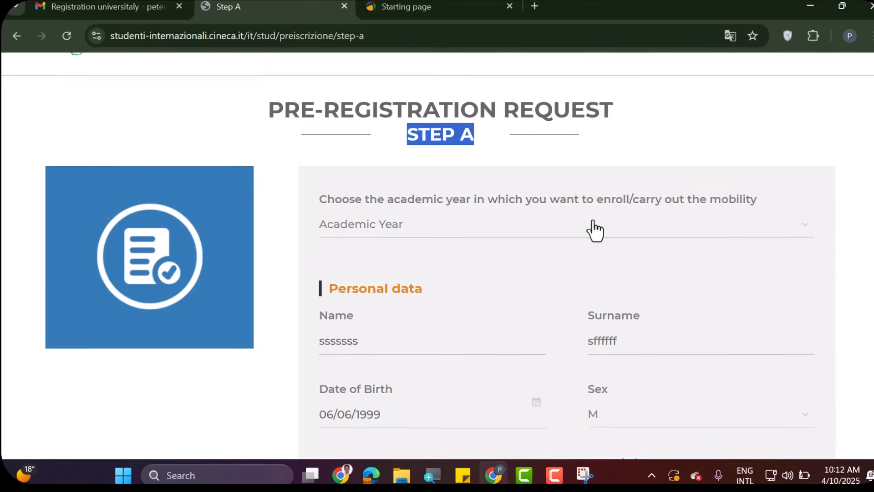
pyautogui.scroll(-8, 441, 255)
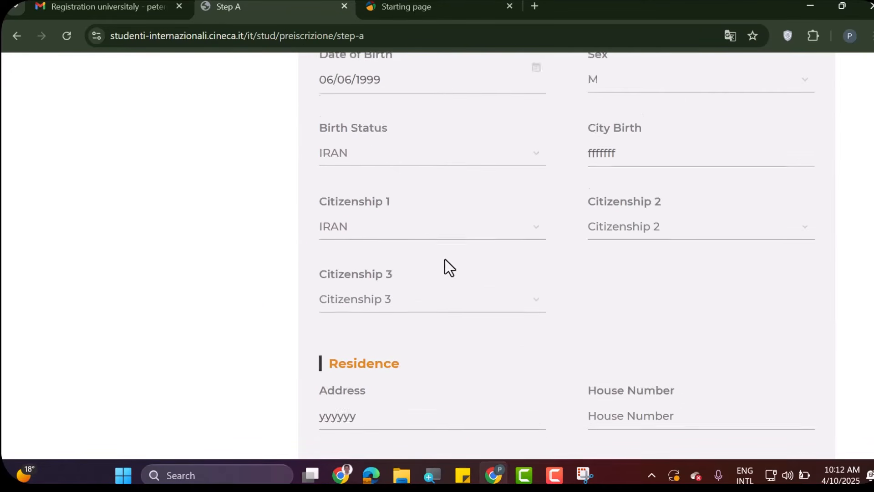
pyautogui.scroll(-7, 438, 228)
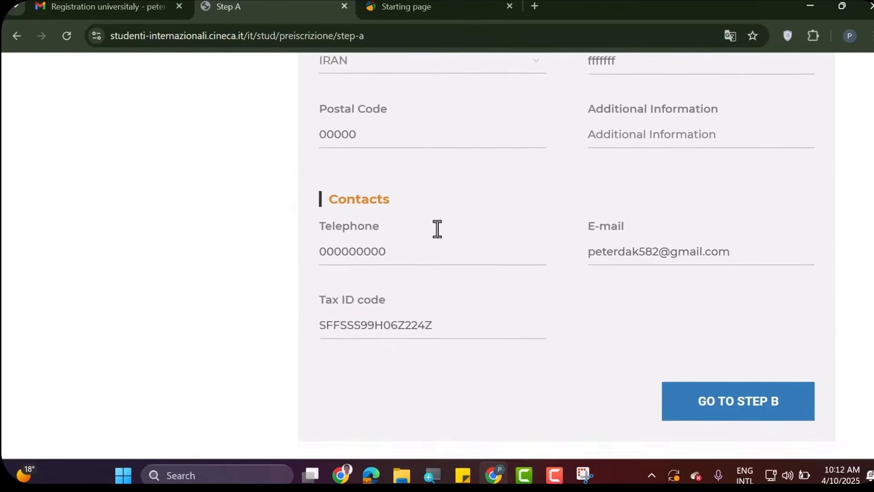
pyautogui.scroll(14, 545, 248)
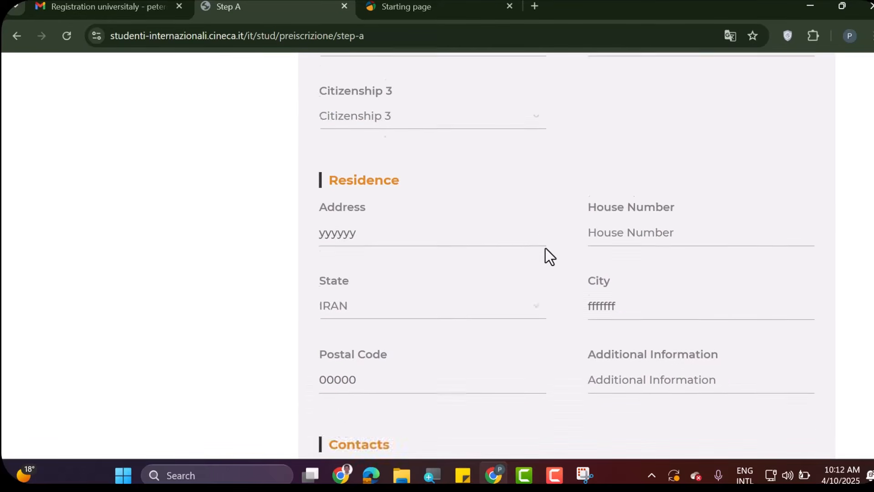
pyautogui.scroll(3, 545, 247)
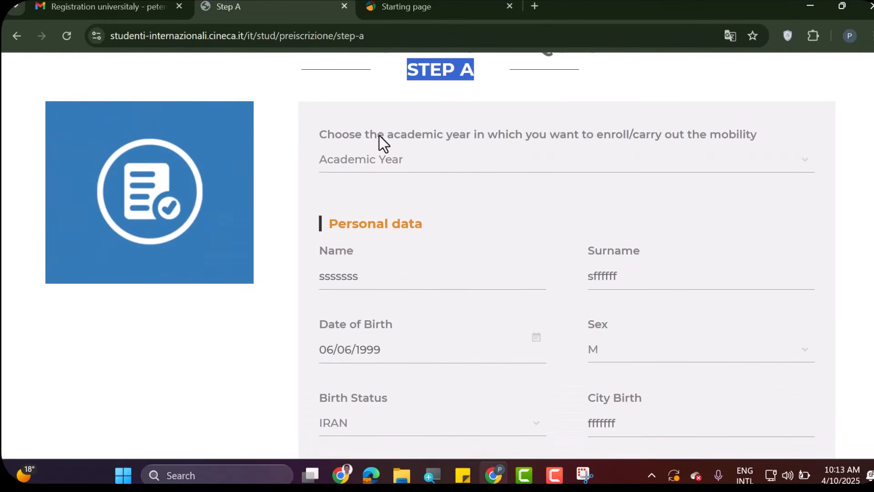
pyautogui.click(438, 164)
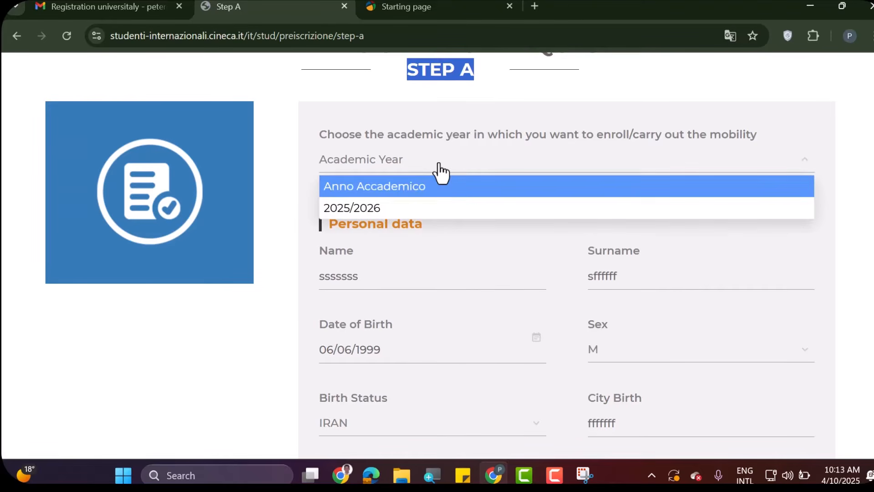
pyautogui.click(448, 209)
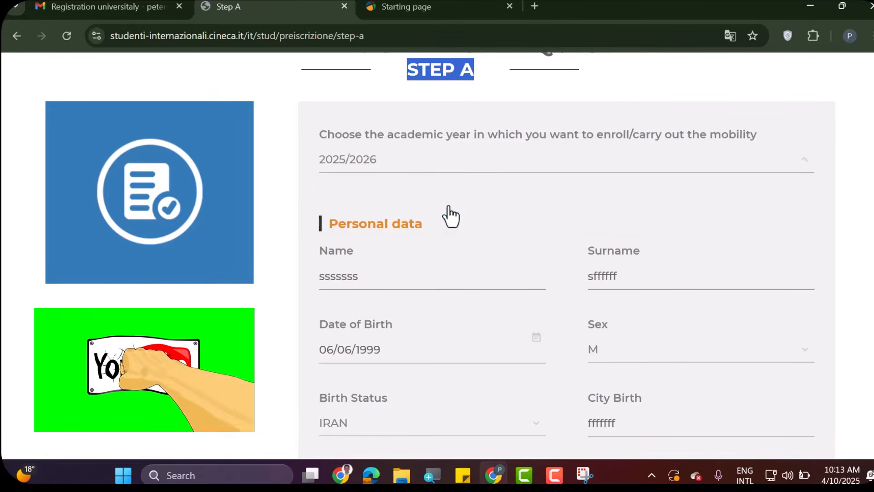
# - Try to enter the house number in the Residence section of Step A
pyautogui.scroll(-5, 548, 223)
pyautogui.scroll(-2, 548, 222)
pyautogui.click(629, 202)
pyautogui.write('000000000')
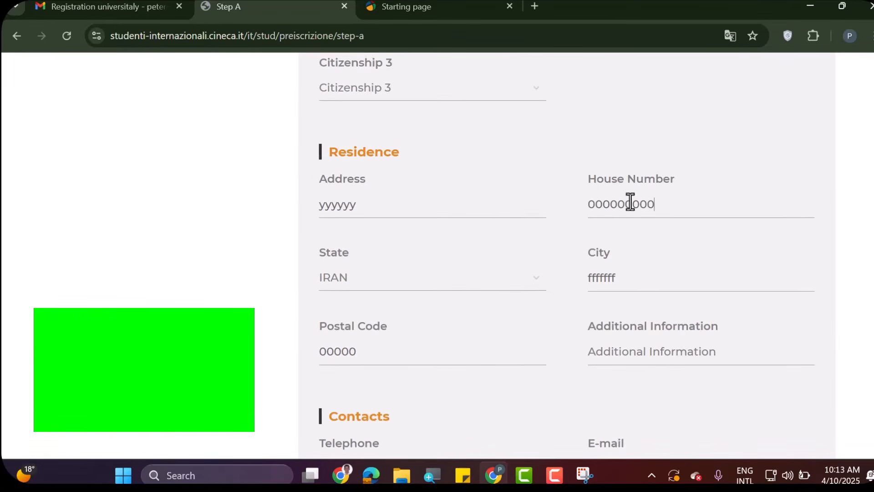
pyautogui.scroll(10, 627, 258)
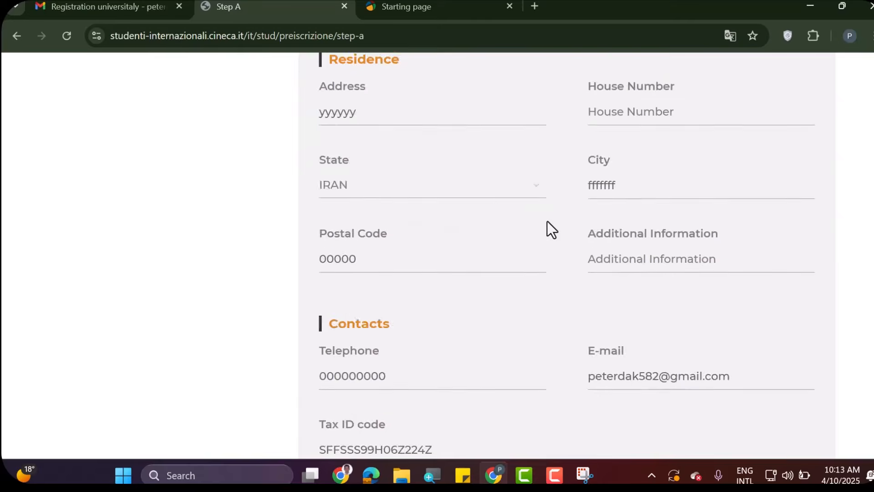
# - Submit Step A to proceed to Step B of the pre-registration request and dismiss the translation popup
pyautogui.scroll(-5, 586, 237)
pyautogui.click(749, 255)
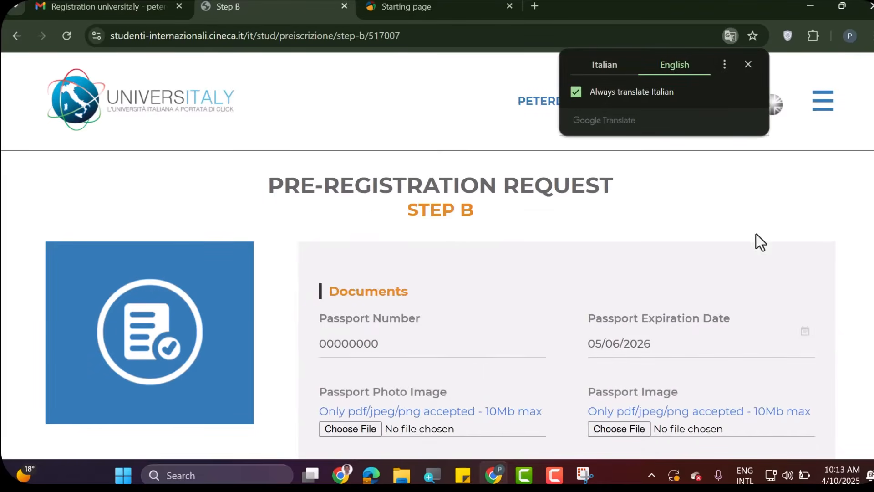
pyautogui.click(699, 206)
# - Attach the file "passport size photo" from the youtube folder as the Passport Photo Image in the Documents section
pyautogui.scroll(-3, 692, 210)
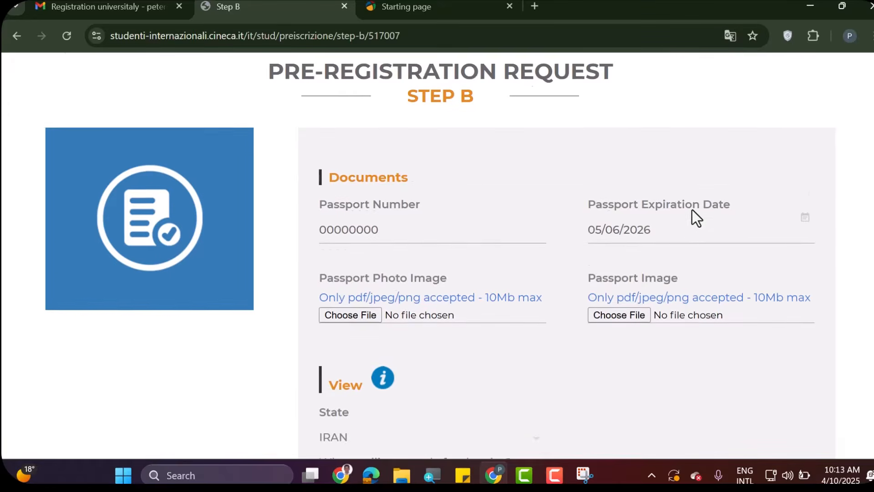
pyautogui.scroll(2, 687, 209)
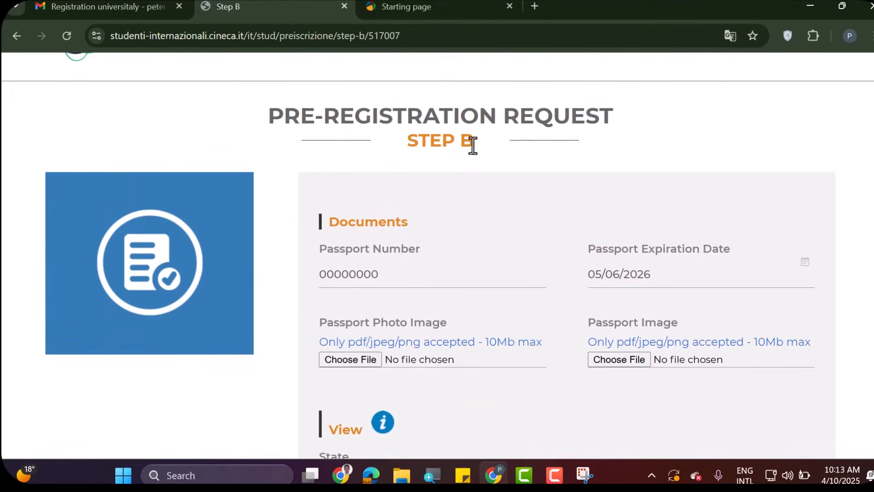
pyautogui.scroll(-3, 572, 202)
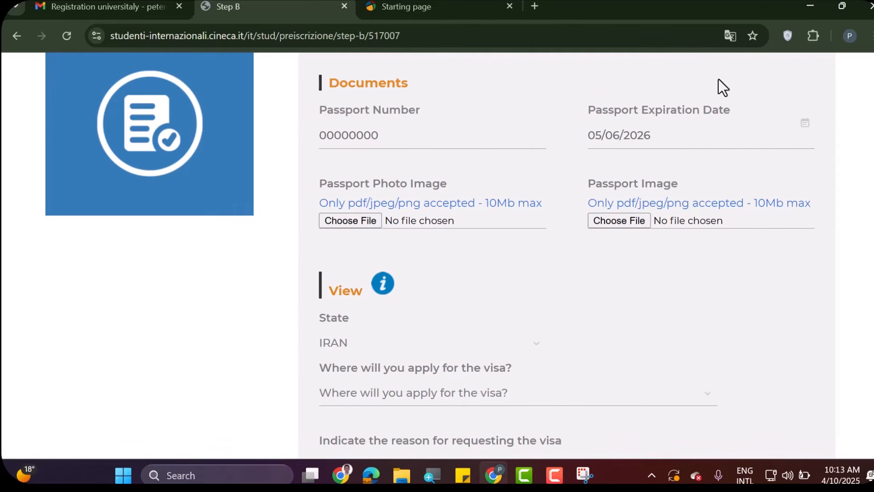
pyautogui.click(369, 223)
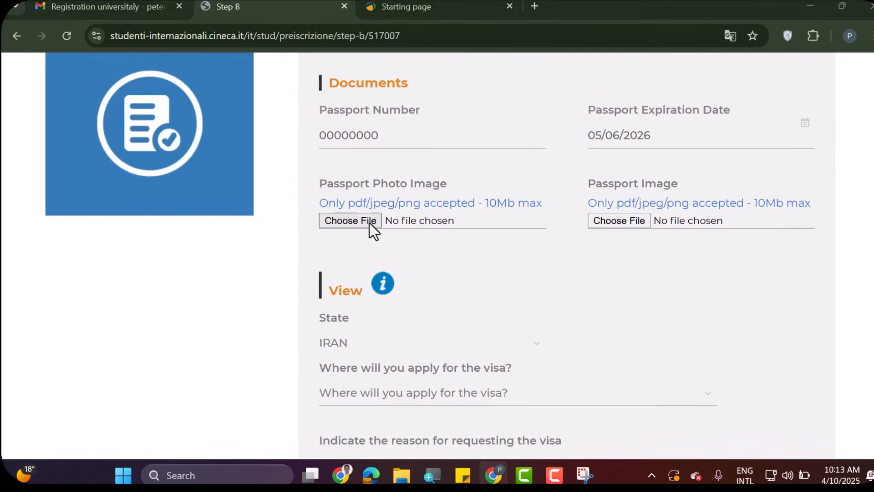
pyautogui.scroll(-5, 270, 204)
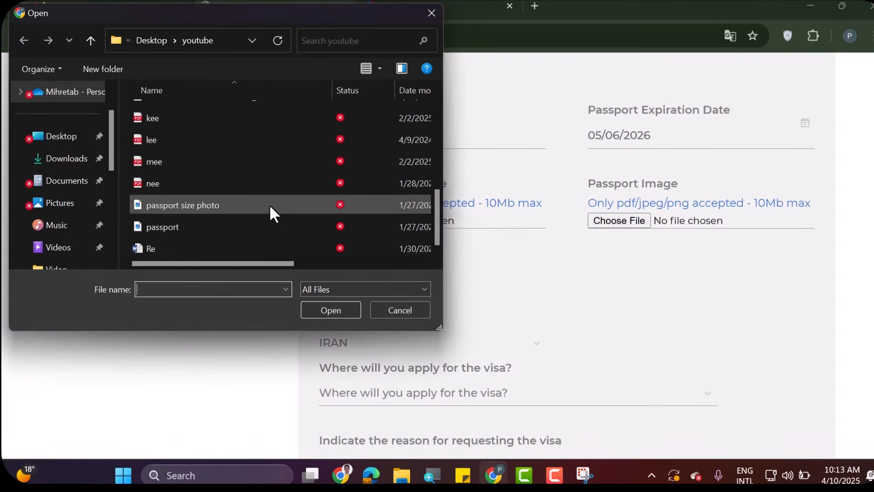
pyautogui.click(269, 204)
pyautogui.doubleClick(269, 204)
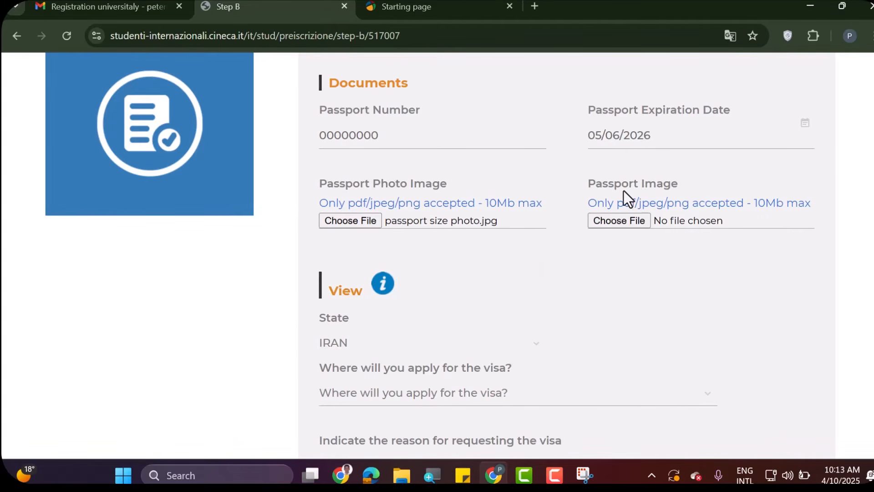
# - Attach the file "bee" from the youtube folder as the Passport Image
pyautogui.click(627, 224)
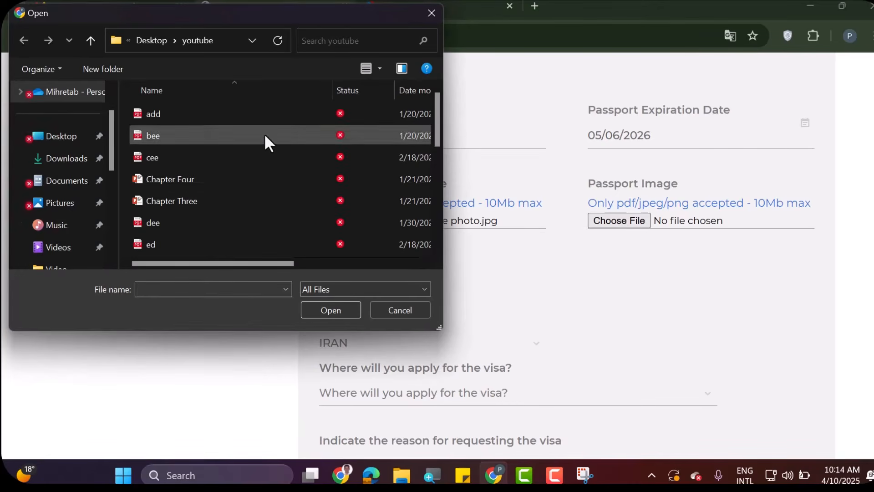
pyautogui.doubleClick(266, 139)
pyautogui.scroll(-2, 695, 283)
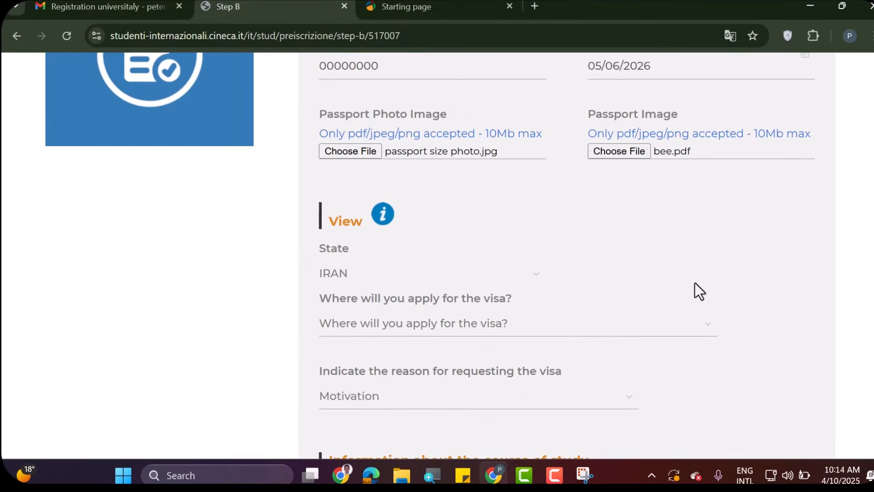
# - Set the place of visa application to EMBASSY TEHRAN and the visa reason to "I want to enroll in a course of study"
pyautogui.scroll(3, 695, 284)
pyautogui.scroll(-7, 695, 284)
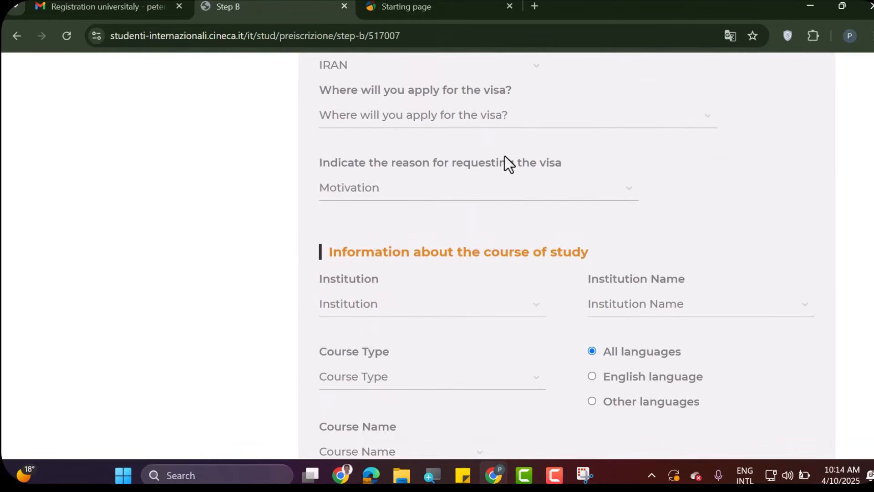
pyautogui.click(711, 121)
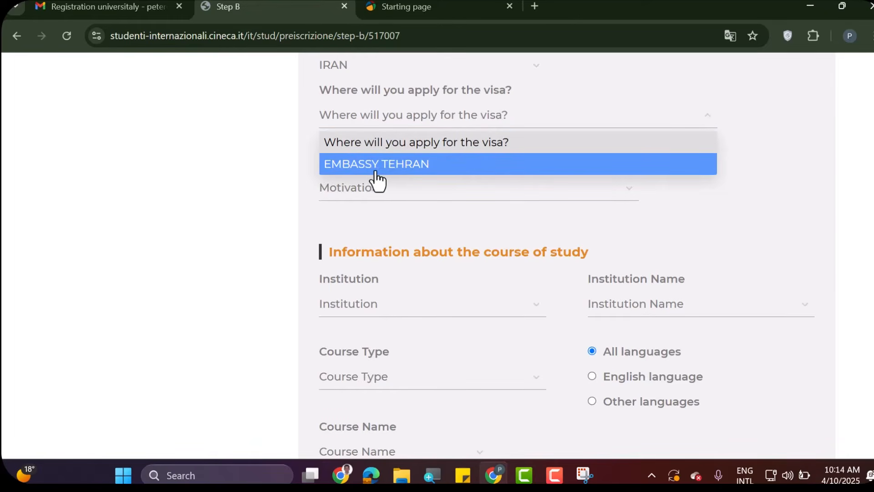
pyautogui.click(566, 172)
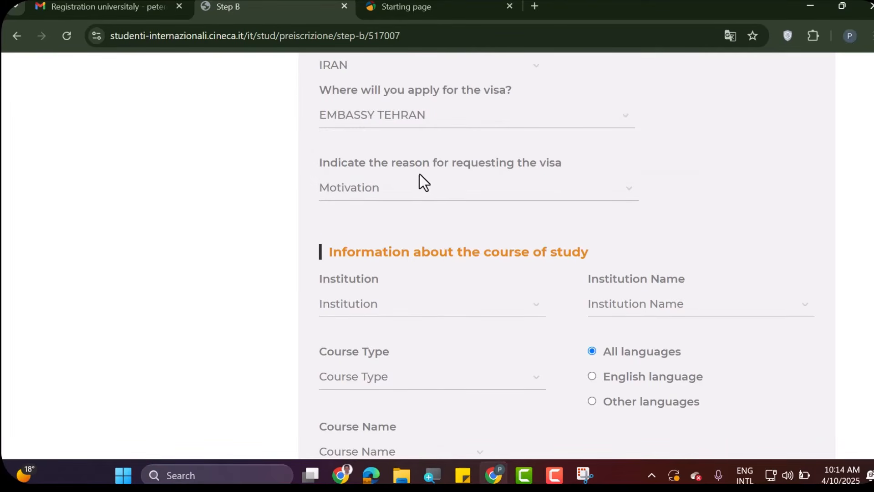
pyautogui.click(596, 197)
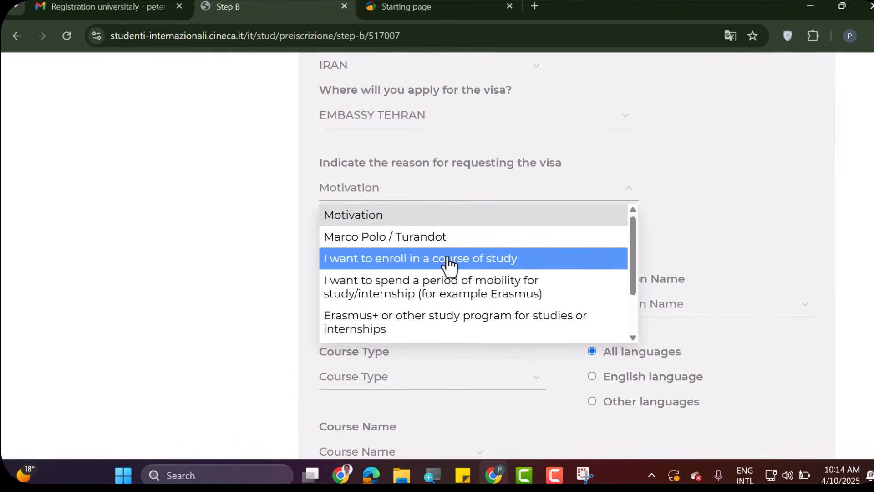
pyautogui.click(490, 265)
# - Set the institution to University in the course of study information
pyautogui.scroll(-3, 572, 248)
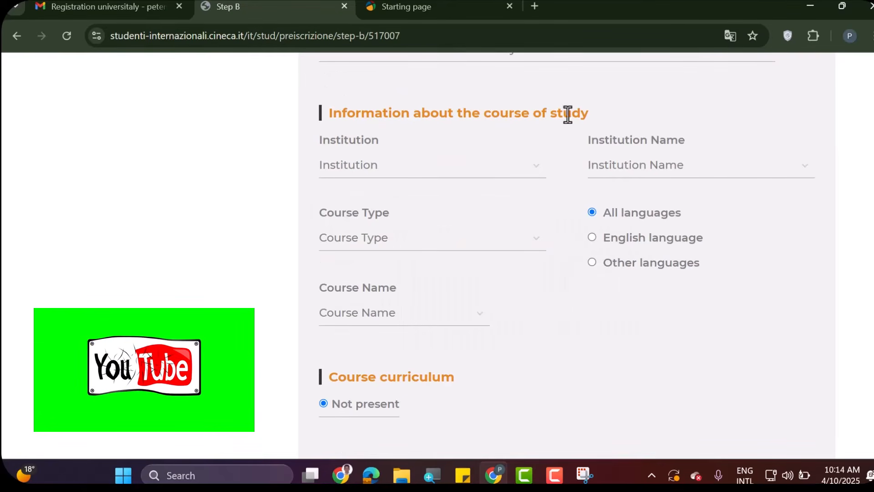
pyautogui.click(542, 166)
pyautogui.scroll(-5, 474, 246)
pyautogui.scroll(6, 475, 242)
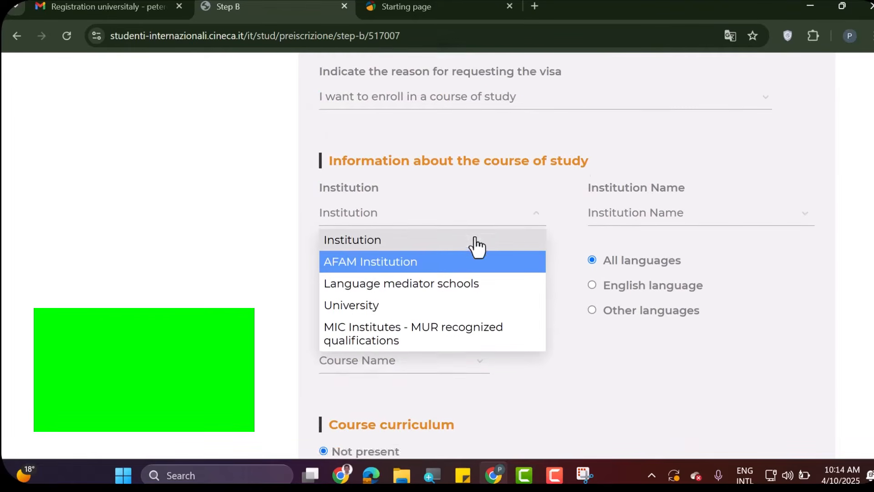
pyautogui.scroll(1, 475, 242)
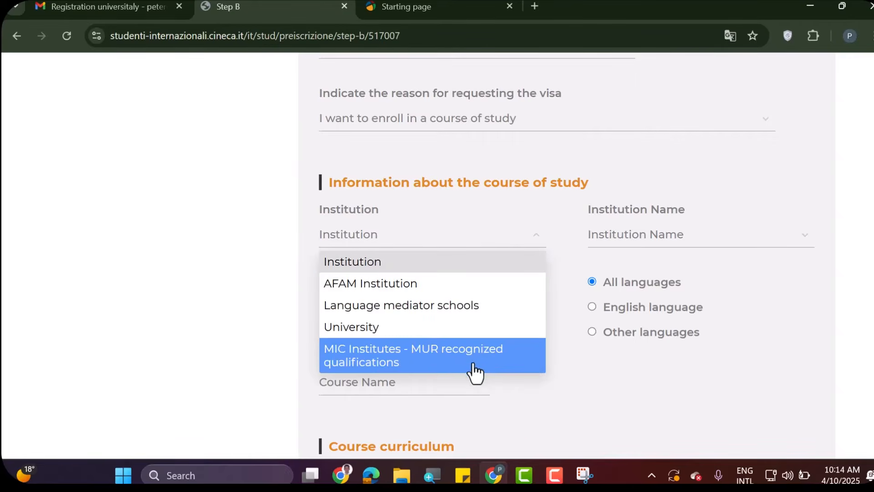
pyautogui.click(428, 340)
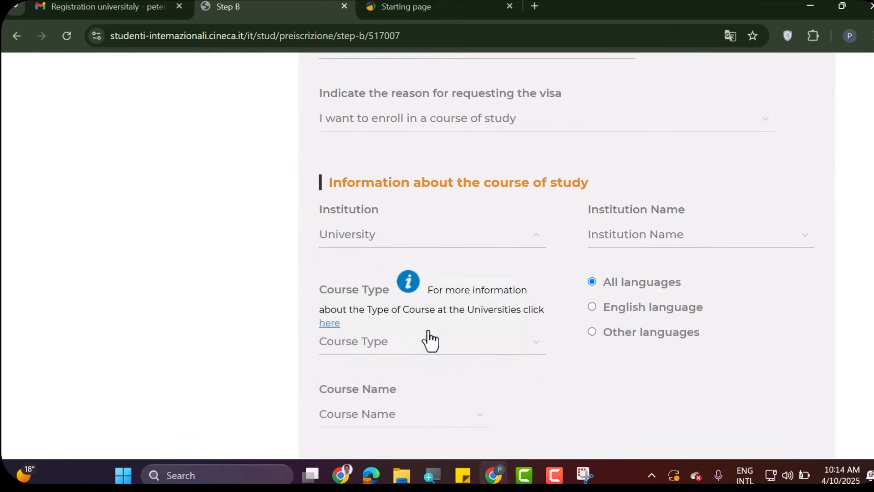
# - Set the institution name to University of PARMA in the course of study information
pyautogui.click(700, 244)
pyautogui.scroll(-10, 700, 349)
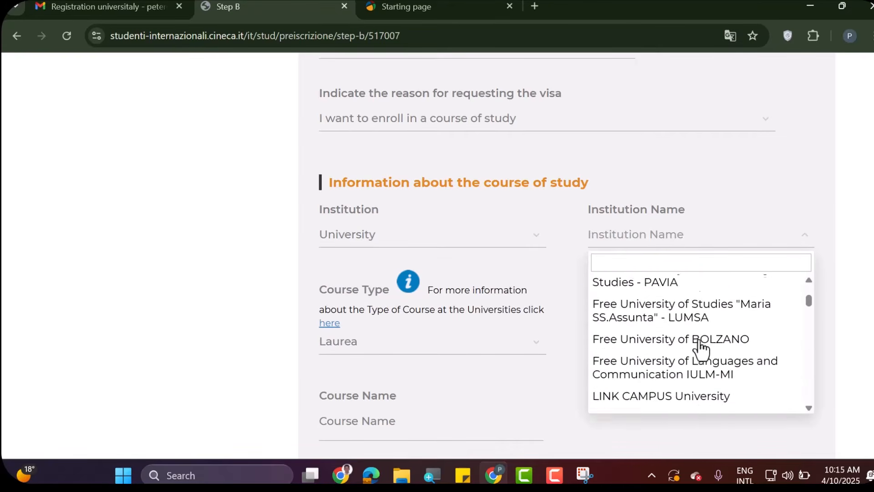
pyautogui.scroll(3, 700, 348)
pyautogui.scroll(-10, 700, 349)
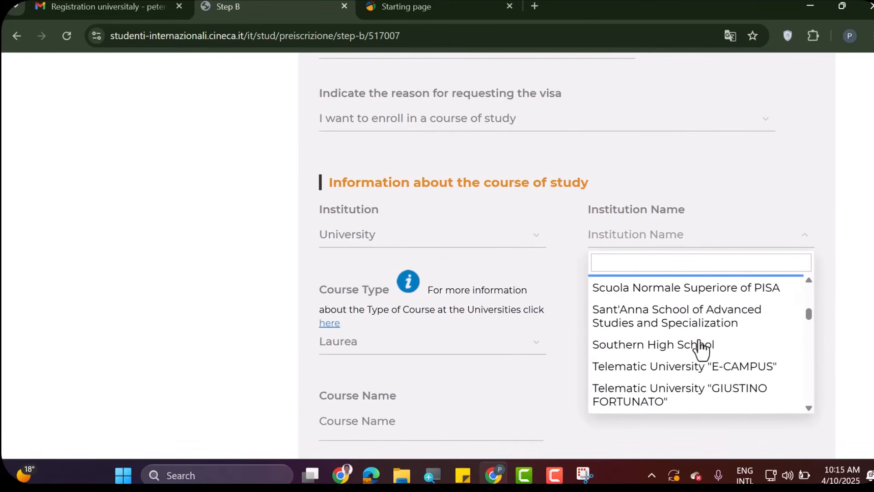
pyautogui.scroll(15, 700, 348)
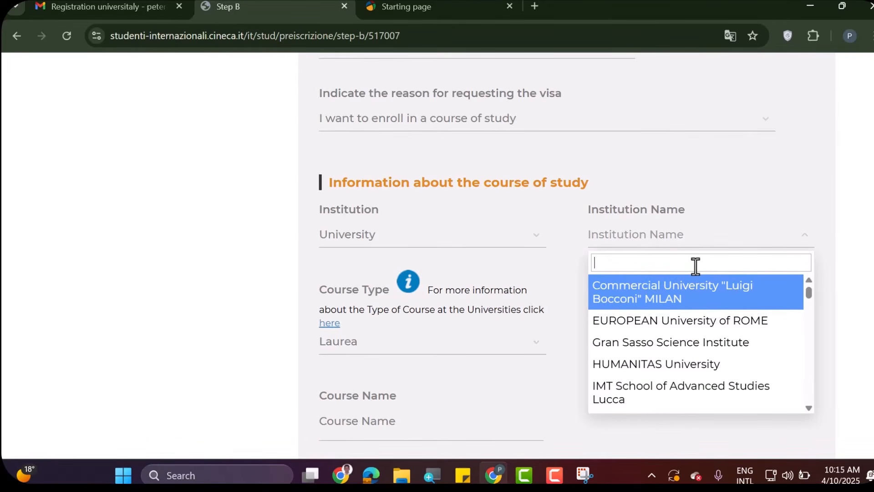
pyautogui.write('pa')
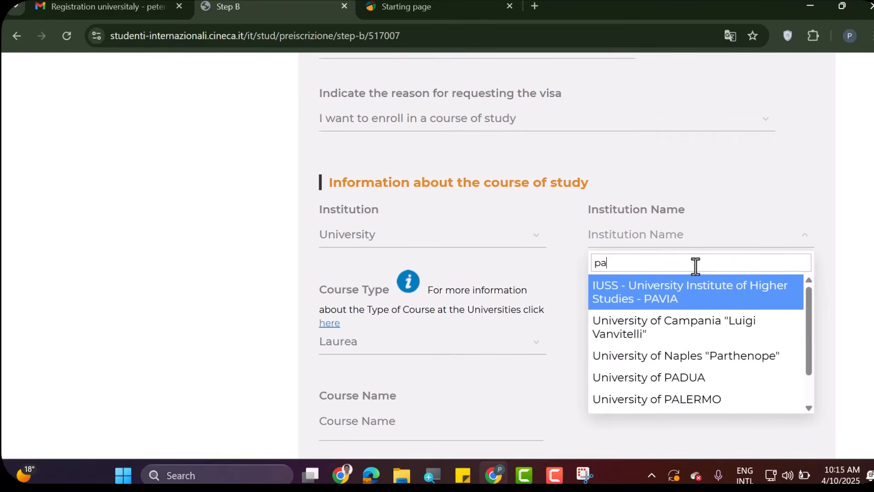
pyautogui.write('rm')
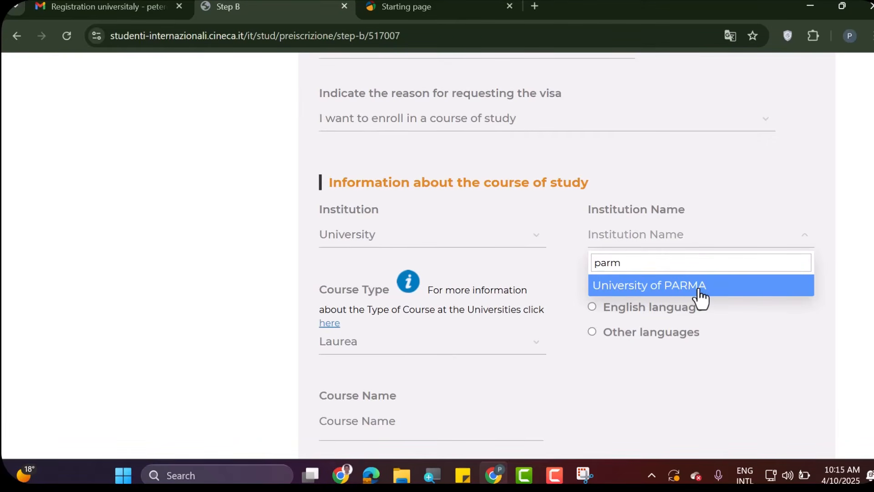
pyautogui.click(700, 296)
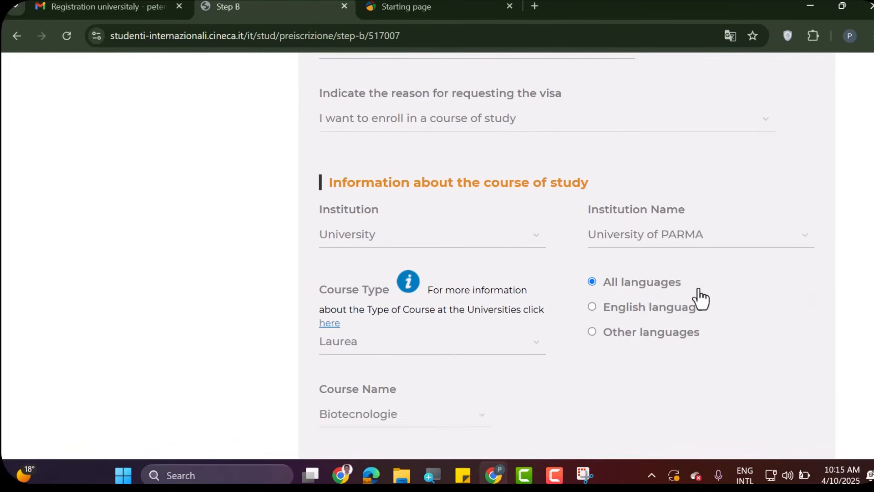
# - Set the course type to Master's Degree and restrict the courses to English language
pyautogui.scroll(-2, 663, 286)
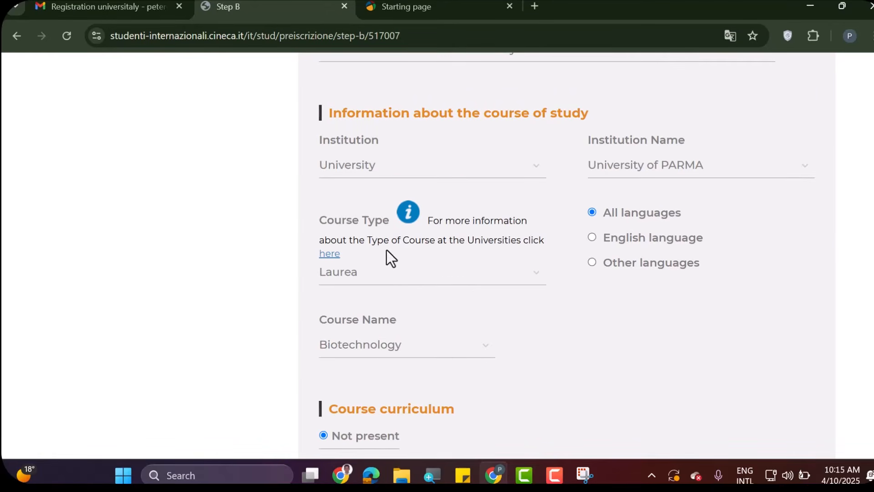
pyautogui.click(534, 282)
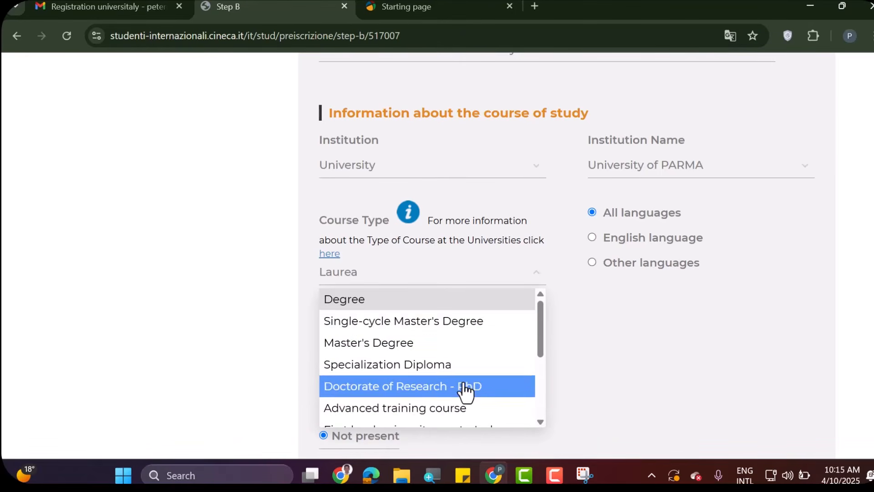
pyautogui.scroll(-1, 462, 373)
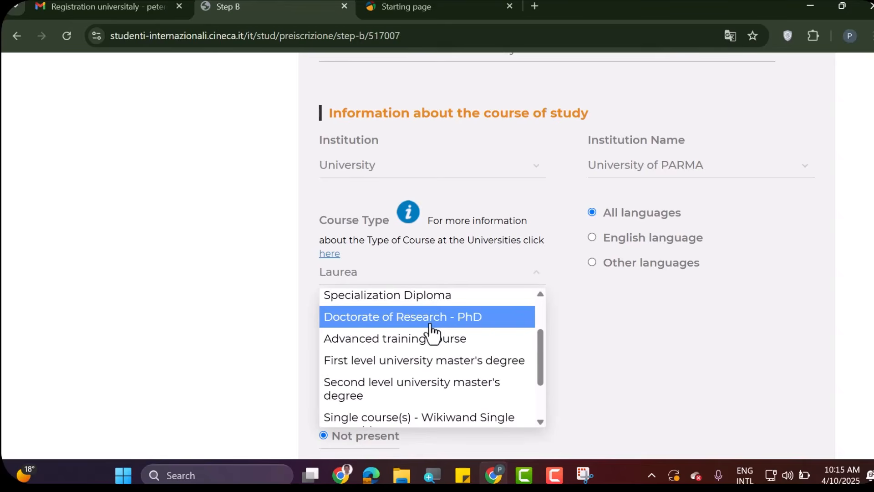
pyautogui.scroll(-1, 501, 348)
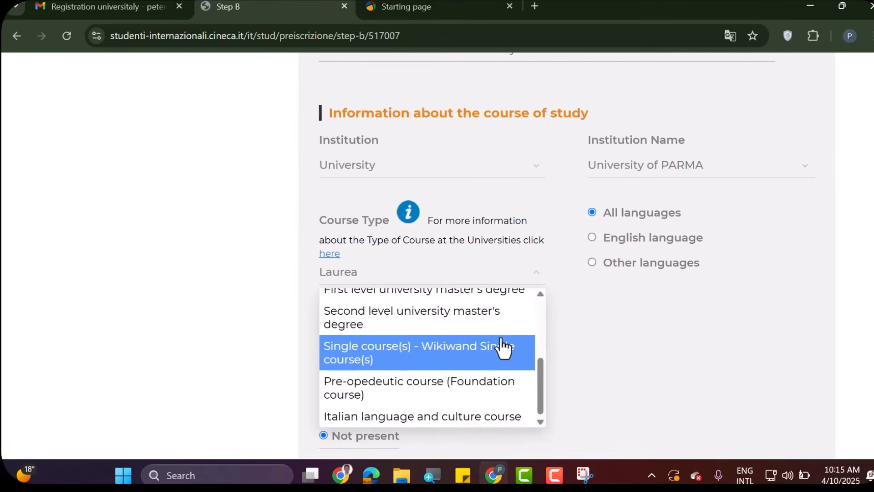
pyautogui.scroll(2, 450, 373)
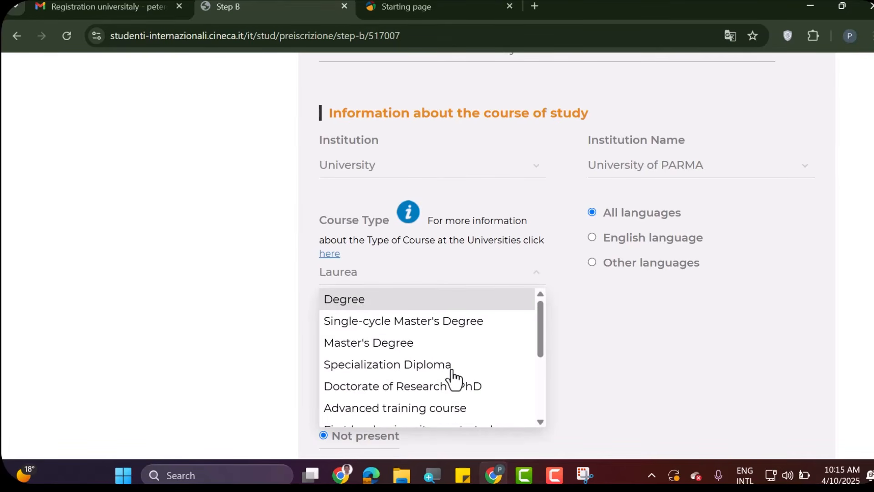
pyautogui.click(394, 344)
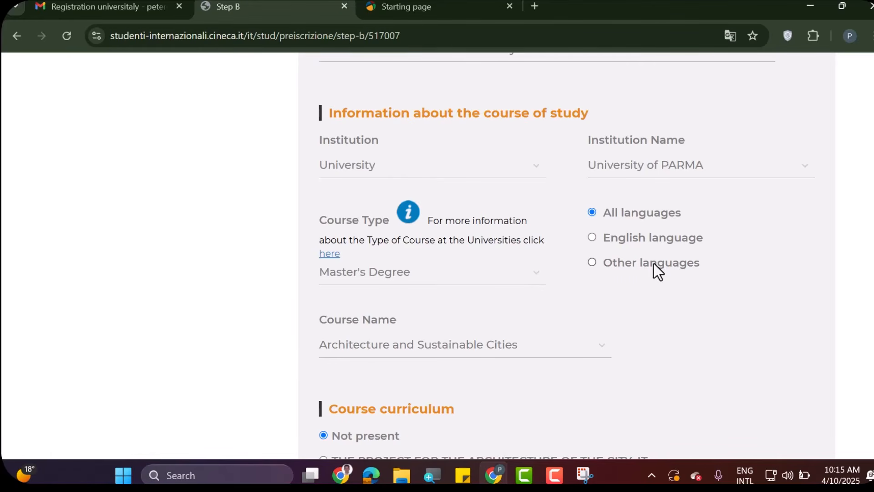
pyautogui.click(645, 242)
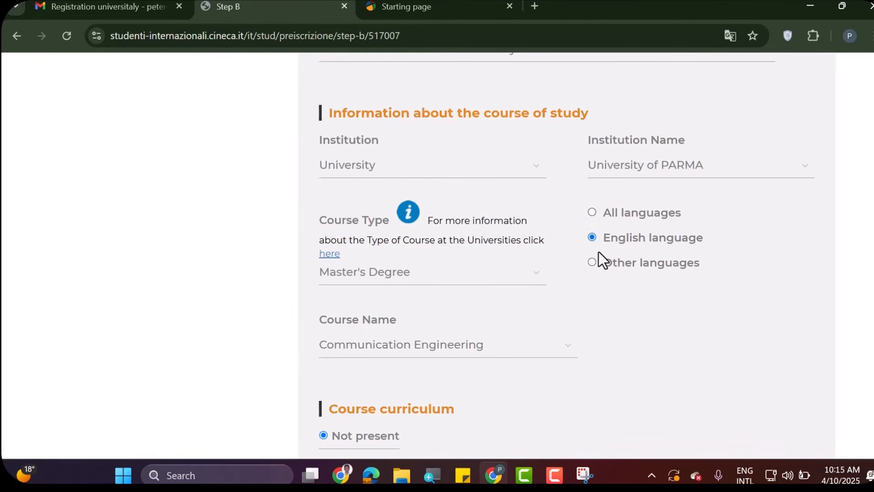
# - Set the course name to Environmental Engineering for Risk Mitigation
pyautogui.scroll(-1, 706, 260)
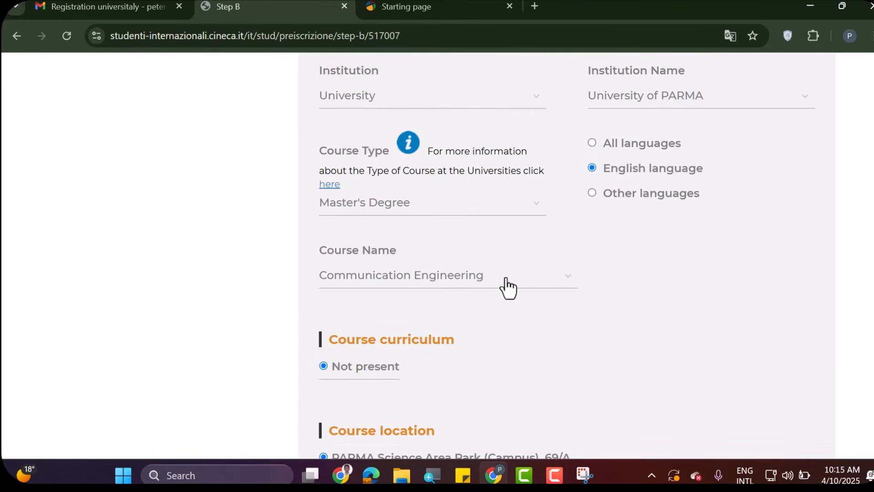
pyautogui.scroll(-1, 504, 287)
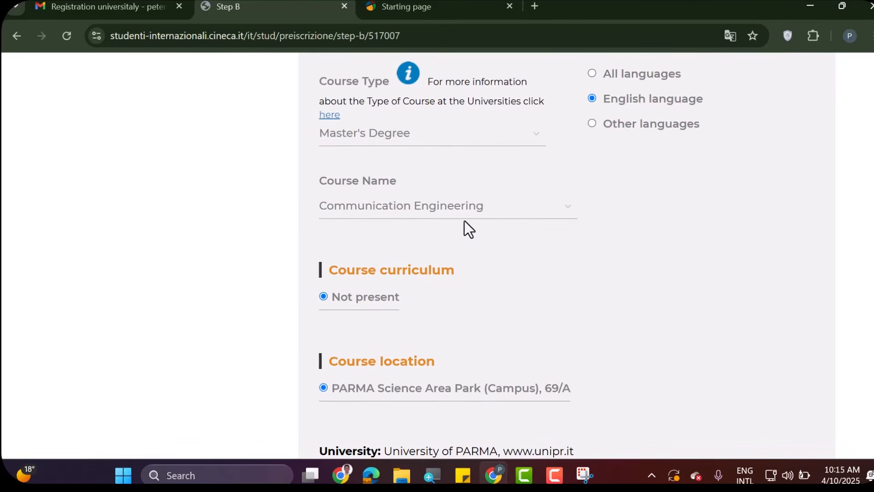
pyautogui.click(576, 215)
pyautogui.scroll(-3, 507, 301)
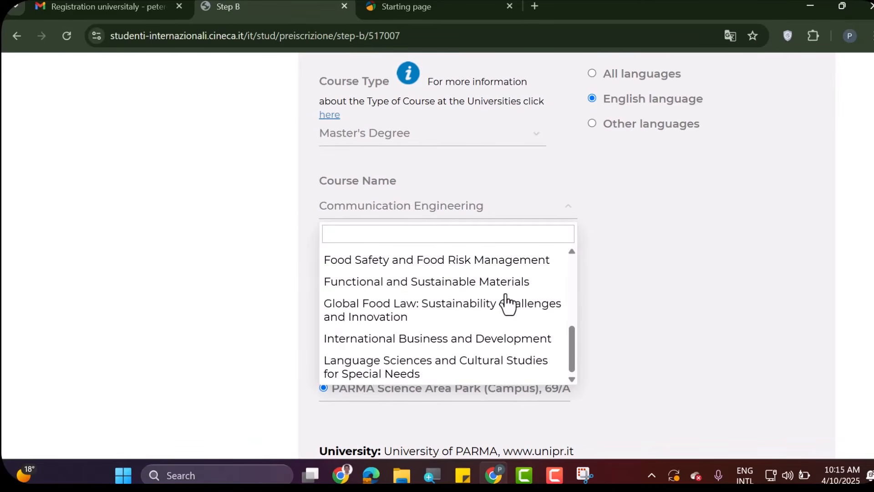
pyautogui.scroll(3, 507, 301)
pyautogui.scroll(-6, 508, 304)
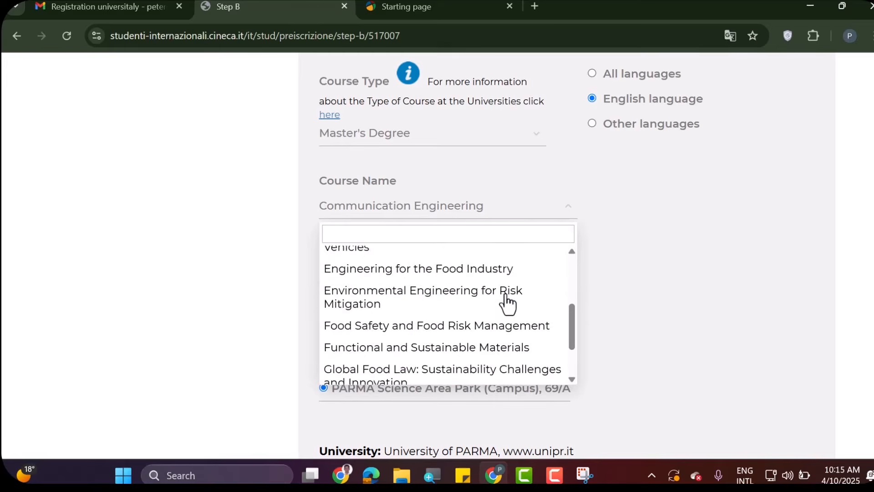
pyautogui.scroll(3, 506, 303)
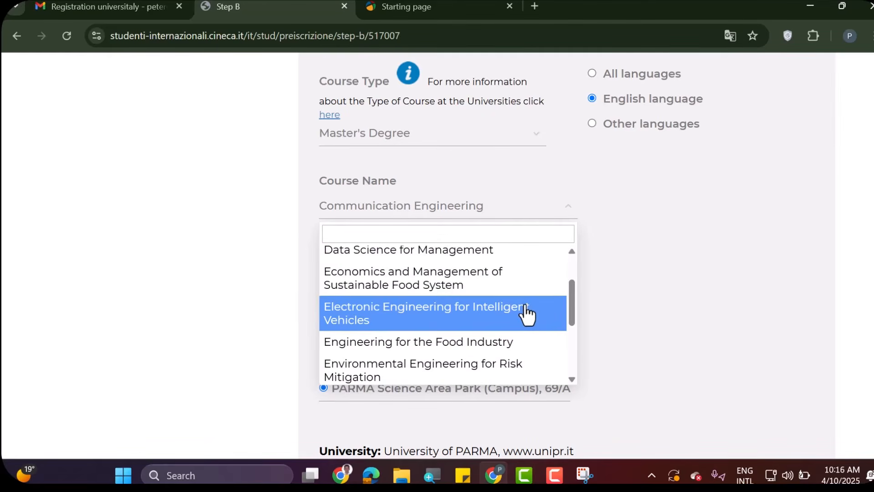
pyautogui.scroll(-3, 527, 315)
pyautogui.scroll(2, 469, 283)
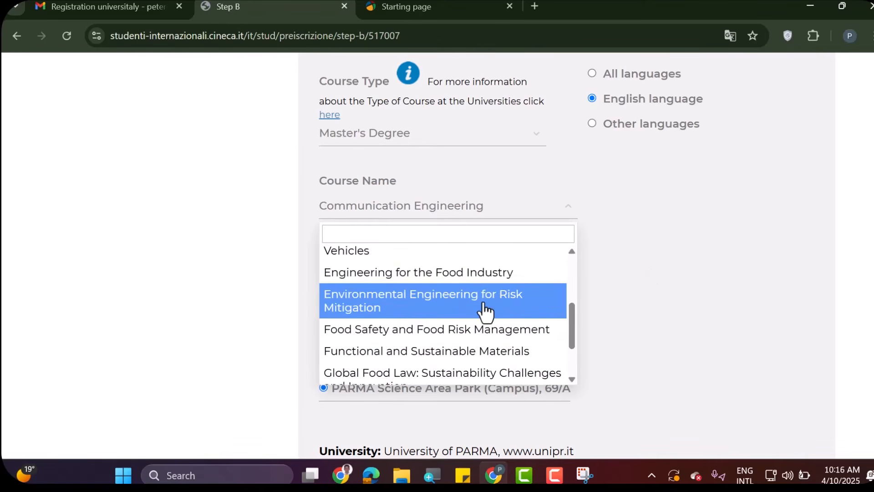
pyautogui.click(482, 303)
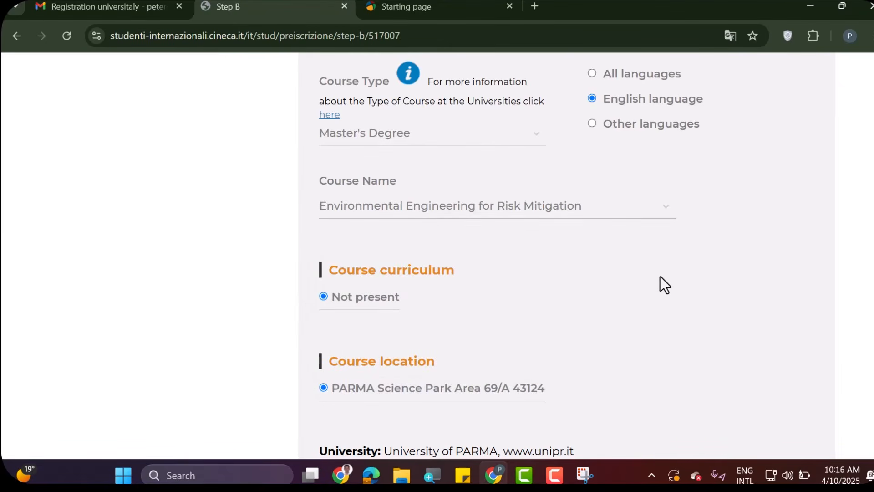
# - Review the chosen course's details and proceed to Step C of the pre-registration request
pyautogui.scroll(-4, 660, 277)
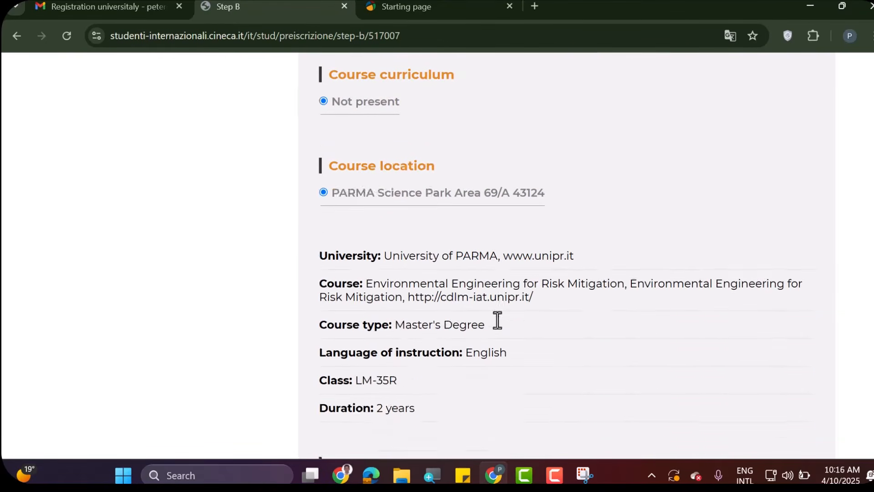
pyautogui.scroll(-2, 498, 320)
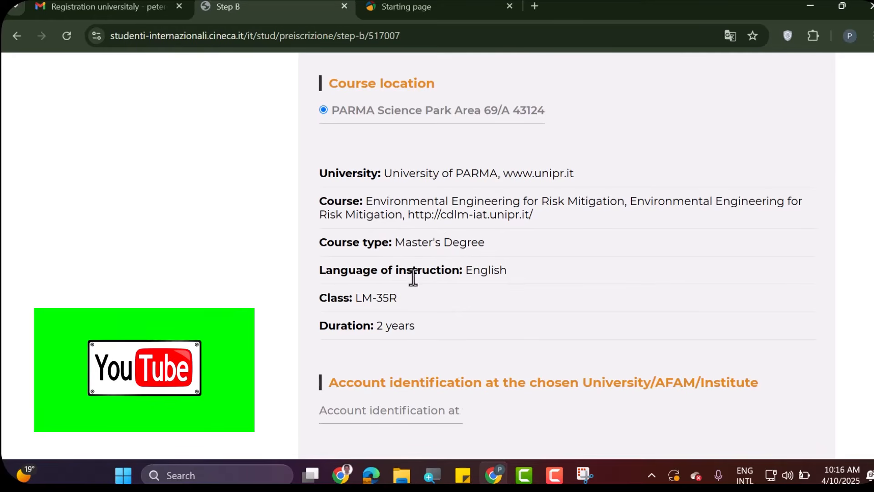
pyautogui.scroll(-2, 524, 278)
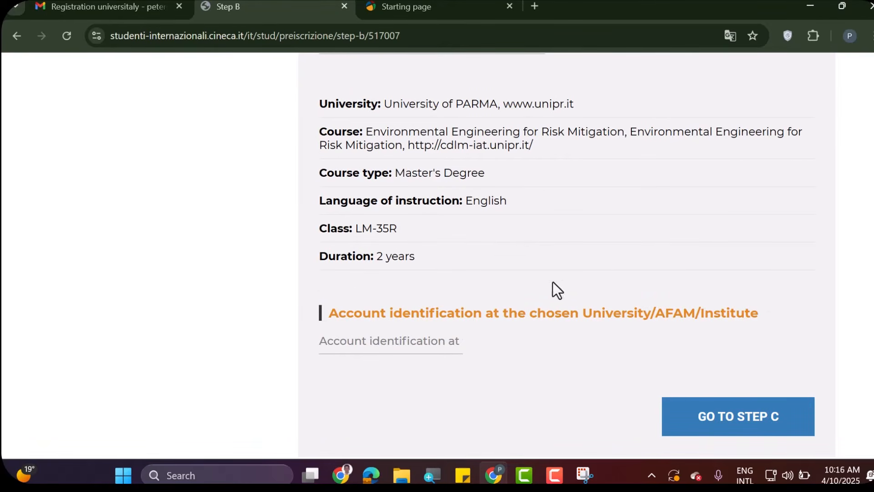
pyautogui.scroll(20, 593, 256)
pyautogui.scroll(-12, 594, 256)
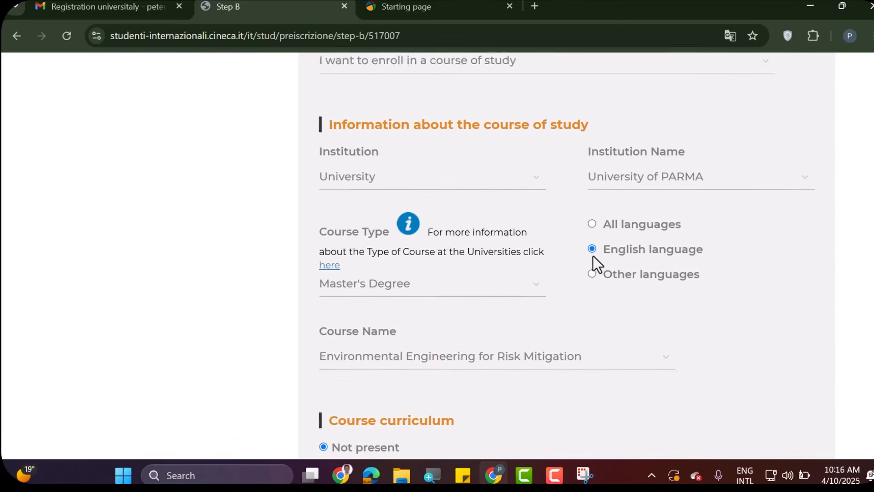
pyautogui.scroll(-10, 594, 256)
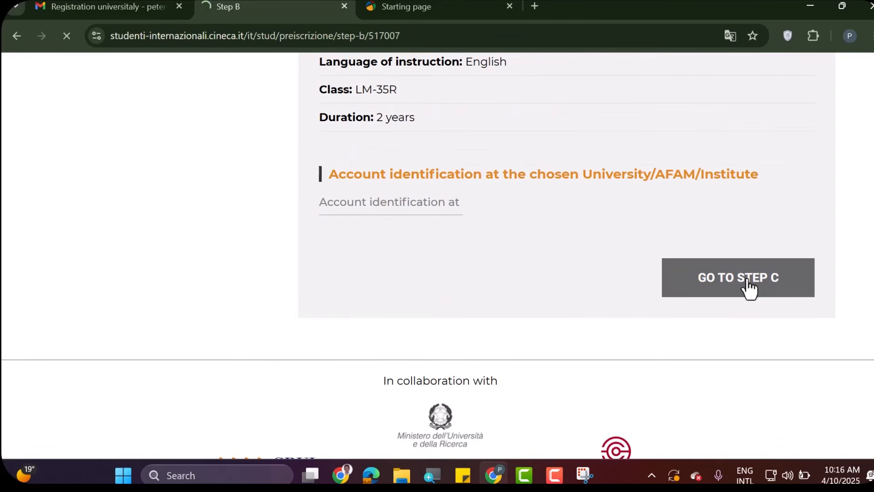
# - Set the document type for the educational qualification upload to Certificate of English language proficiency
pyautogui.scroll(-1, 501, 207)
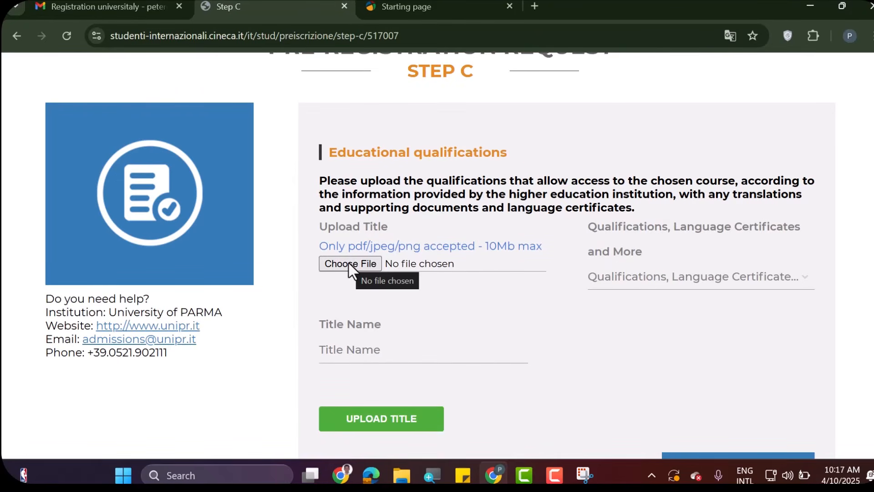
pyautogui.scroll(-2, 416, 297)
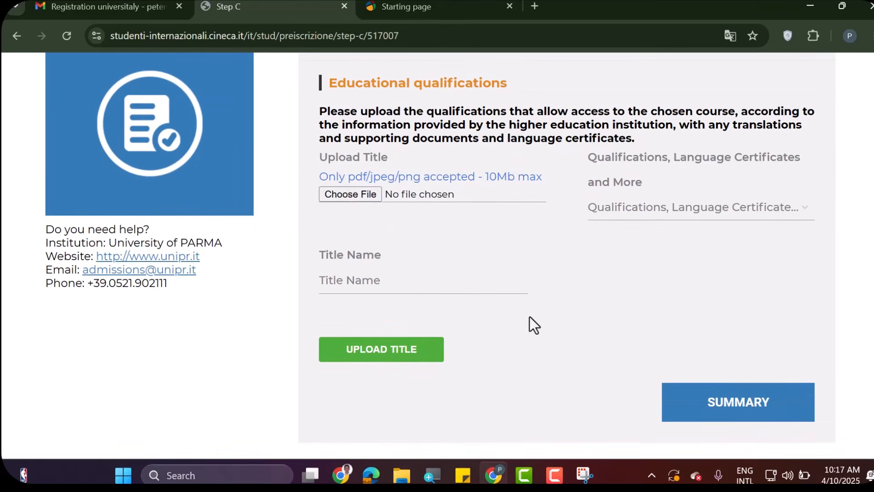
pyautogui.scroll(2, 530, 316)
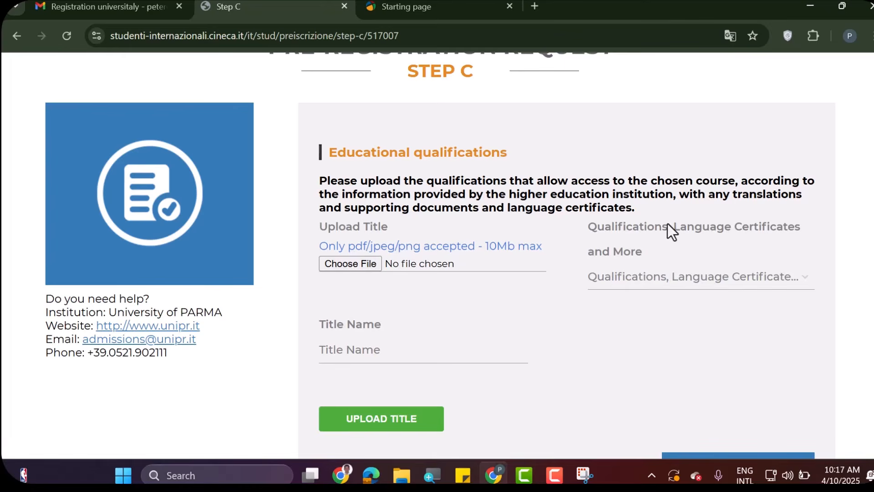
pyautogui.click(661, 286)
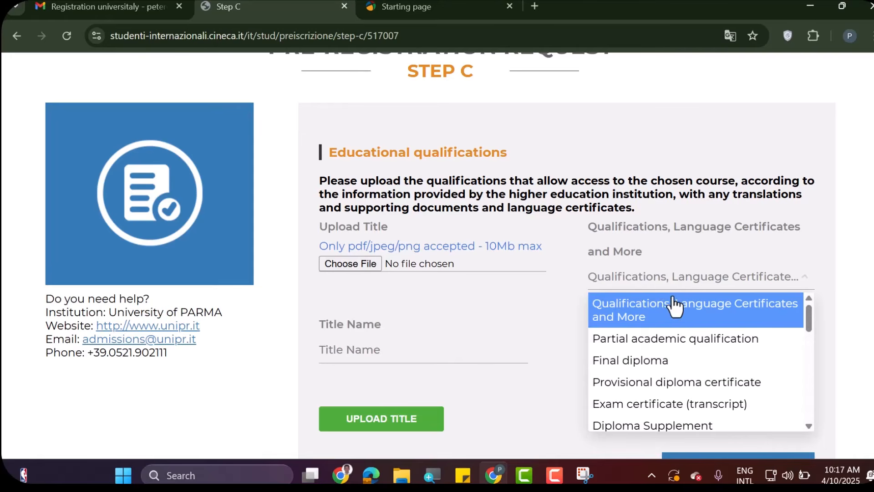
pyautogui.scroll(-2, 674, 305)
pyautogui.scroll(-2, 673, 308)
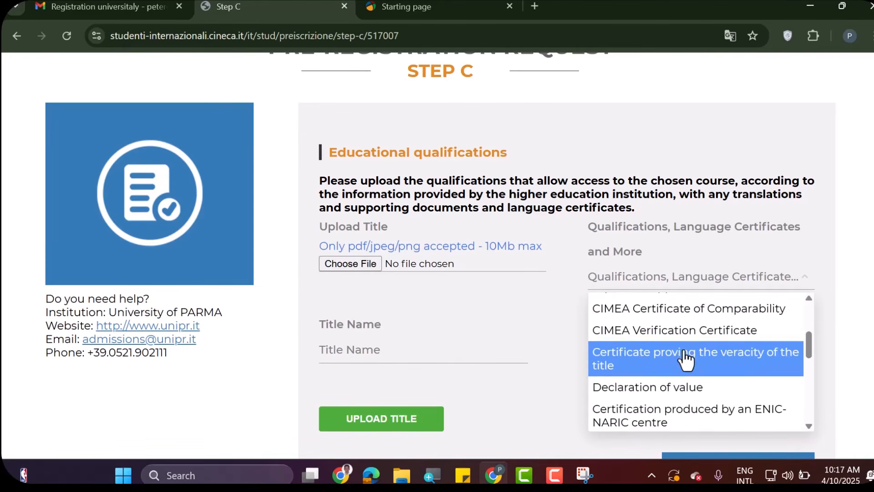
pyautogui.scroll(-3, 691, 393)
pyautogui.scroll(-3, 692, 393)
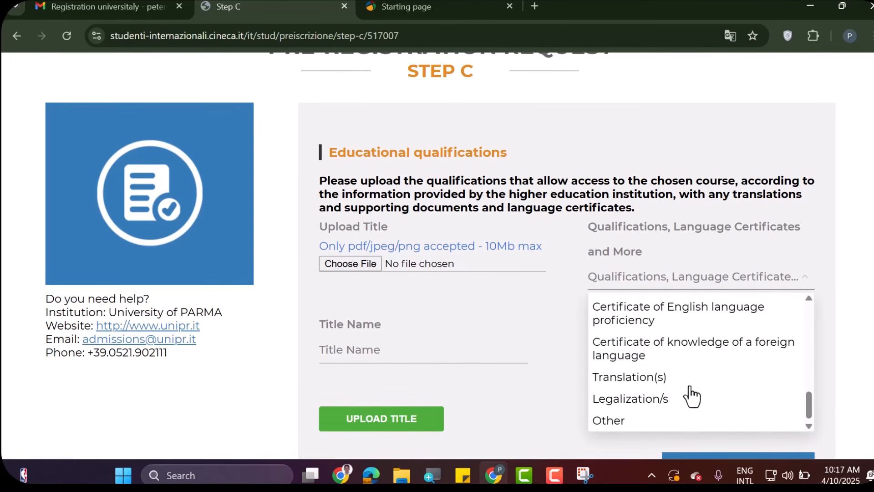
pyautogui.scroll(2, 692, 395)
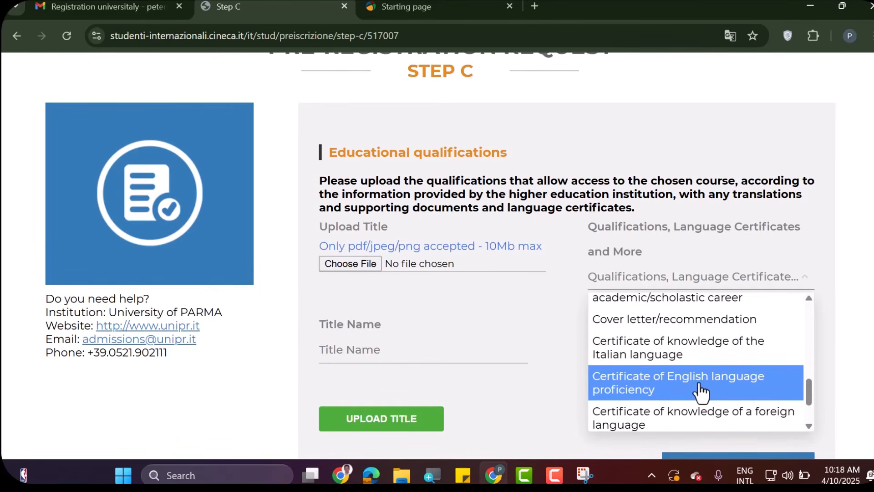
pyautogui.click(702, 391)
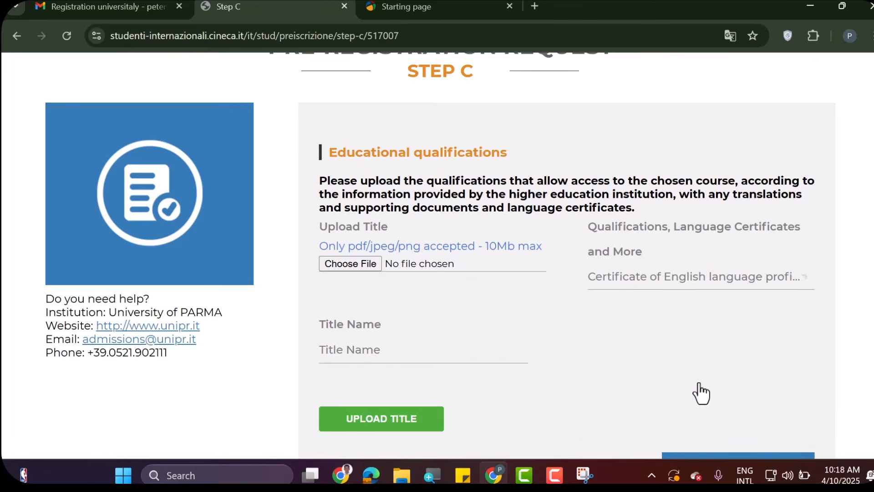
# - Attach bee.pdf as the file for the English language proficiency certificate
pyautogui.click(355, 265)
pyautogui.doubleClick(217, 129)
pyautogui.scroll(-1, 498, 318)
# - Name the qualification English Language Certificate and upload it to the educational qualifications
pyautogui.click(391, 280)
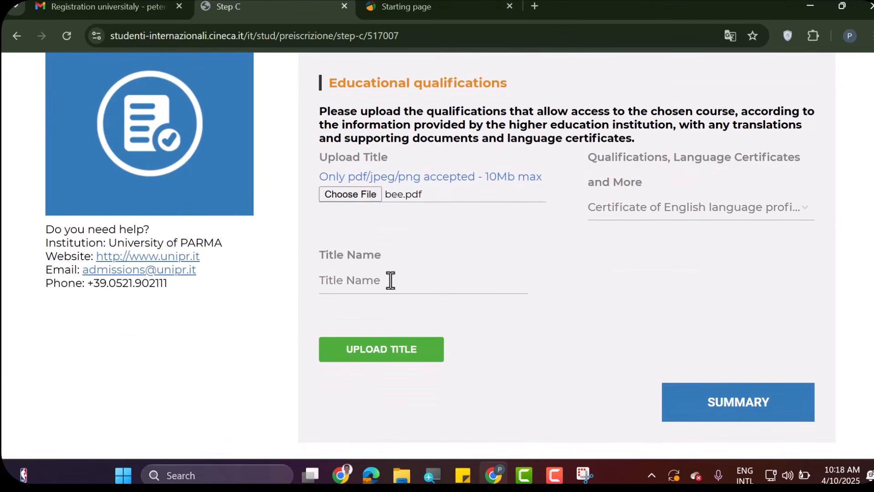
pyautogui.press('capslock')
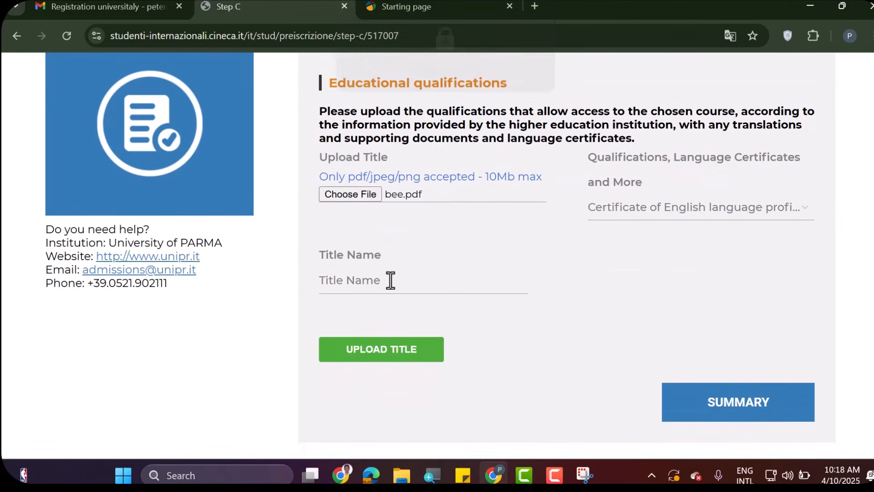
pyautogui.write('E')
pyautogui.press('capslock')
pyautogui.write('ng')
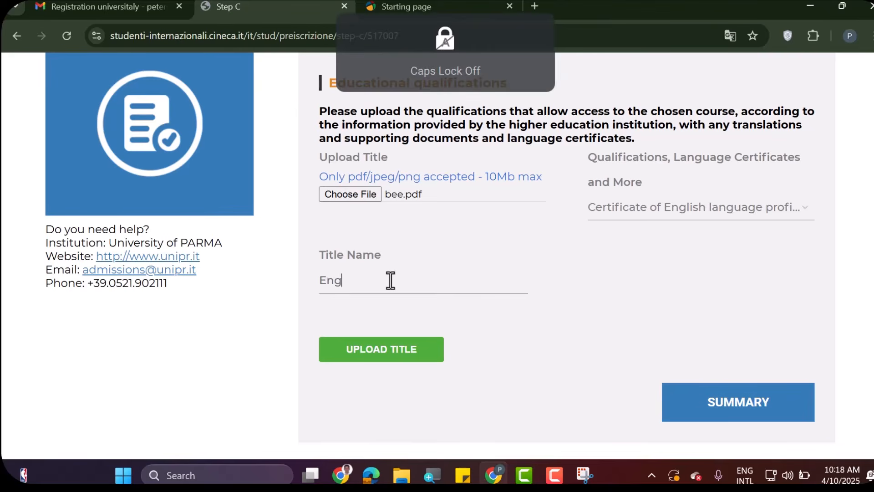
pyautogui.write('lish')
pyautogui.press('capslock')
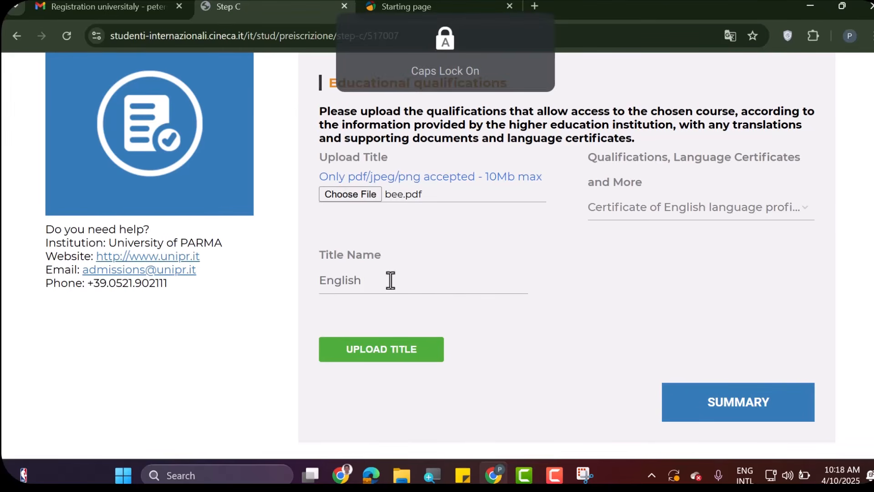
pyautogui.write('L')
pyautogui.press('capslock')
pyautogui.write('anguage')
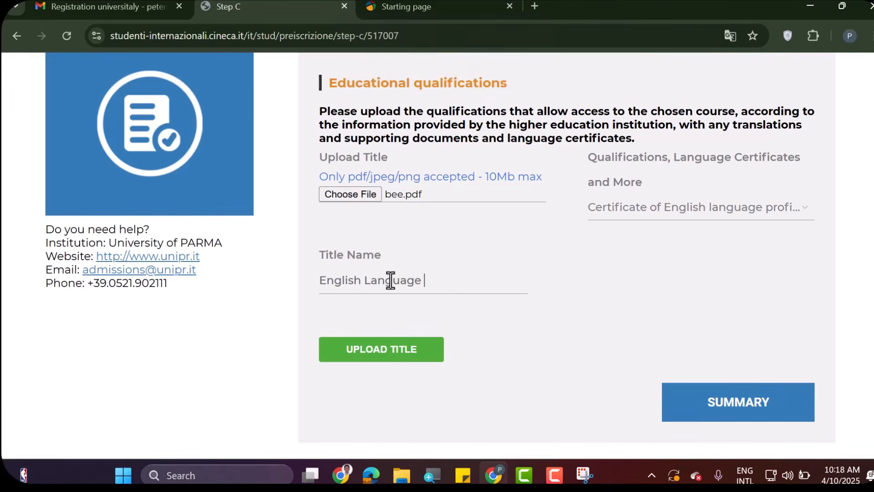
pyautogui.press('capslock')
pyautogui.write('C')
pyautogui.press('capslock')
pyautogui.write('er')
pyautogui.click(415, 350)
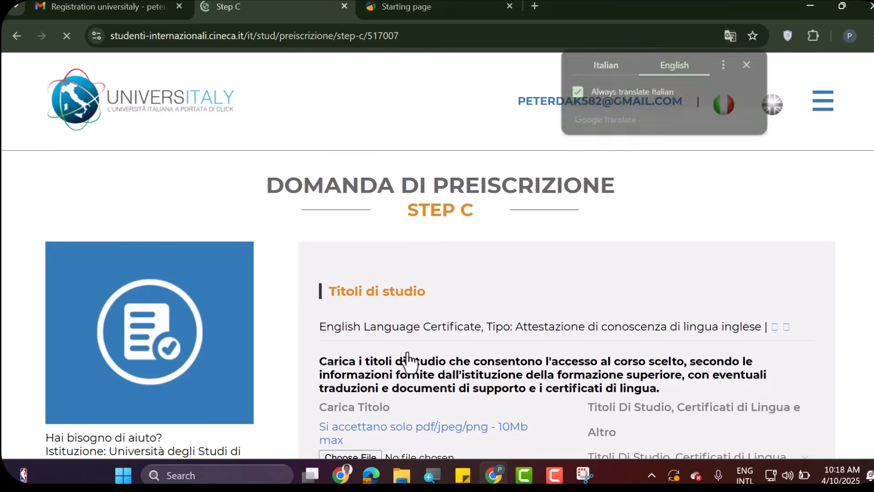
# - Set the document type of the next qualification to Final diploma and attach cee.pdf
pyautogui.scroll(-5, 555, 307)
pyautogui.scroll(1, 555, 307)
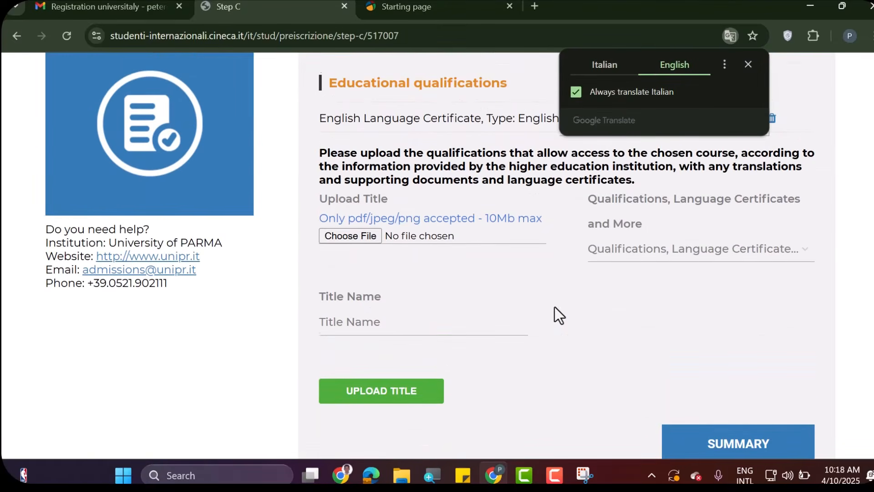
pyautogui.scroll(1, 515, 255)
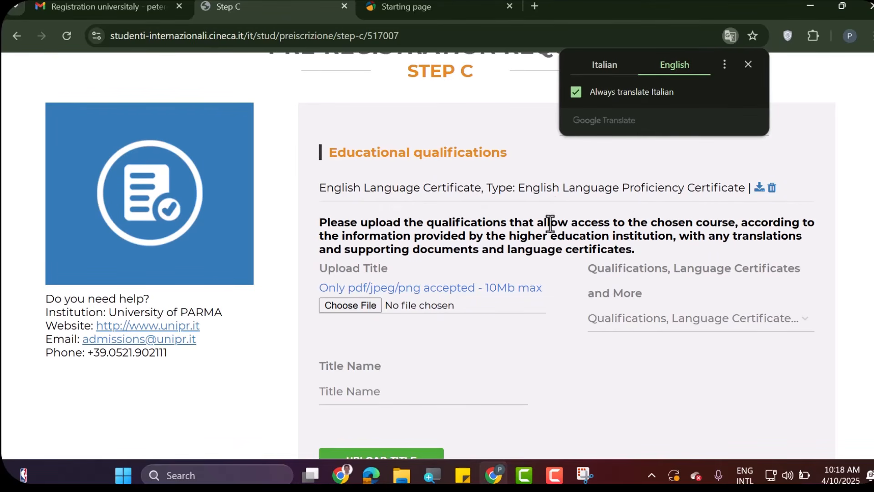
pyautogui.scroll(-1, 683, 328)
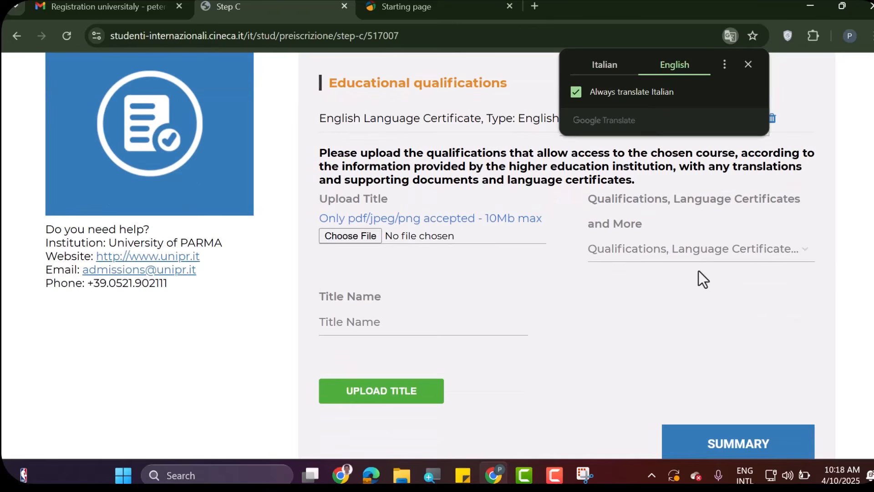
pyautogui.click(762, 253)
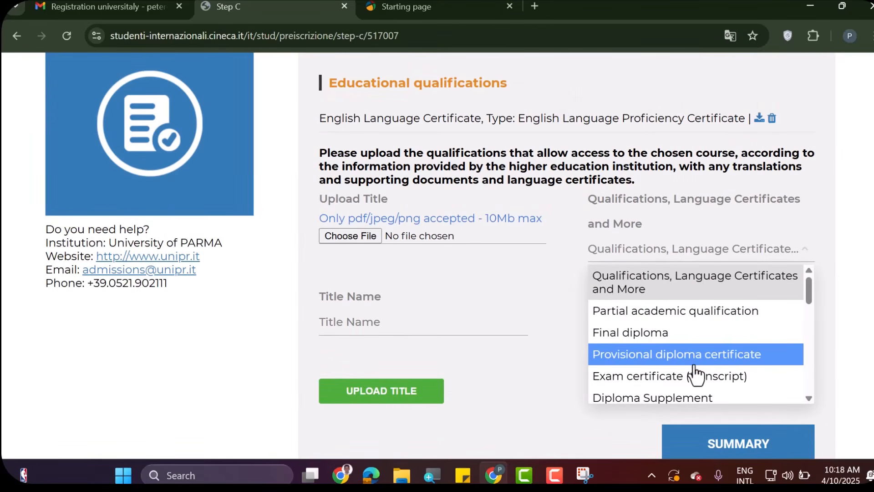
pyautogui.click(692, 334)
pyautogui.click(362, 239)
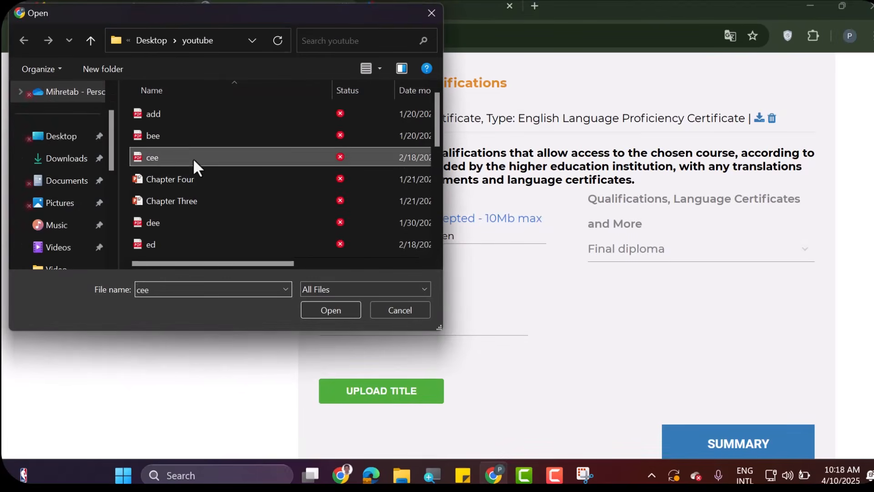
pyautogui.doubleClick(193, 157)
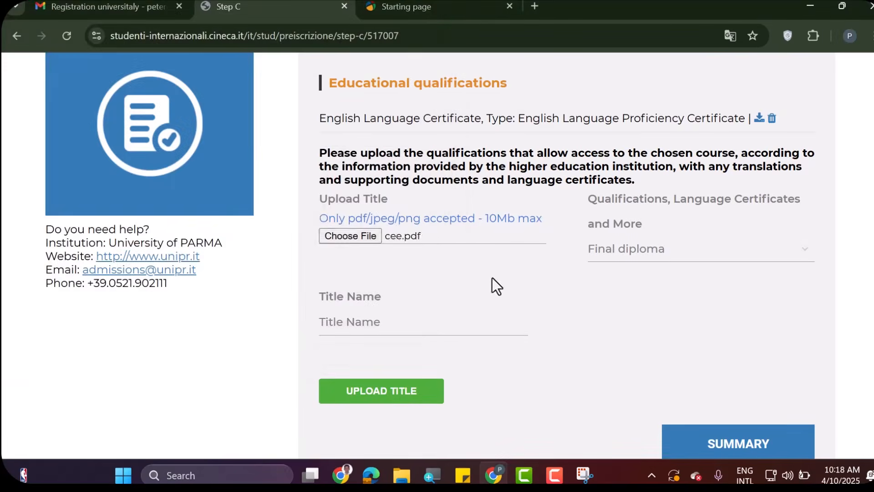
# - Name the final diploma document Diploma and upload it to the educational qualifications
pyautogui.click(404, 324)
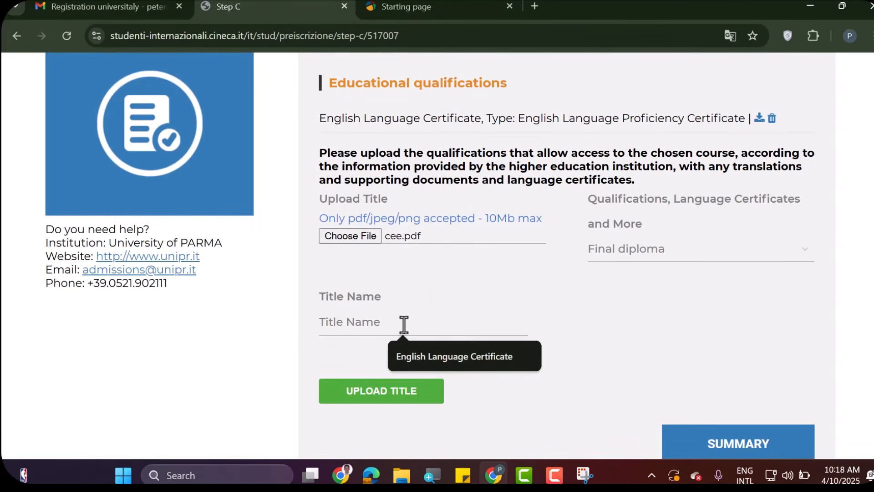
pyautogui.press('capslock')
pyautogui.write('D')
pyautogui.press('capslock')
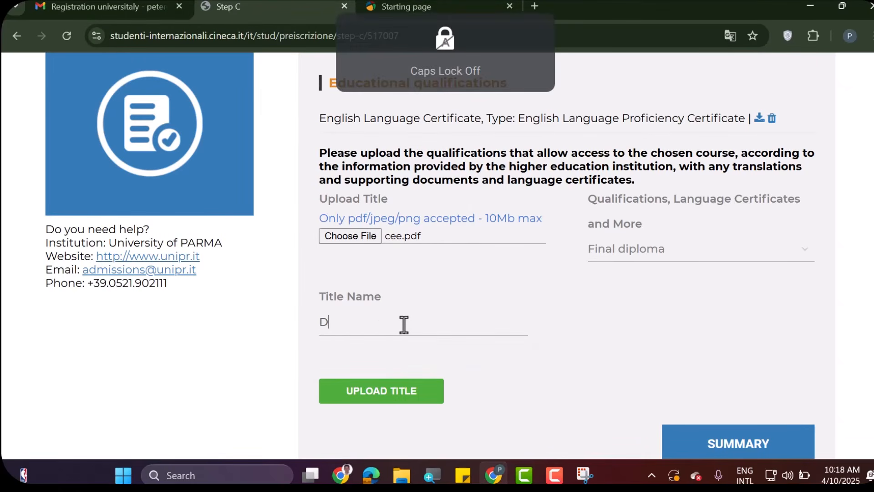
pyautogui.write('iploma')
pyautogui.scroll(-3, 404, 318)
pyautogui.click(403, 264)
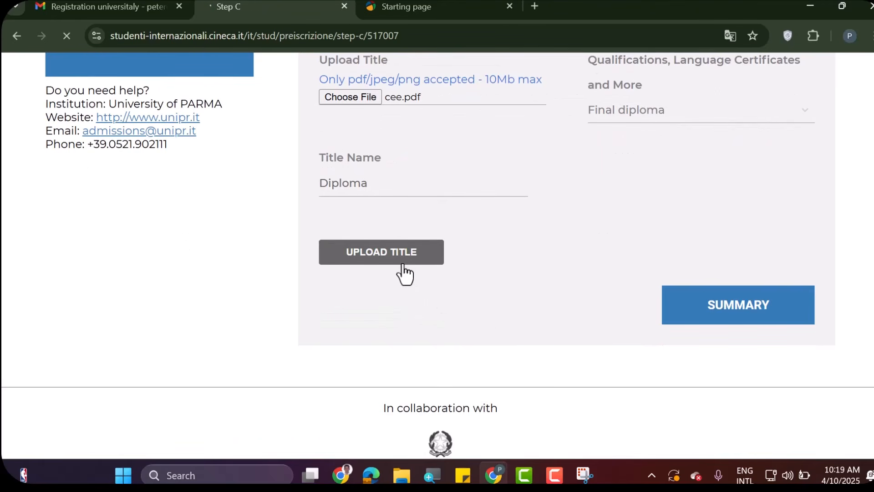
# - Examine the document types available for further qualification, language certificate and supporting document uploads without selecting one
pyautogui.scroll(-2, 533, 236)
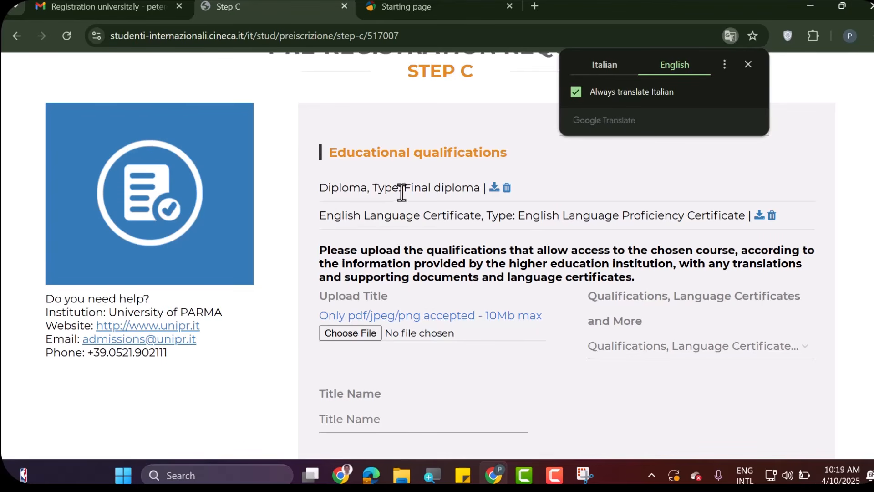
pyautogui.scroll(-1, 701, 296)
pyautogui.click(802, 279)
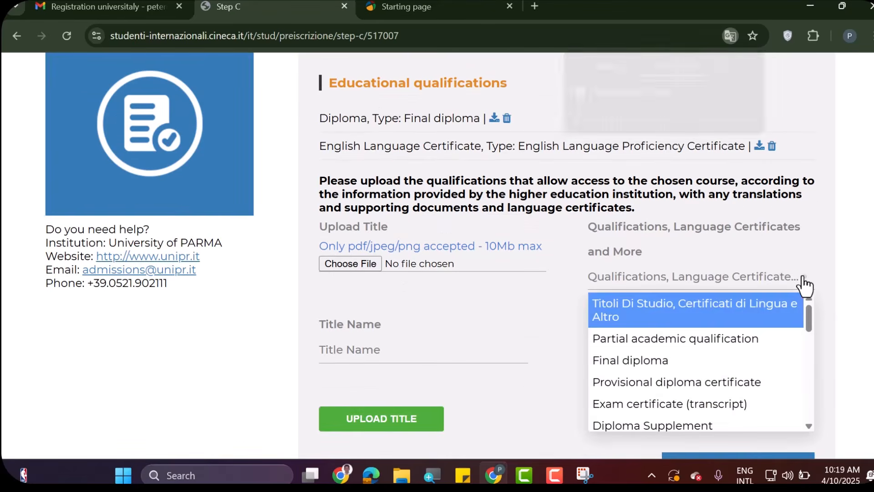
pyautogui.scroll(-1, 738, 362)
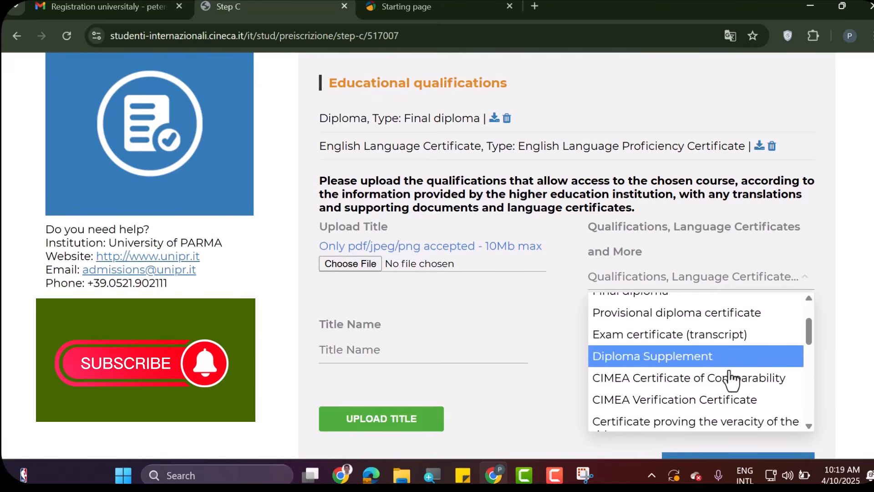
pyautogui.scroll(-1, 719, 391)
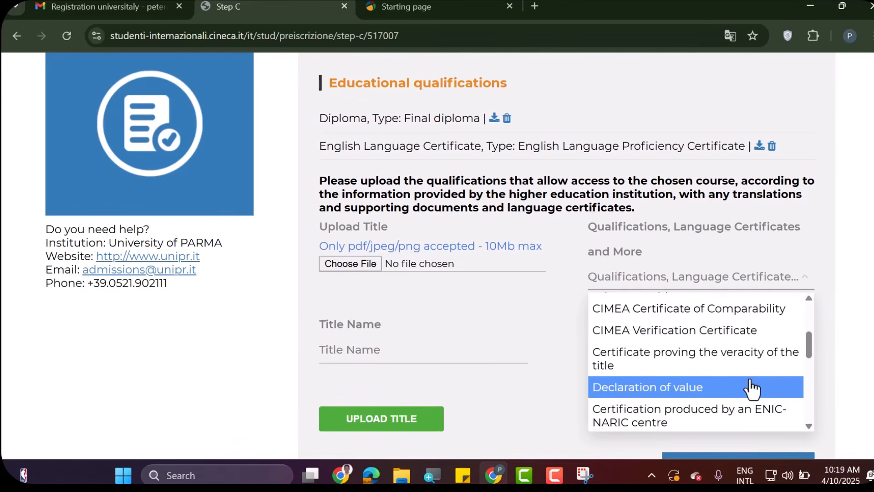
pyautogui.scroll(-2, 751, 388)
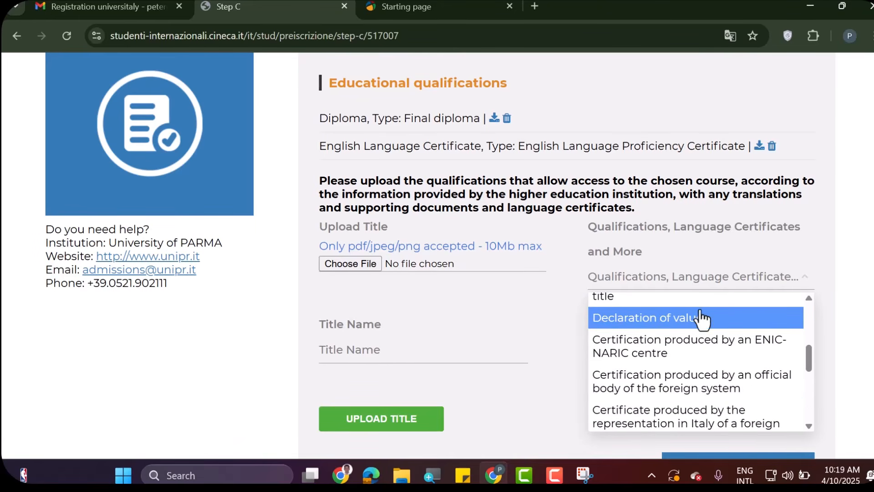
pyautogui.scroll(-2, 706, 336)
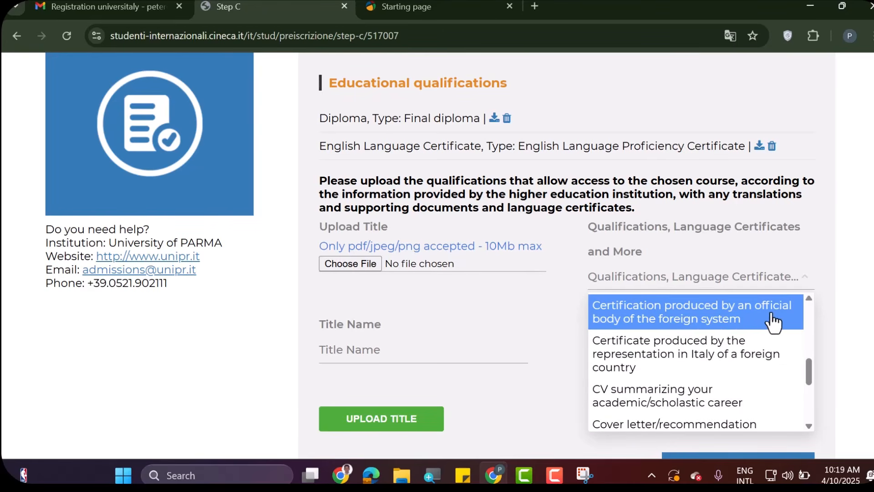
pyautogui.scroll(-2, 728, 355)
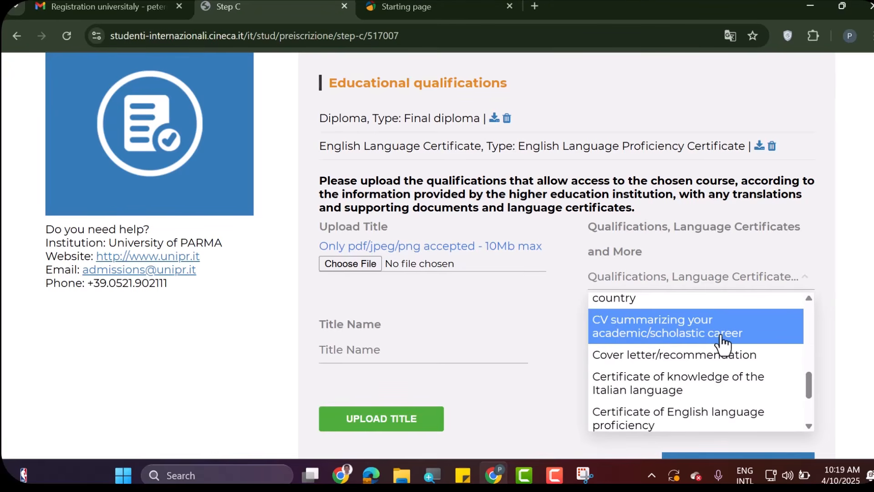
pyautogui.scroll(-2, 720, 347)
pyautogui.scroll(2, 704, 350)
pyautogui.scroll(-2, 715, 371)
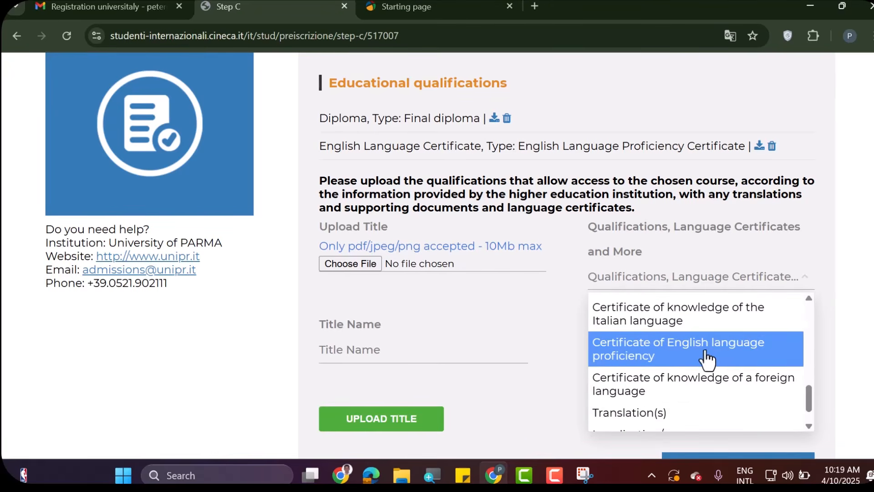
pyautogui.scroll(-4, 705, 388)
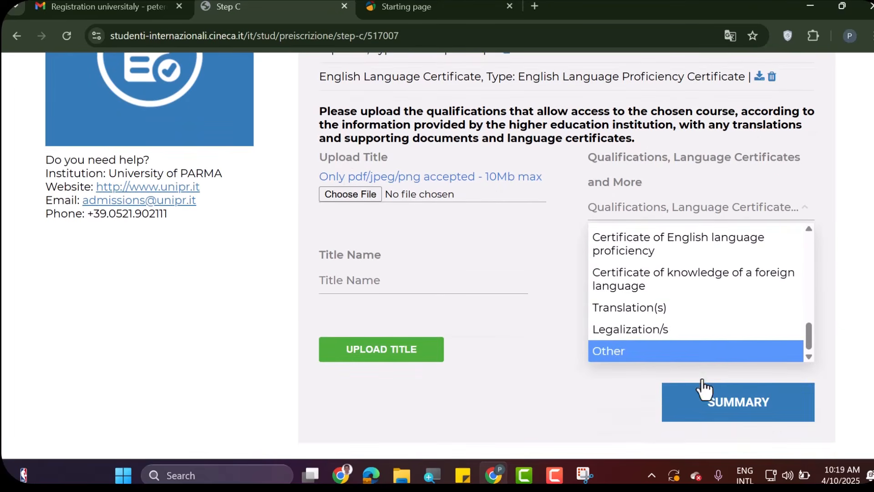
pyautogui.scroll(1, 685, 304)
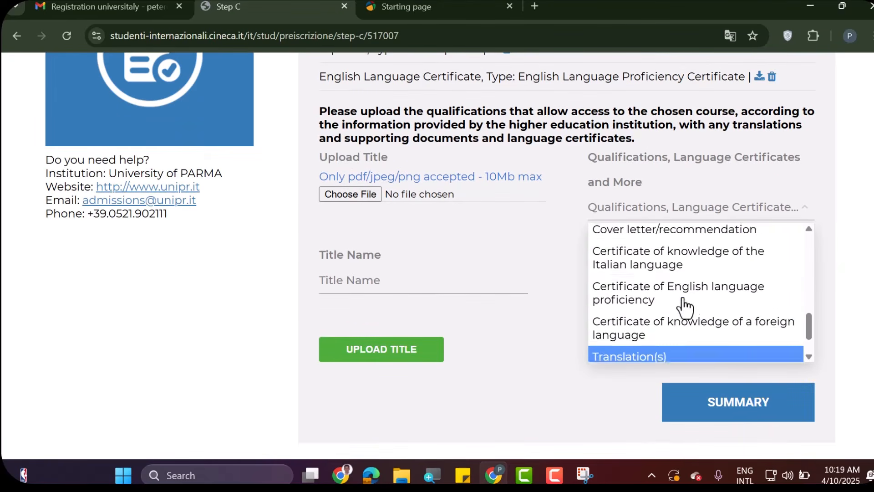
pyautogui.scroll(2, 685, 304)
pyautogui.scroll(5, 471, 324)
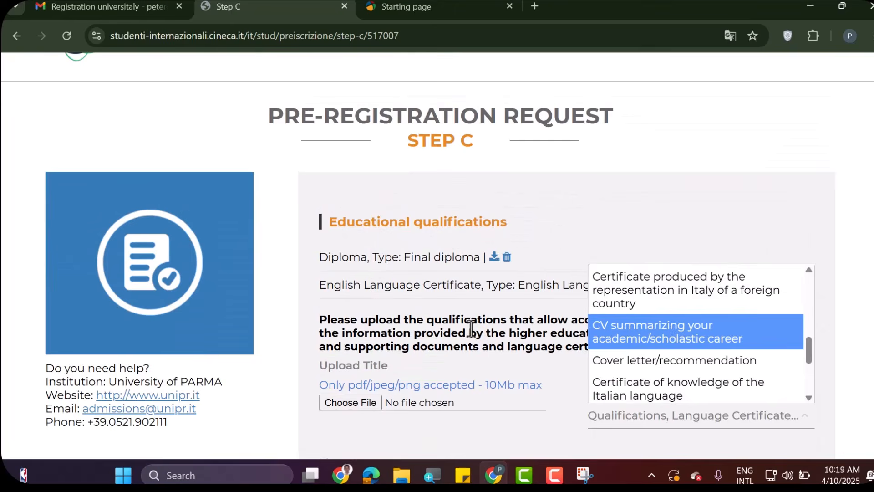
pyautogui.click(580, 208)
# - Finish the qualification uploads in Step C and proceed to the summary of the pre-registration request
pyautogui.scroll(-3, 706, 319)
pyautogui.scroll(-3, 723, 436)
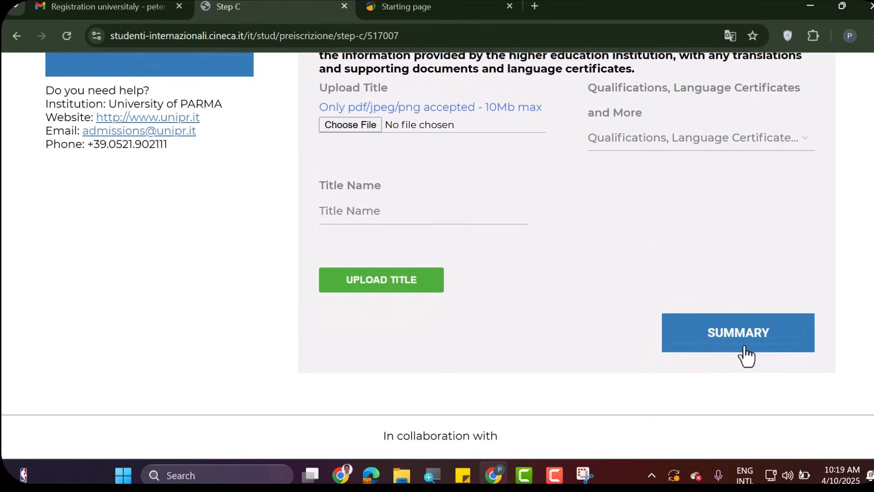
pyautogui.click(748, 332)
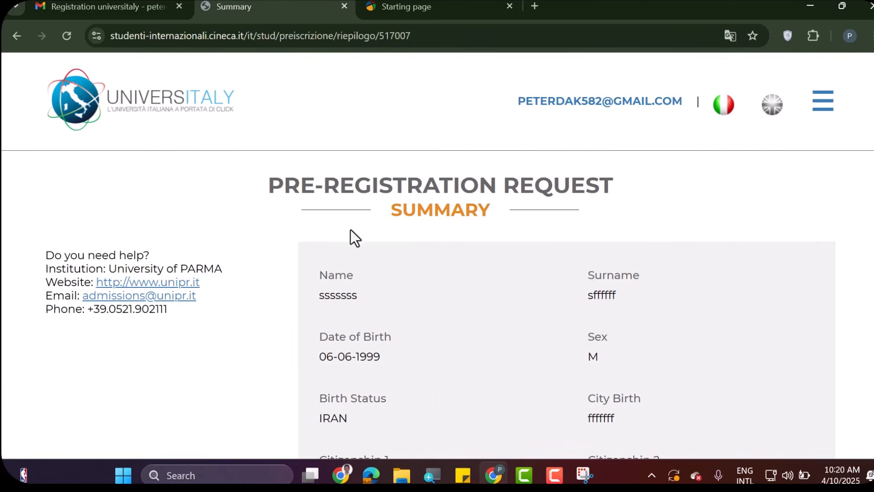
# - Review the personal, passport and course details in the summary and mark the data processing notice as read
pyautogui.scroll(-14, 559, 303)
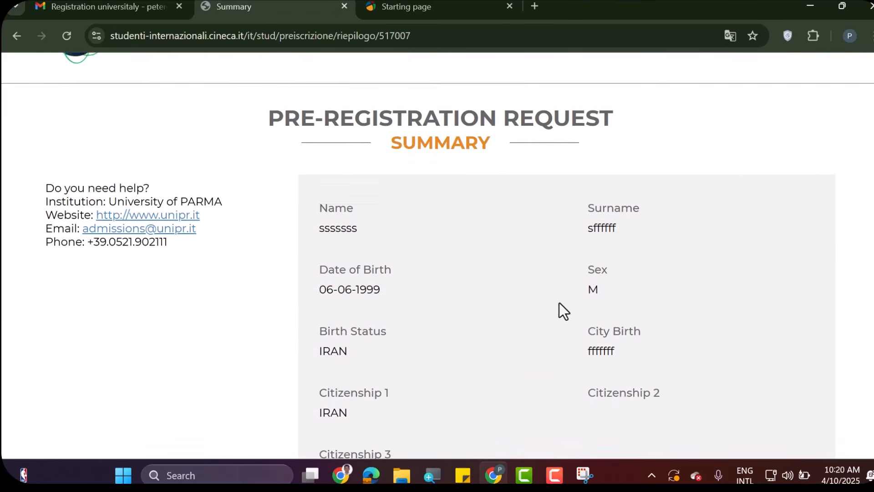
pyautogui.scroll(-6, 556, 311)
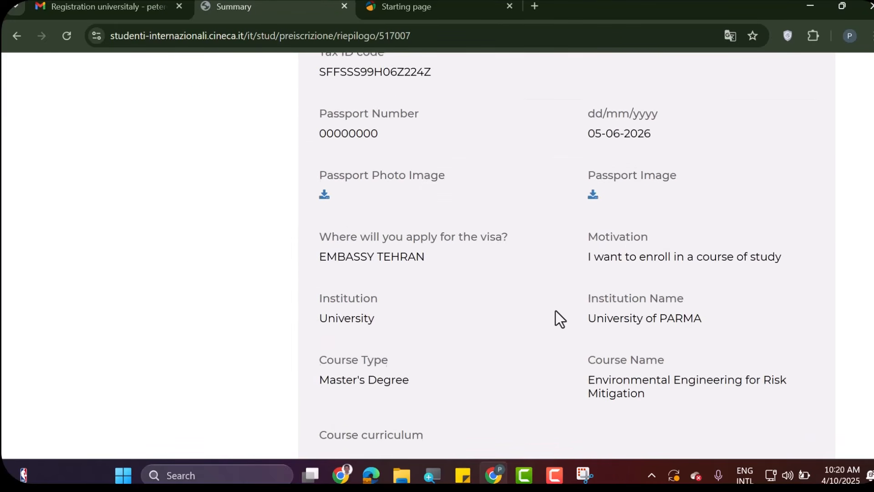
pyautogui.scroll(-3, 555, 311)
pyautogui.scroll(-15, 556, 311)
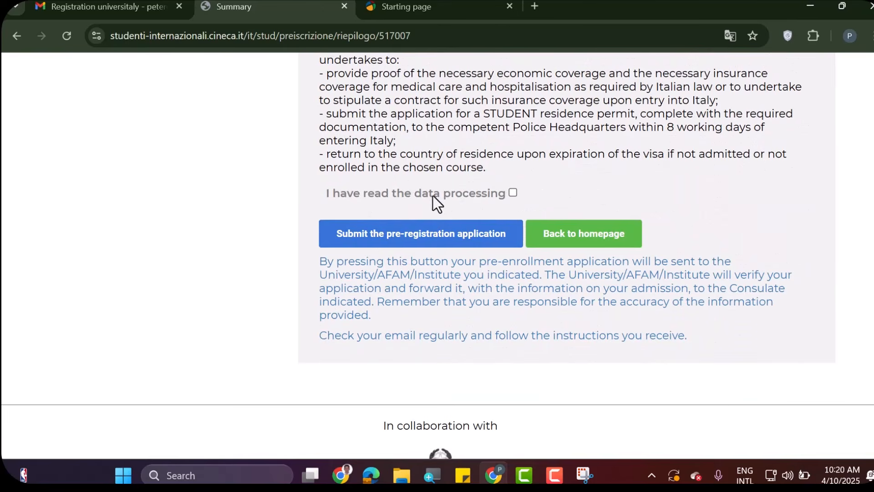
pyautogui.click(513, 194)
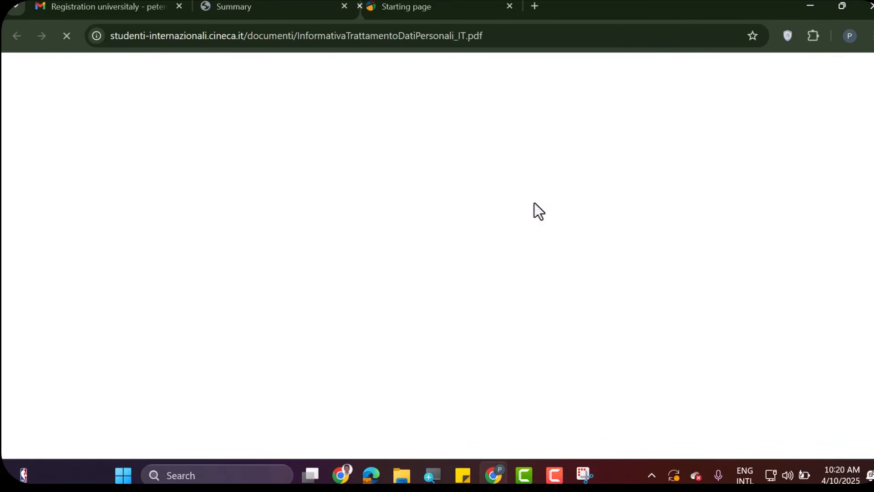
# - Look through all three pages of the personal data processing notice PDF and return to its first page
pyautogui.scroll(-6, 698, 277)
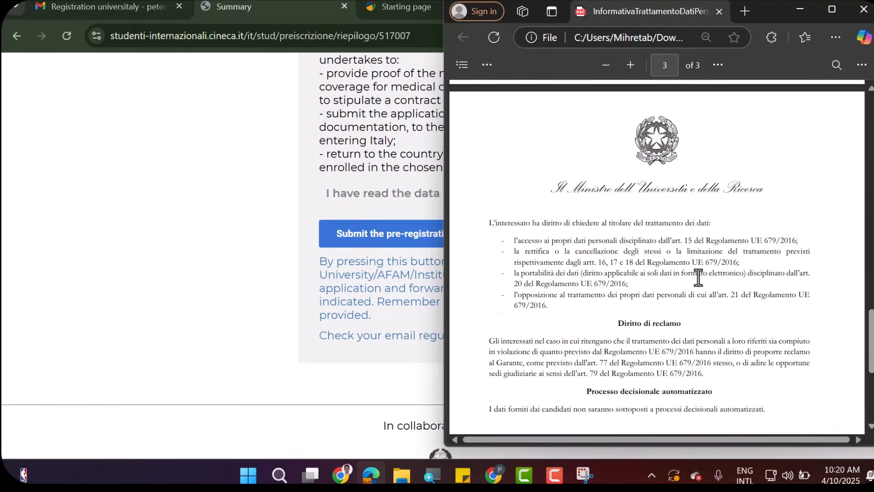
pyautogui.scroll(-5, 699, 277)
pyautogui.scroll(15, 698, 277)
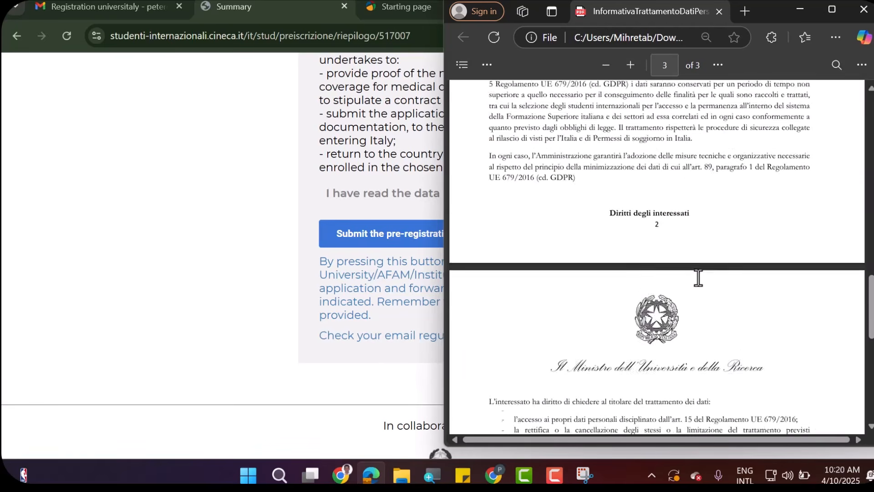
pyautogui.scroll(6, 698, 277)
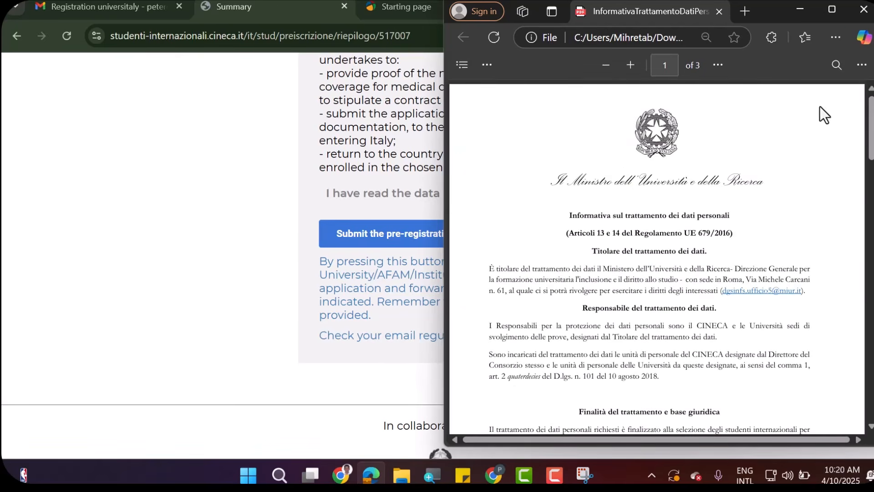
# - Close the data processing notice PDF and recheck the pre-registration summary, from the personal details to the declarations and submission instructions
pyautogui.click(864, 10)
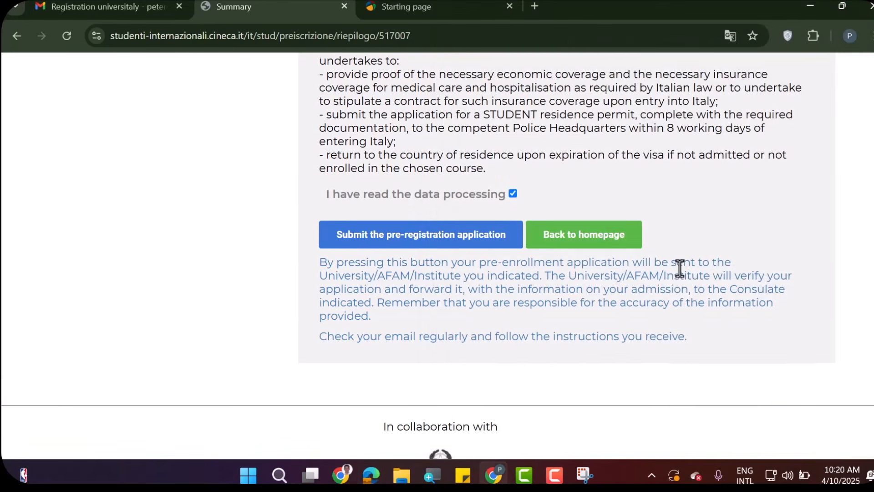
pyautogui.scroll(20, 680, 267)
pyautogui.scroll(10, 680, 266)
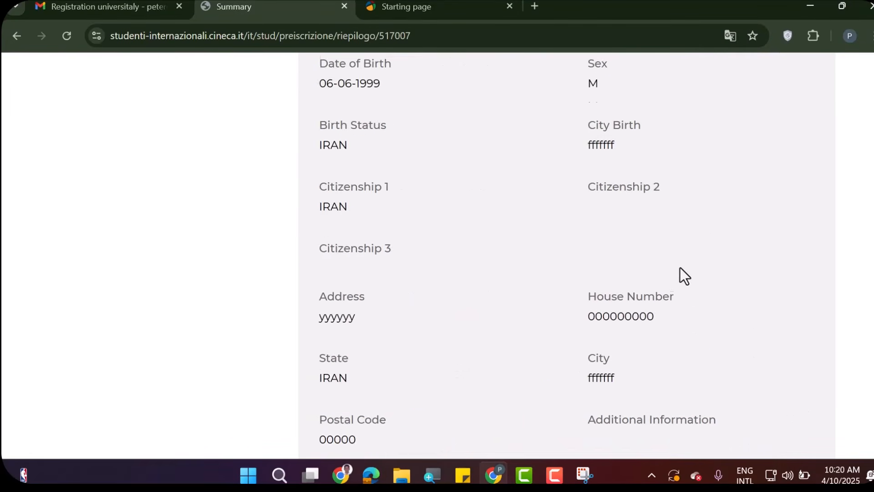
pyautogui.scroll(-7, 680, 267)
pyautogui.scroll(-20, 680, 268)
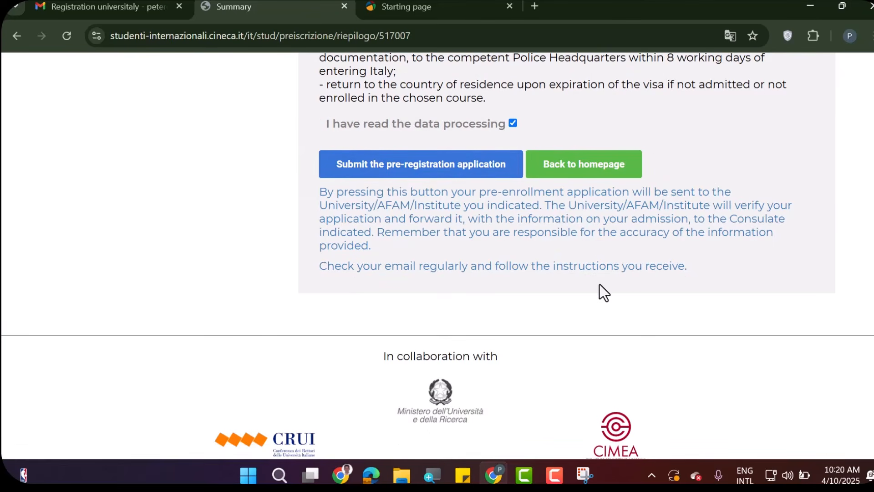
pyautogui.scroll(20, 614, 301)
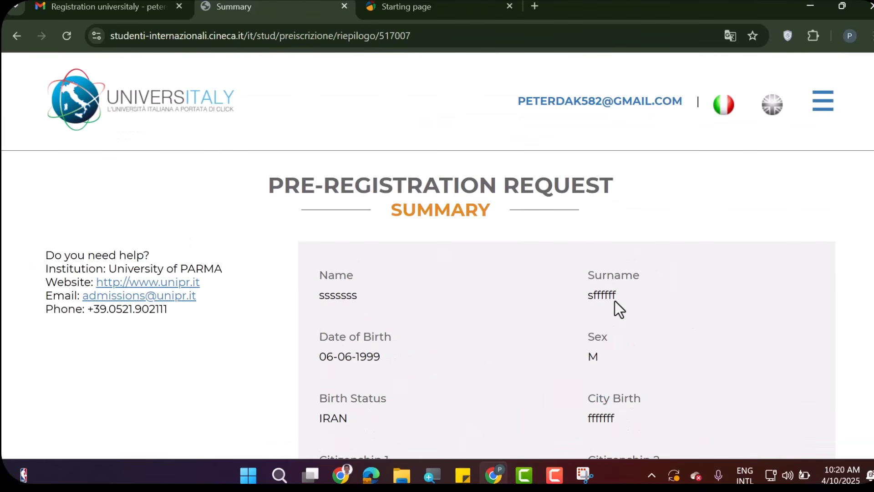
pyautogui.scroll(-15, 615, 301)
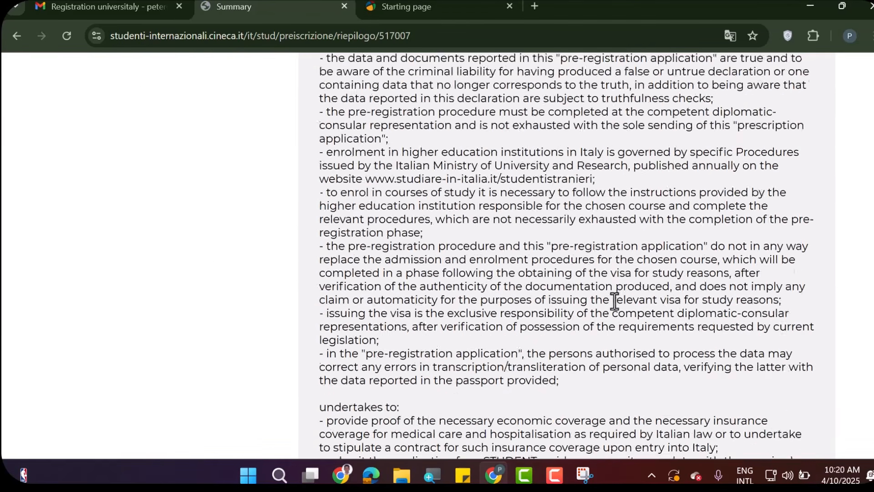
pyautogui.scroll(-3, 615, 300)
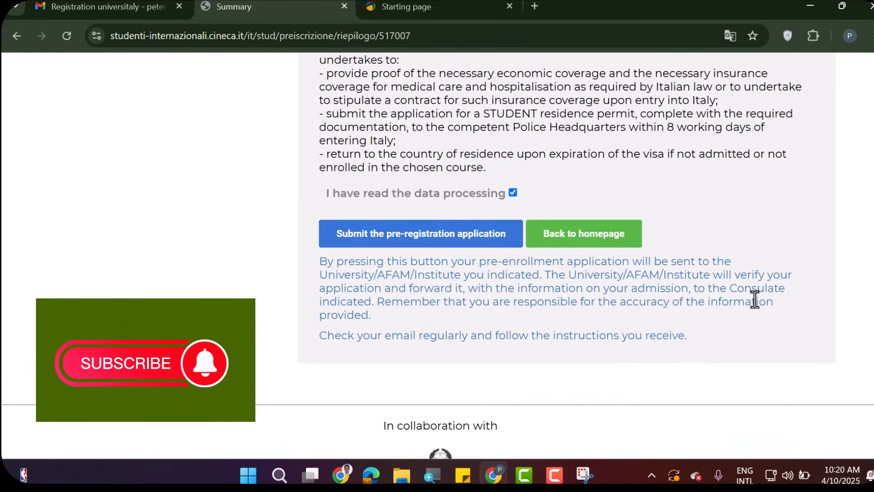
pyautogui.scroll(20, 755, 299)
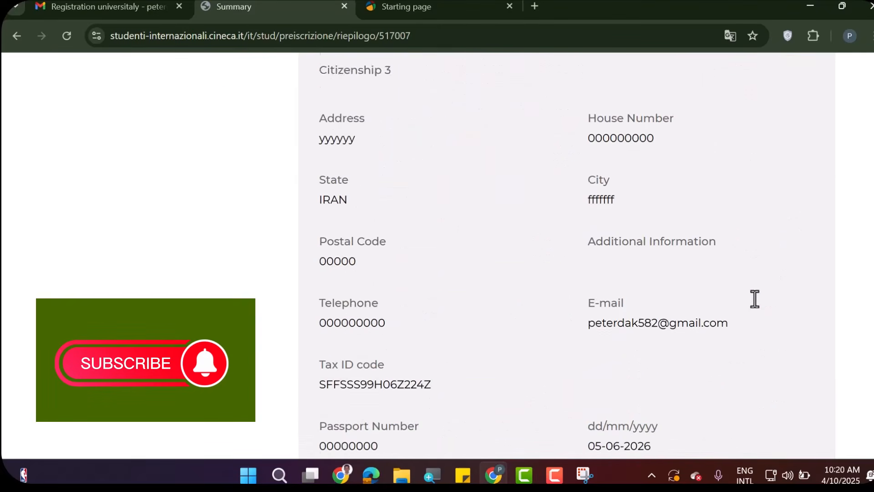
pyautogui.scroll(6, 755, 299)
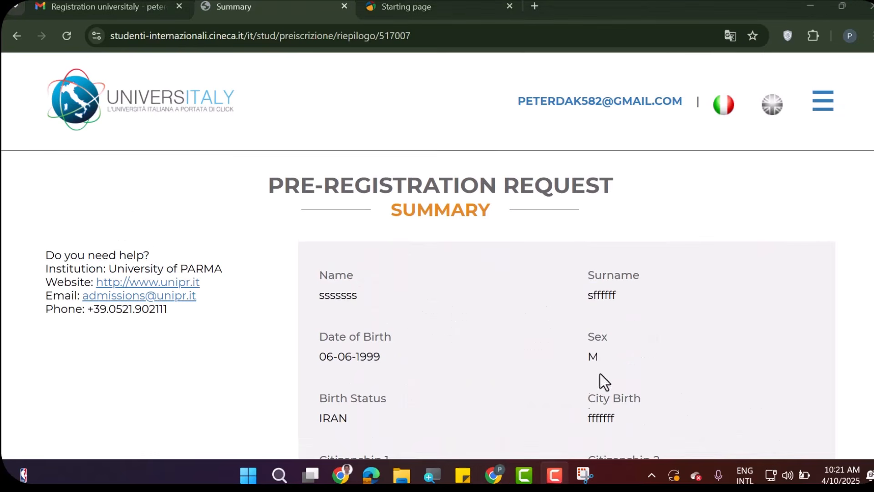